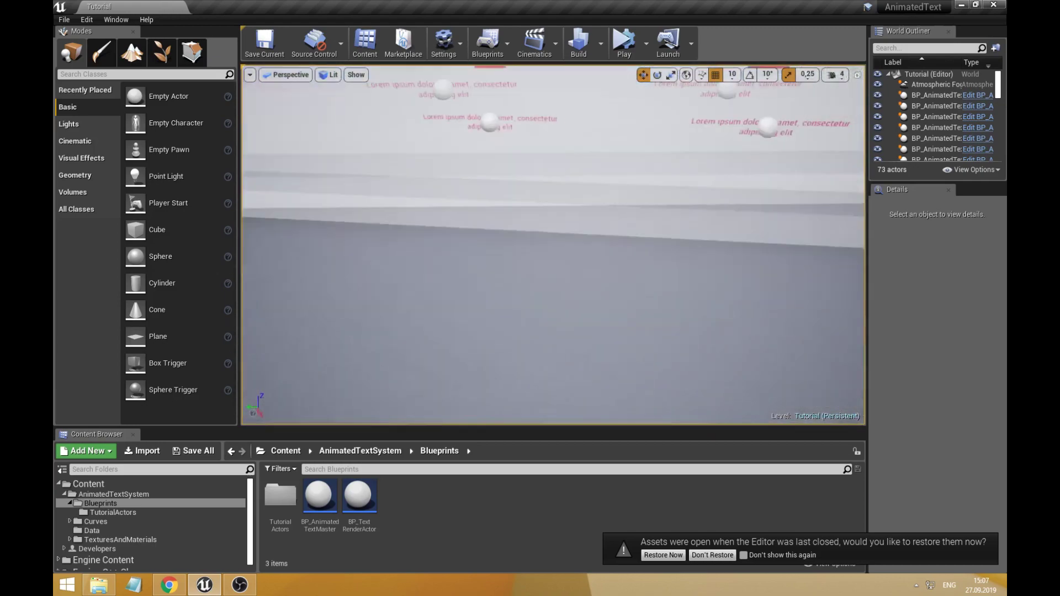
Place a BP_AnimatedTextMaster actor on the floor in front of the stepped wall and widen the details area
right_drag(500, 295, 497, 298)
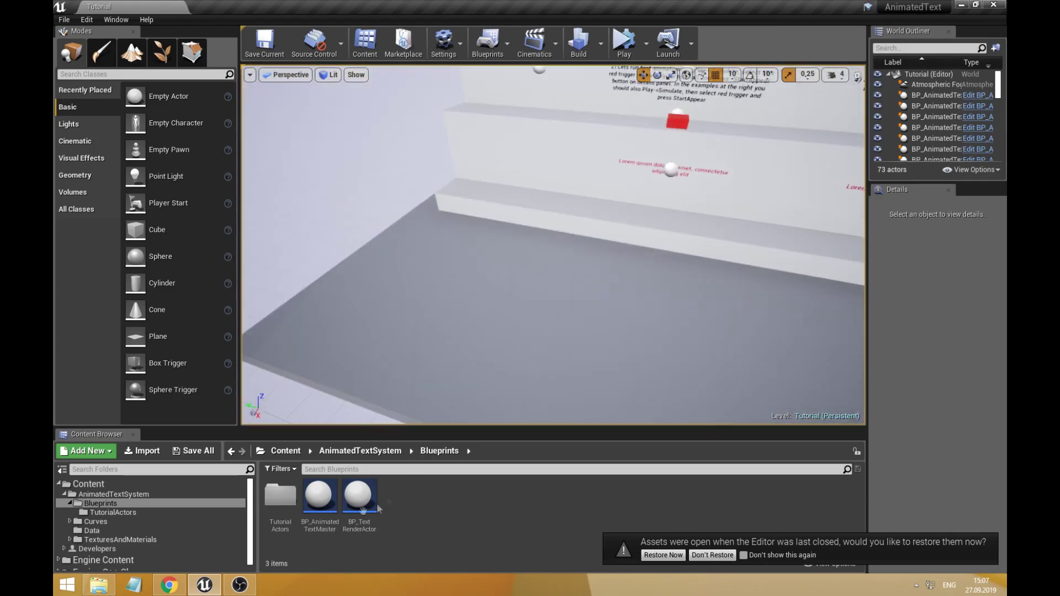
drag(319, 496, 519, 311)
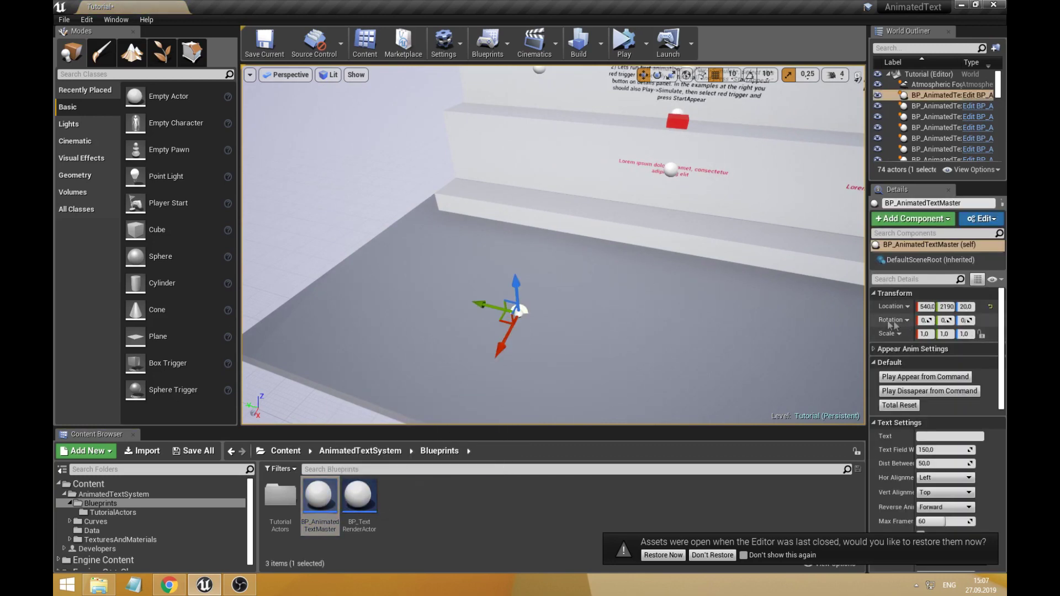
drag(865, 304, 816, 304)
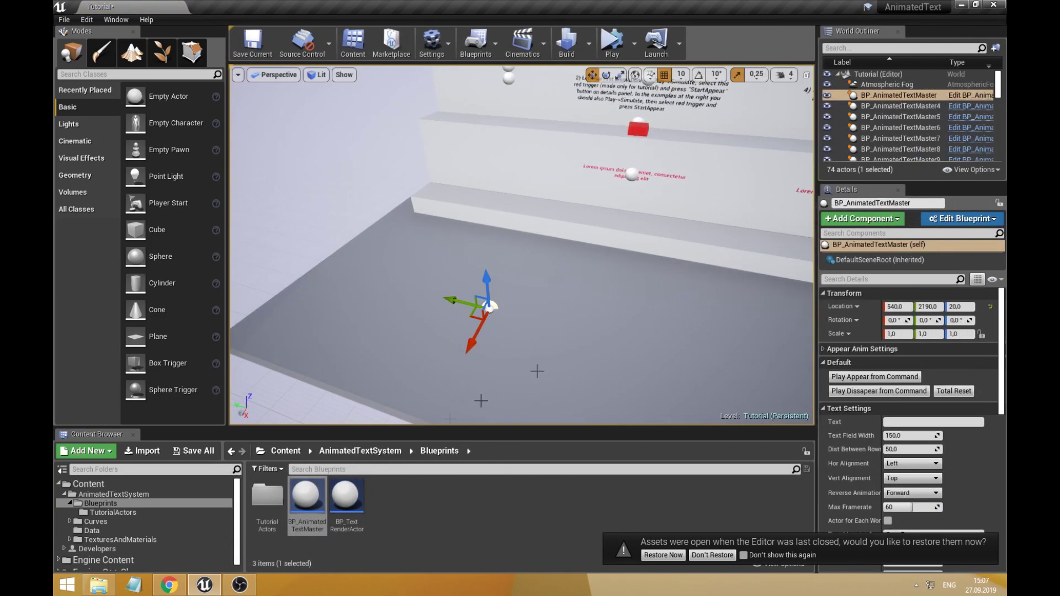
Move the placed text actor above the floor to location 520, 2340, 240
drag(517, 335, 569, 329)
key(Delete)
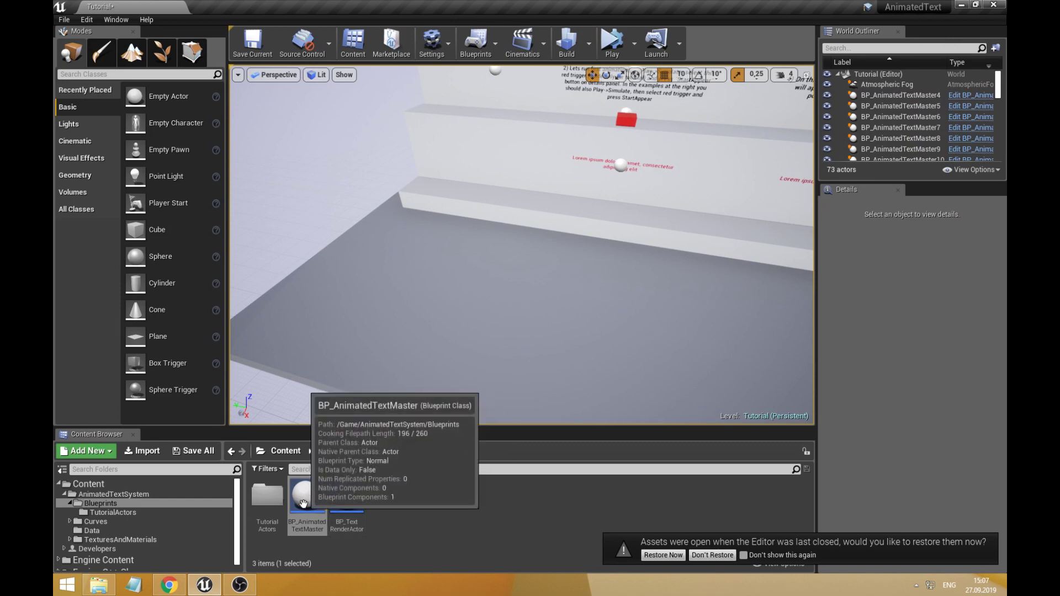
key(ctrl+z)
drag(463, 270, 497, 232)
right_drag(497, 232, 486, 213)
Set the new actor's text to "Lorem ipsum dolor sit amet, consectetur adipiscing elit", reusing the text of the existing wall example
click(909, 423)
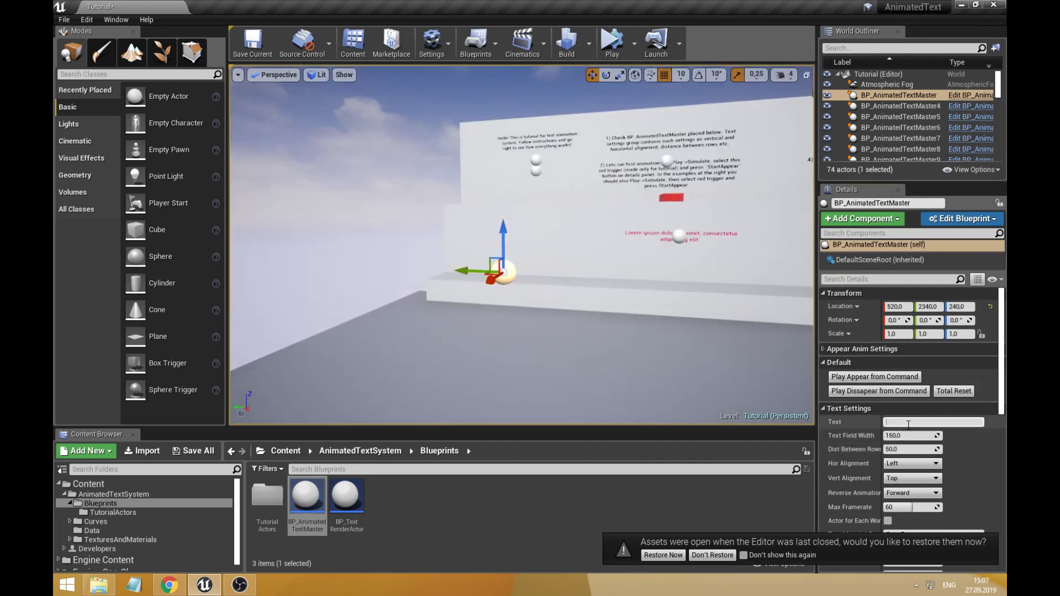
click(680, 236)
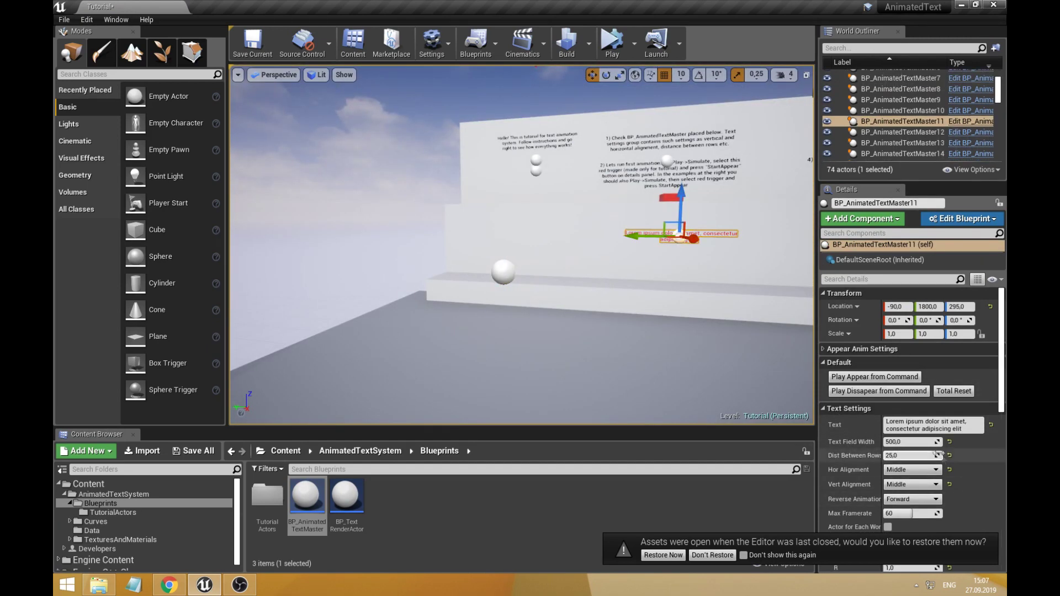
click(502, 273)
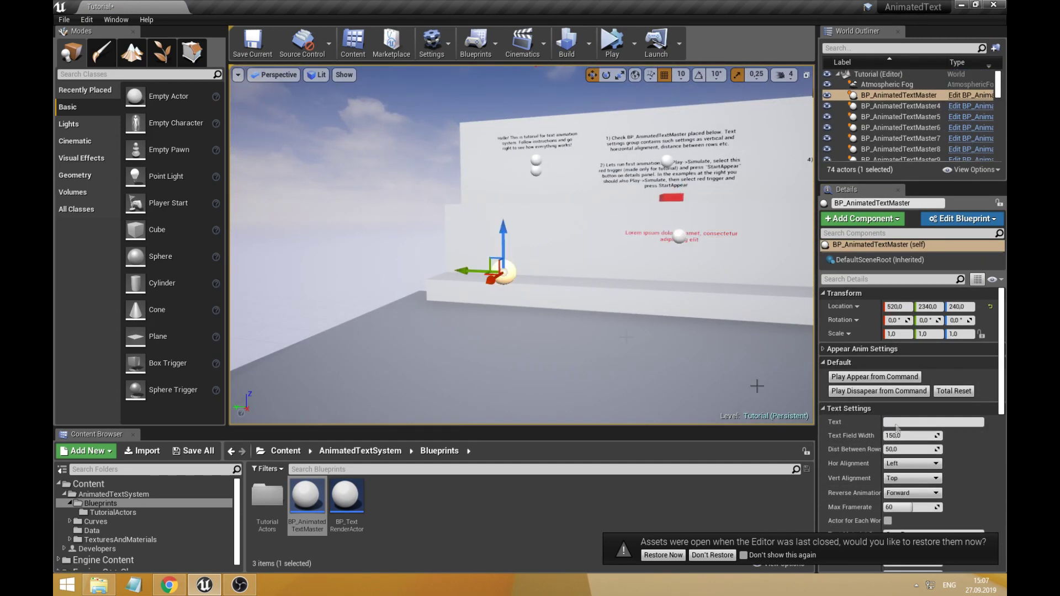
key(Return)
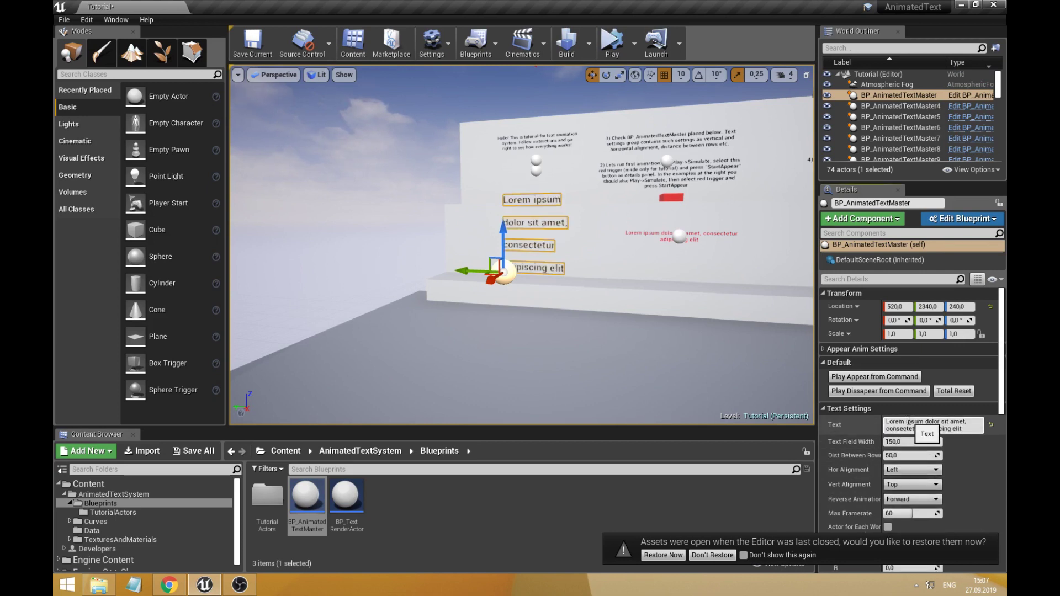
right_drag(611, 246, 610, 248)
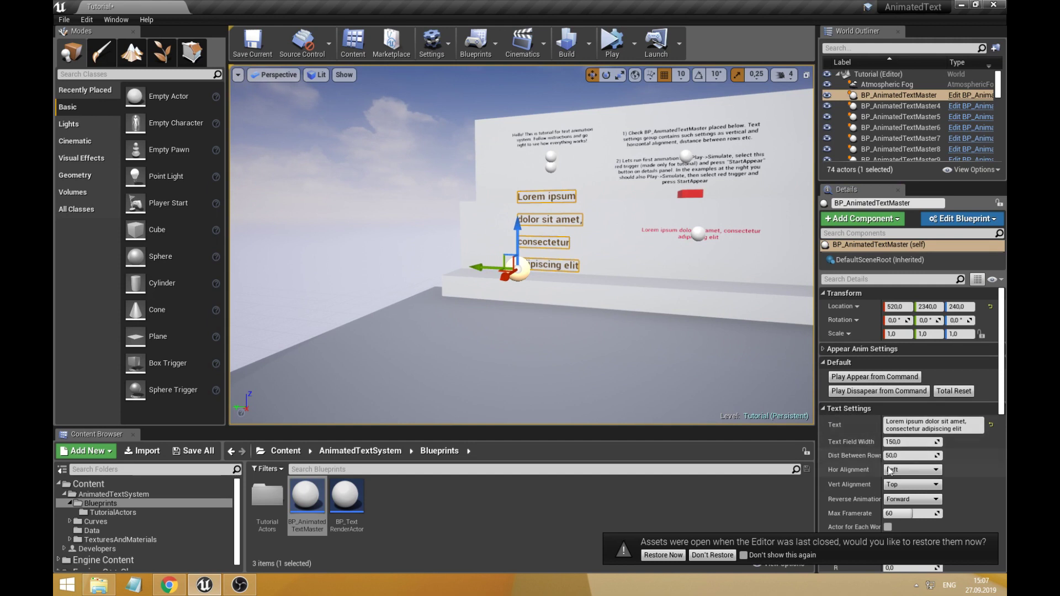
Set the text field width to 250 and the distance between rows to 25
click(900, 441)
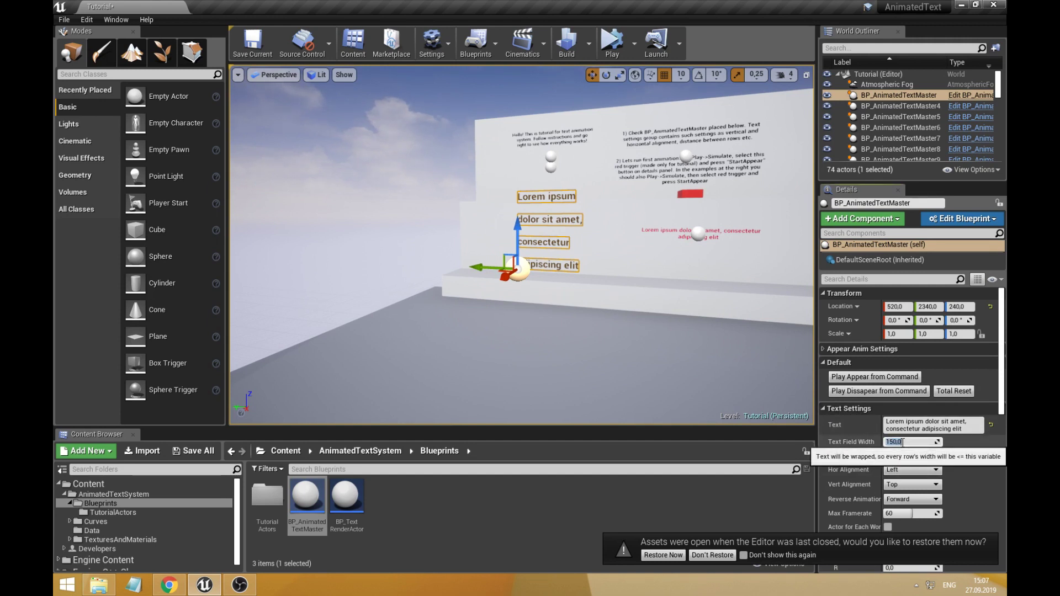
key(Return)
key(Tab)
key(Return)
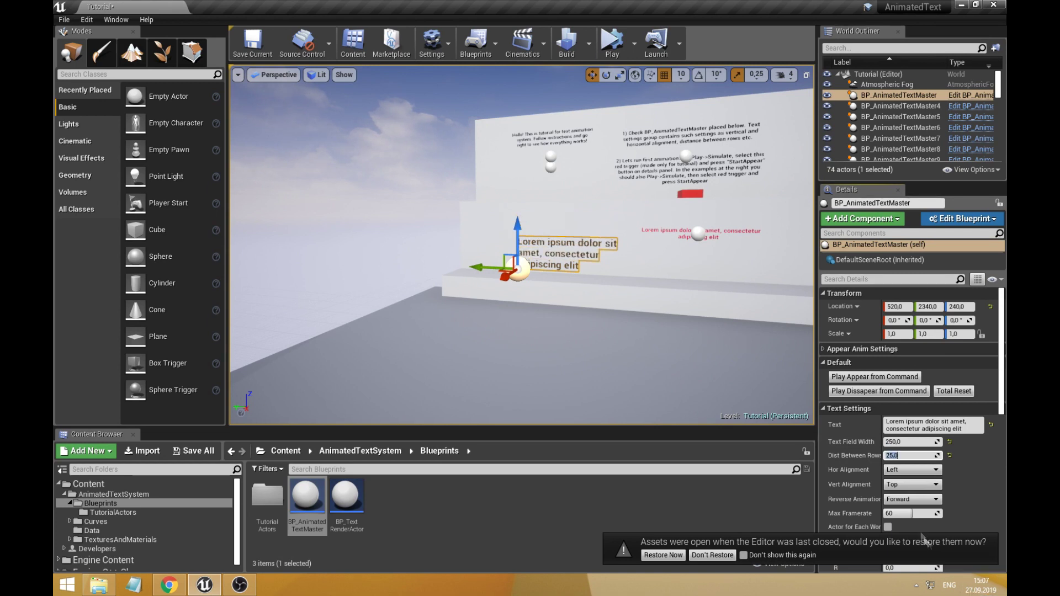
Set the text's horizontal and vertical alignment to Middle, and decline restoring the previously open assets
click(901, 470)
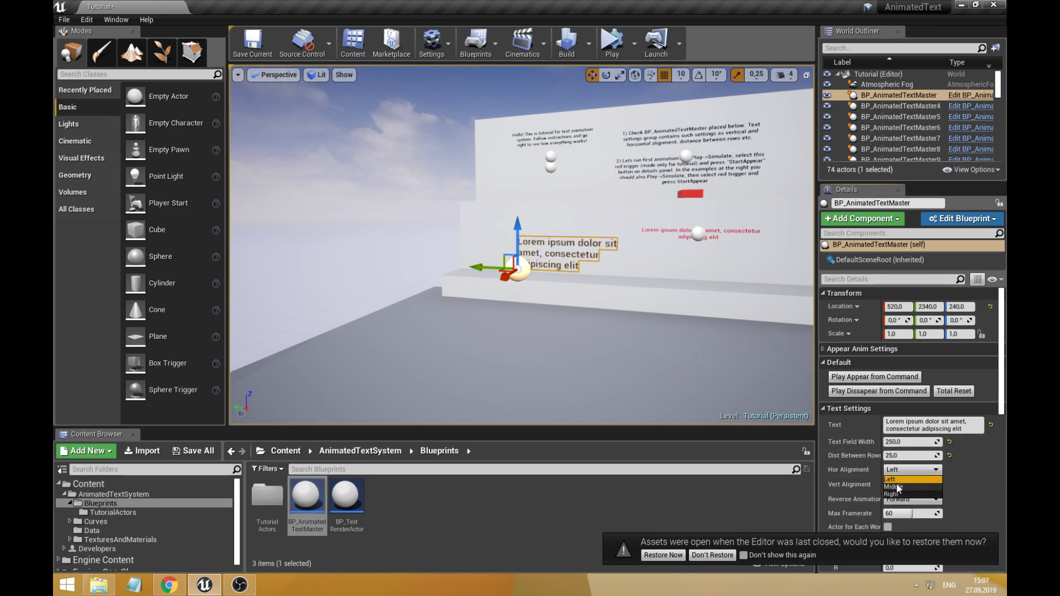
click(897, 488)
click(908, 470)
click(894, 486)
click(911, 484)
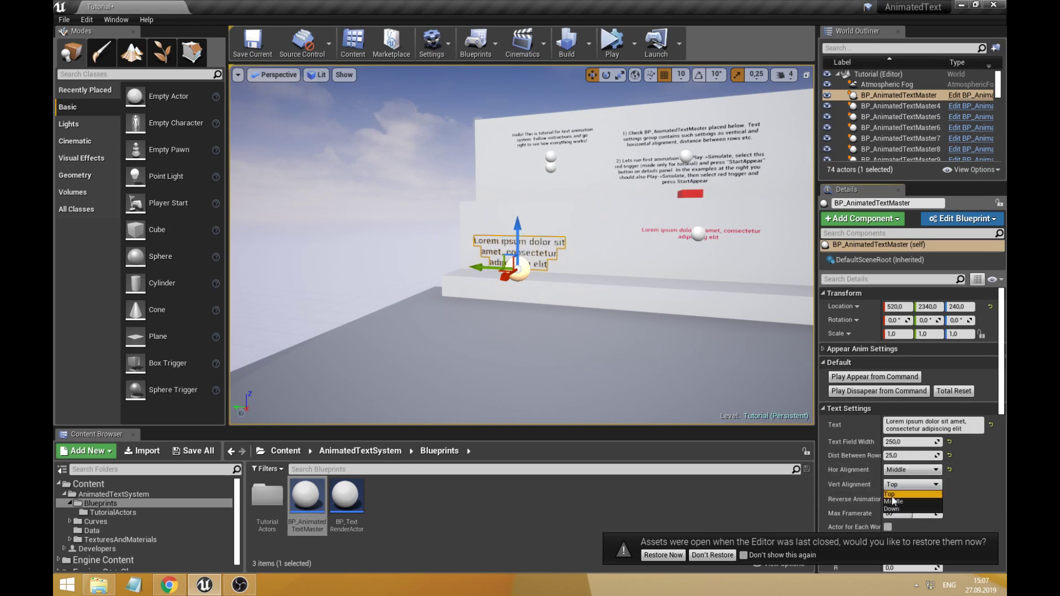
click(895, 501)
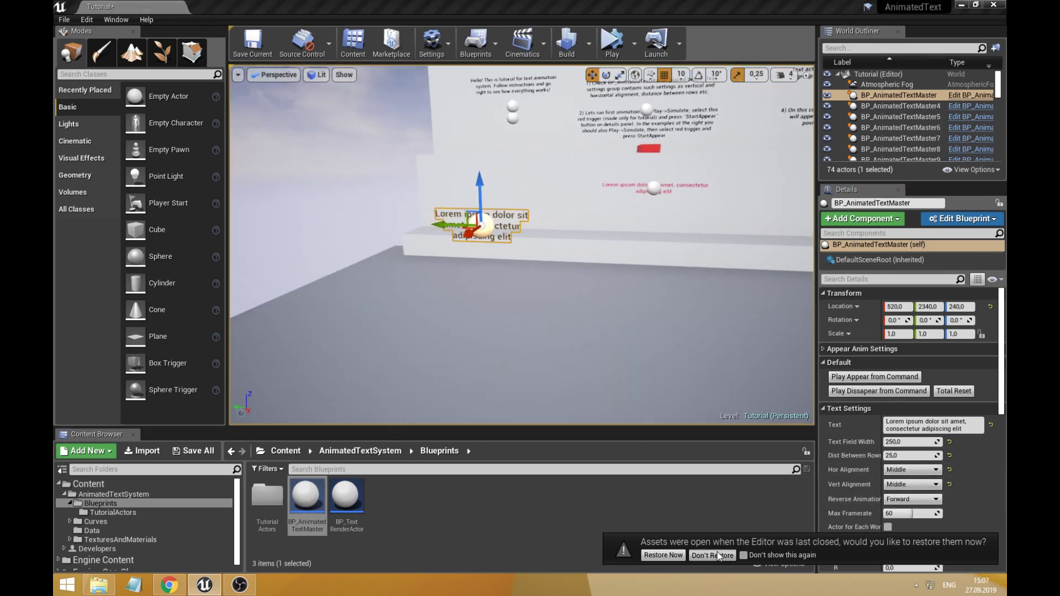
click(712, 556)
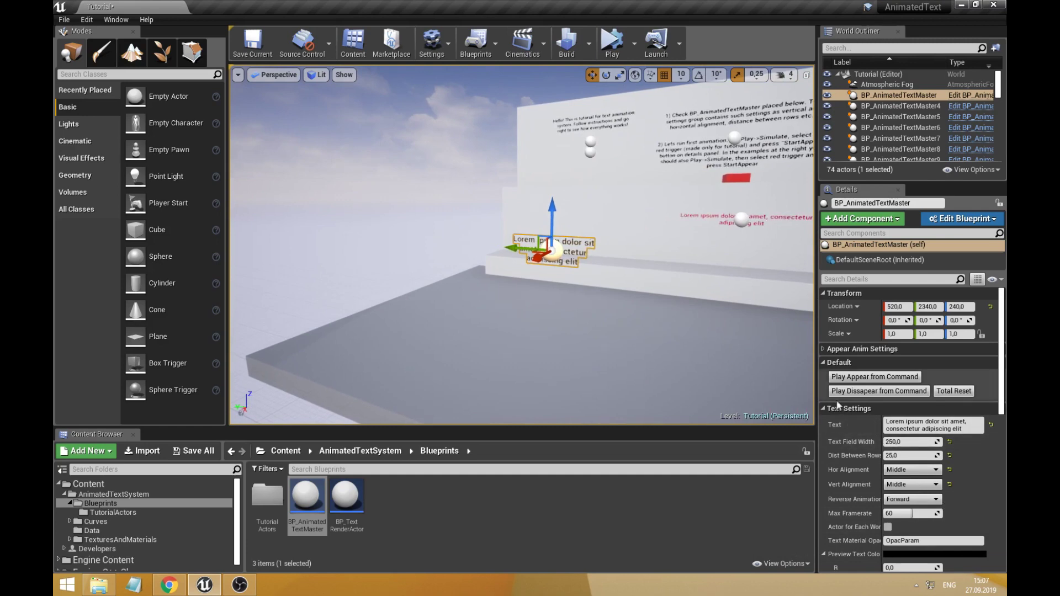
Collapse the Text Settings and Additional Transform categories and expand CustomAppearing under Appear Anim Settings
click(838, 409)
scroll(837, 386, down, 3)
click(834, 360)
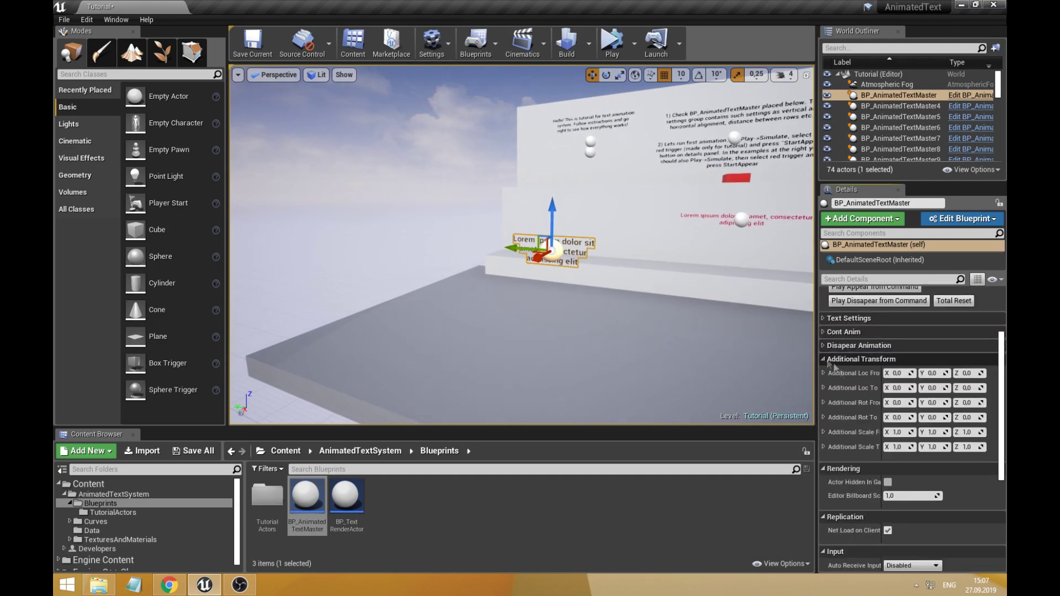
click(835, 361)
scroll(851, 373, up, 3)
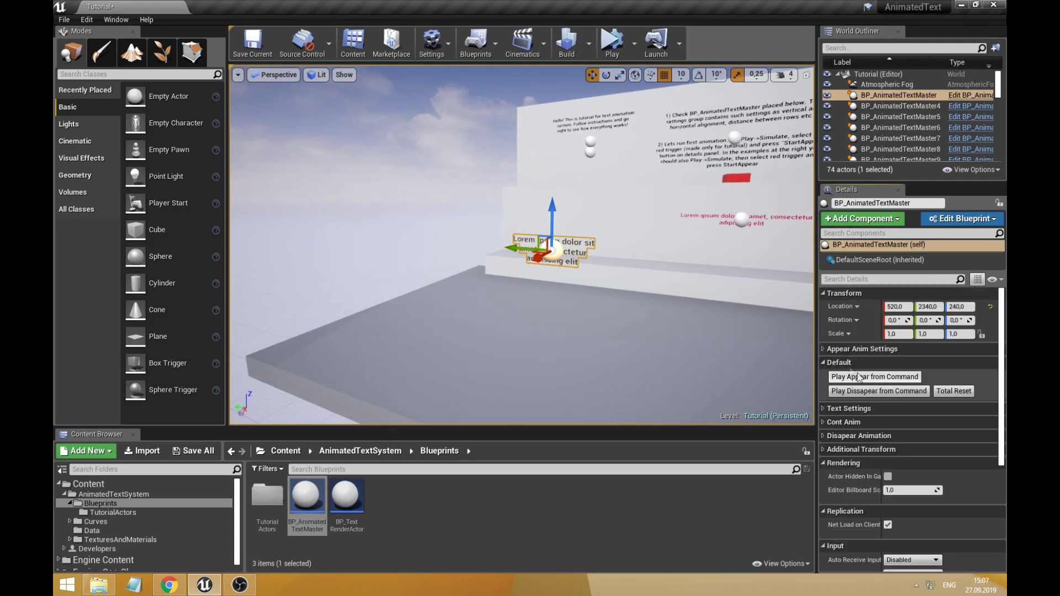
click(828, 349)
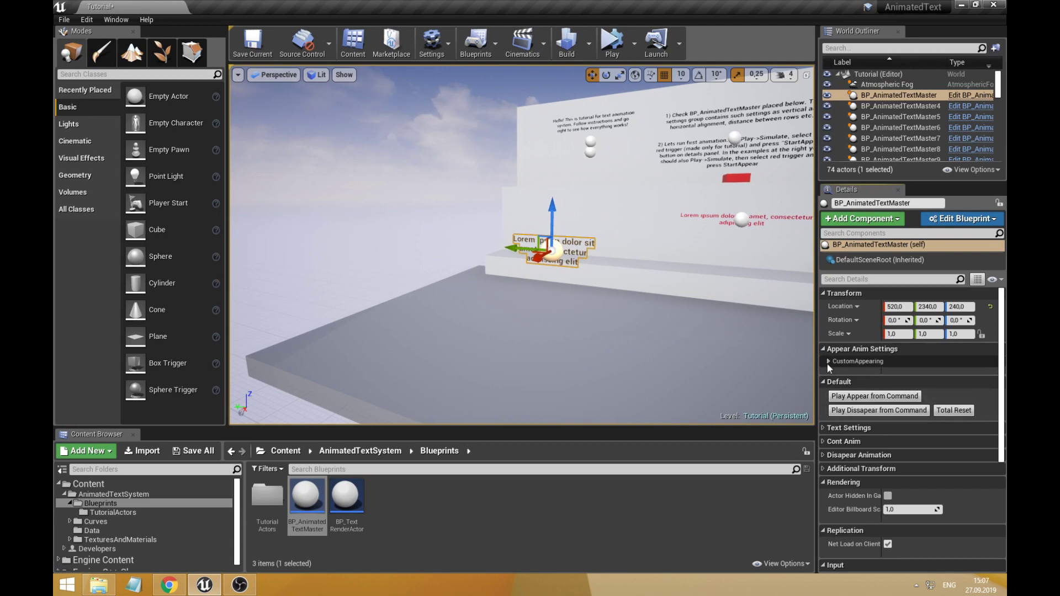
click(828, 361)
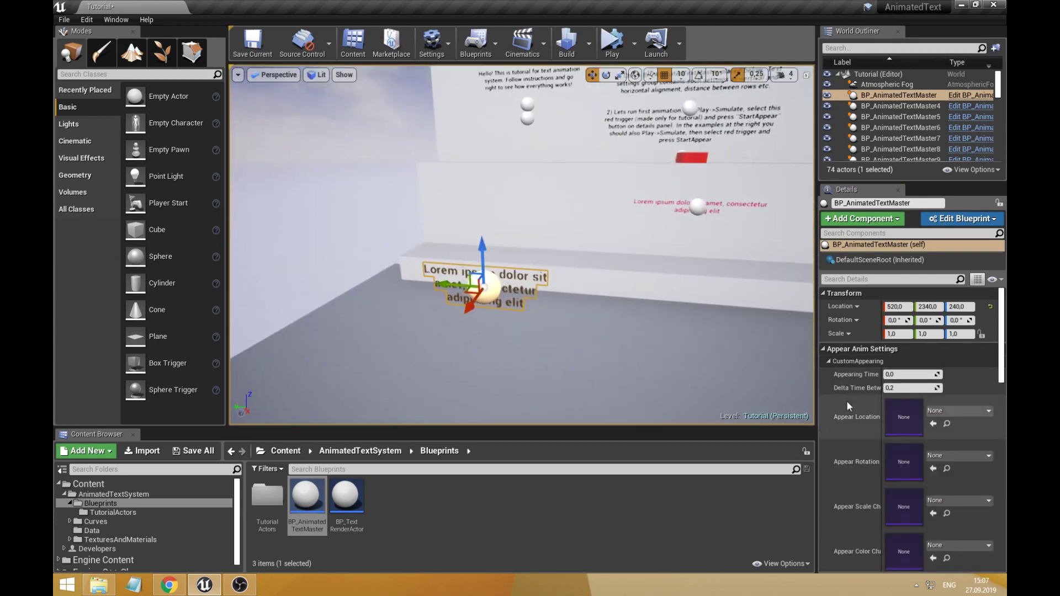
scroll(848, 394, down, 4)
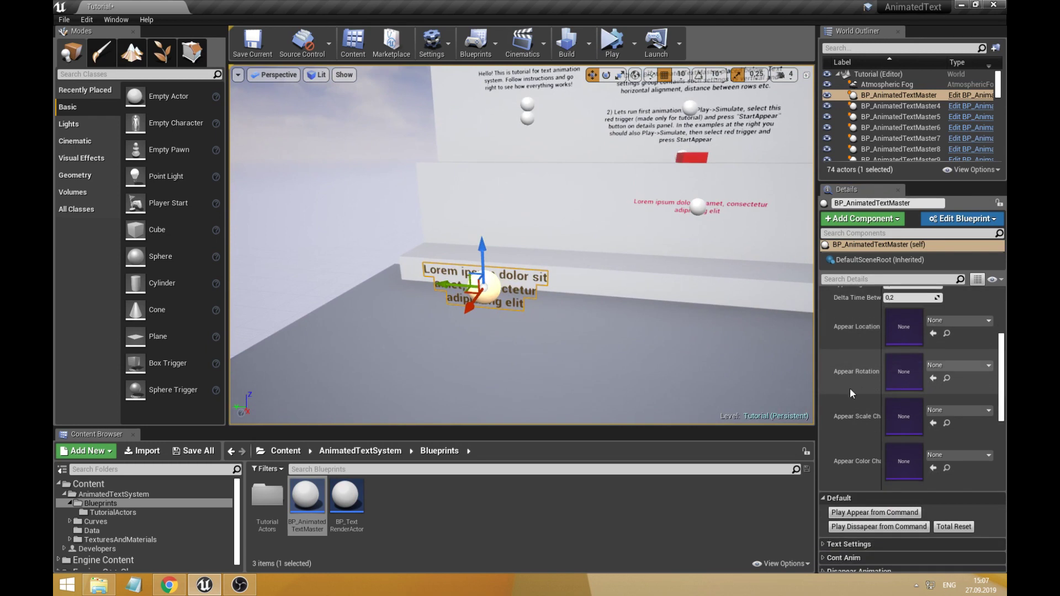
Open the AppearingCurves folder inside AnimatedTextSystem's Curves folder
double_click(268, 495)
click(354, 453)
double_click(307, 495)
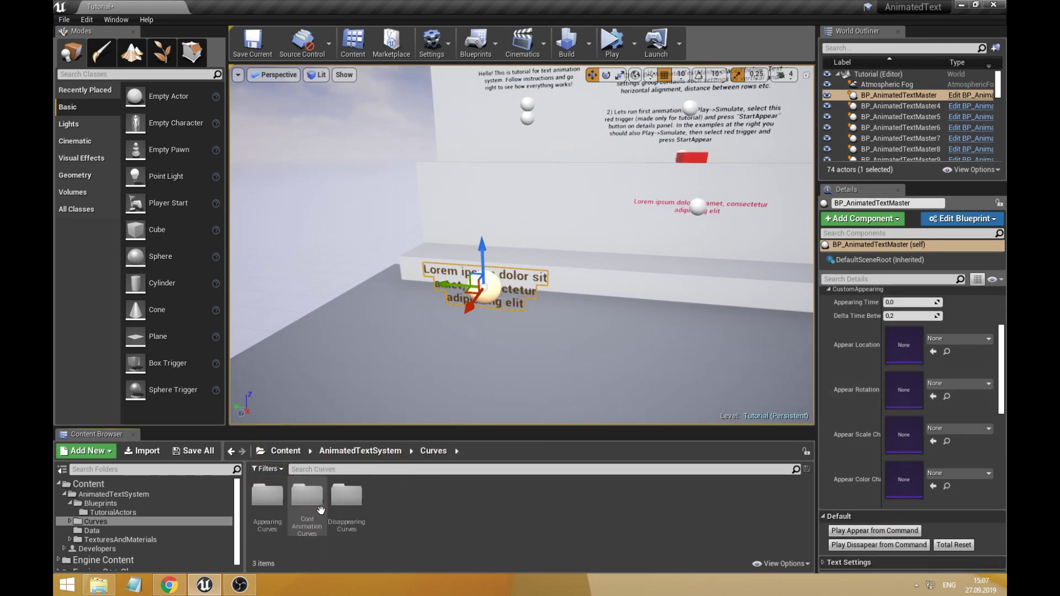
double_click(268, 496)
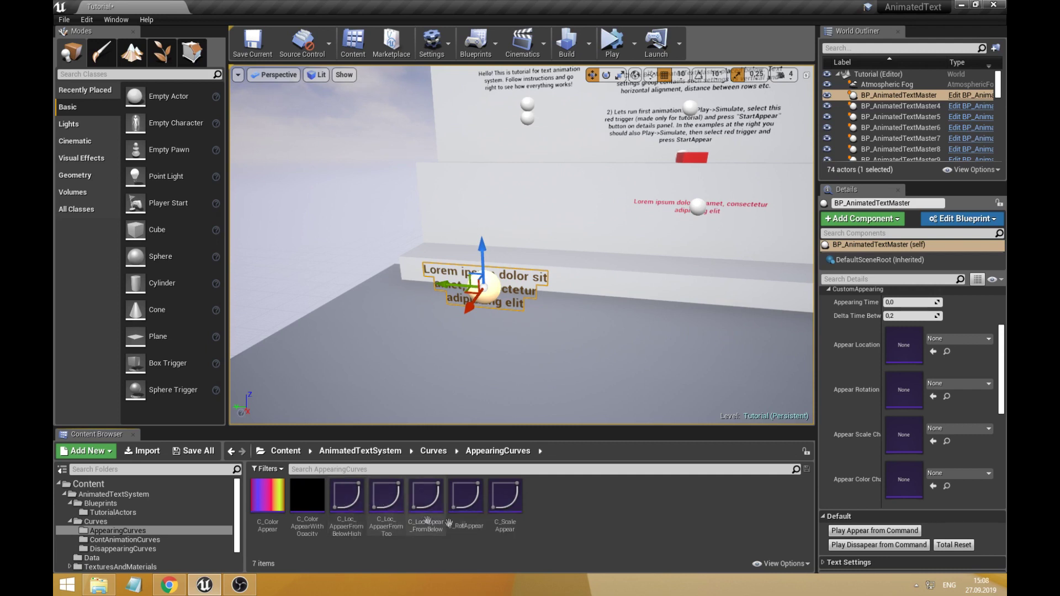
Assign C_Loc_AppaerFromBelowHigh, C_RotAppear, C_ScaleAppear and C_ColorAppear as the appear location, rotation, scale and color curves
drag(345, 500, 845, 357)
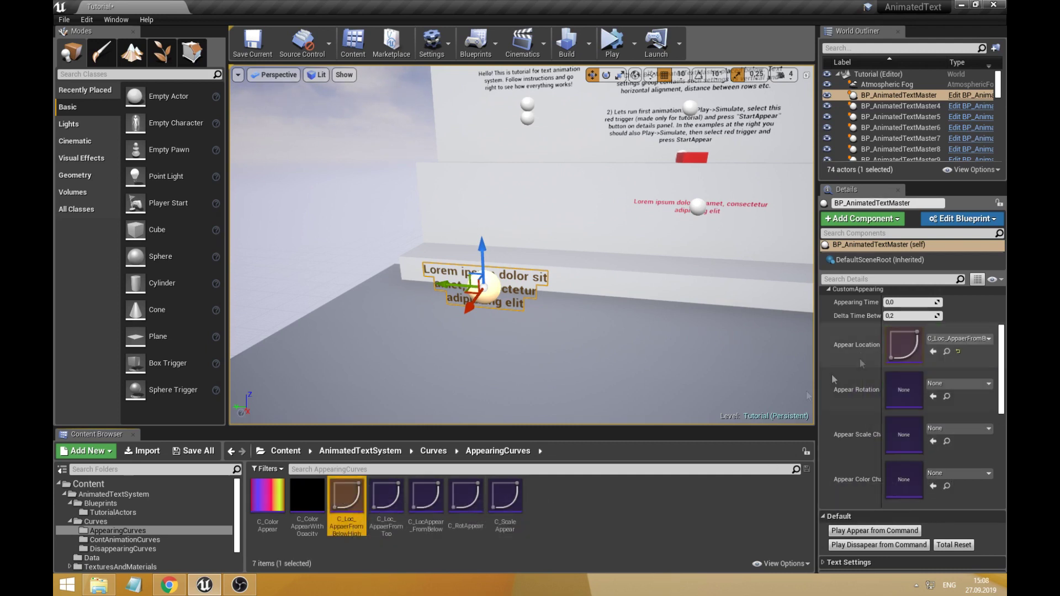
drag(466, 500, 900, 389)
drag(513, 530, 904, 436)
drag(267, 500, 903, 480)
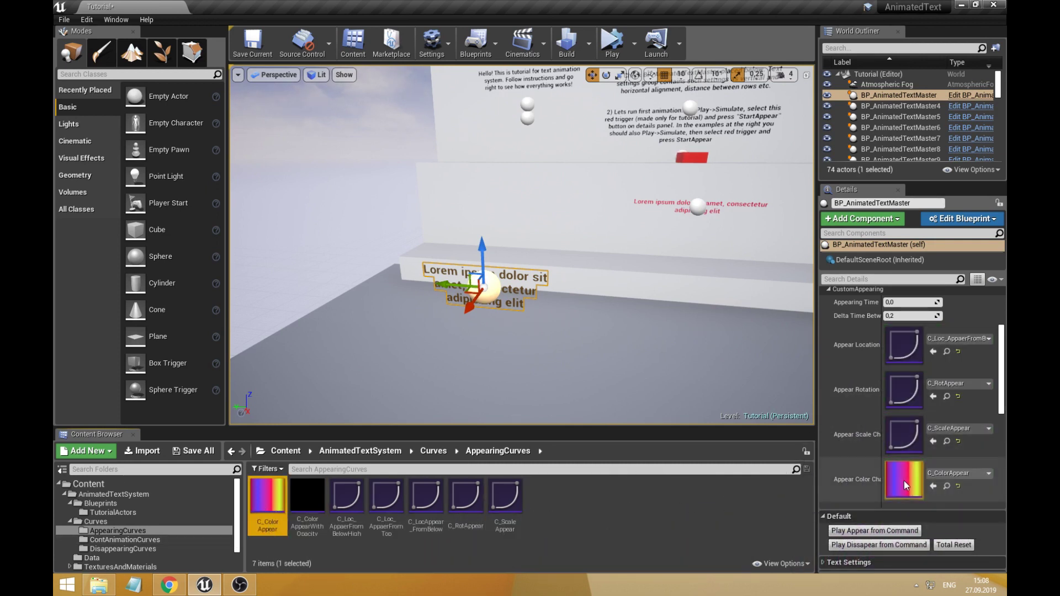
Set the custom appearing time to 1.0
scroll(934, 464, up, 3)
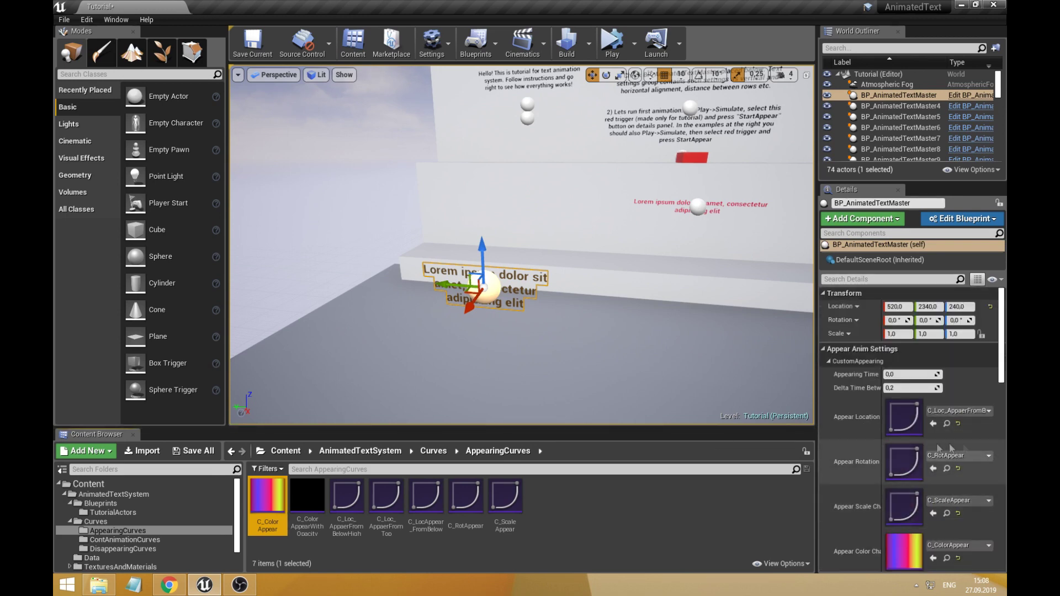
click(904, 376)
scroll(904, 378, down, 3)
scroll(903, 378, up, 3)
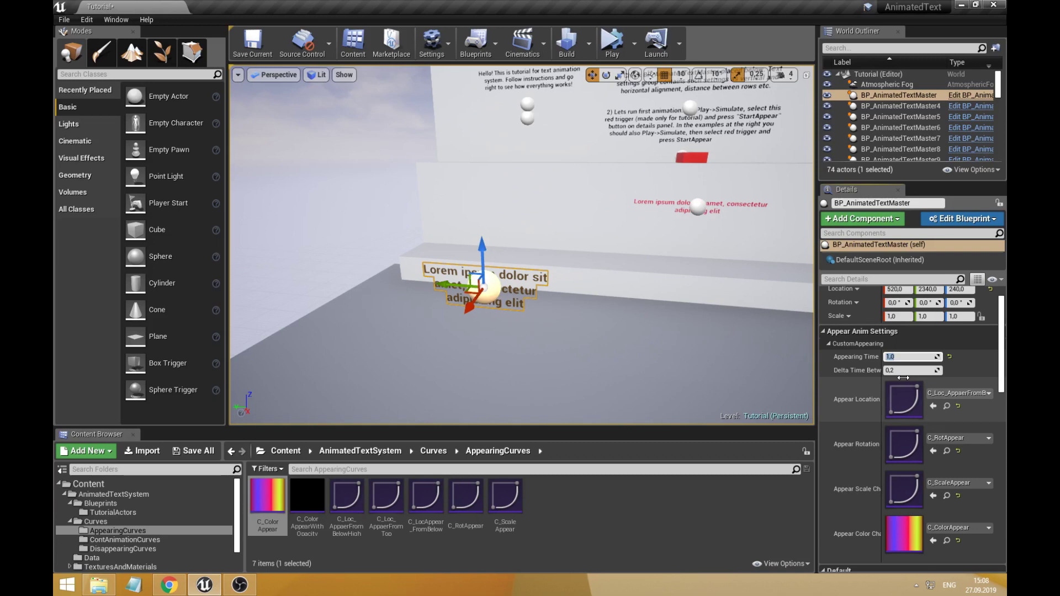
Simulate the level, play the appear animation on BP_AnimatedTextMaster to preview it, and stop the simulation
click(612, 42)
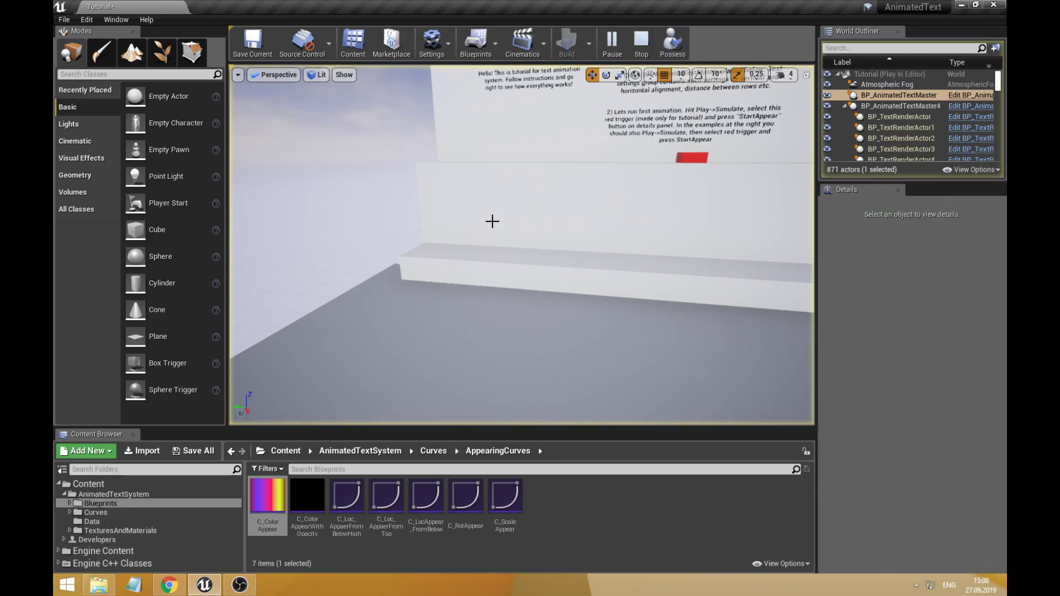
click(892, 96)
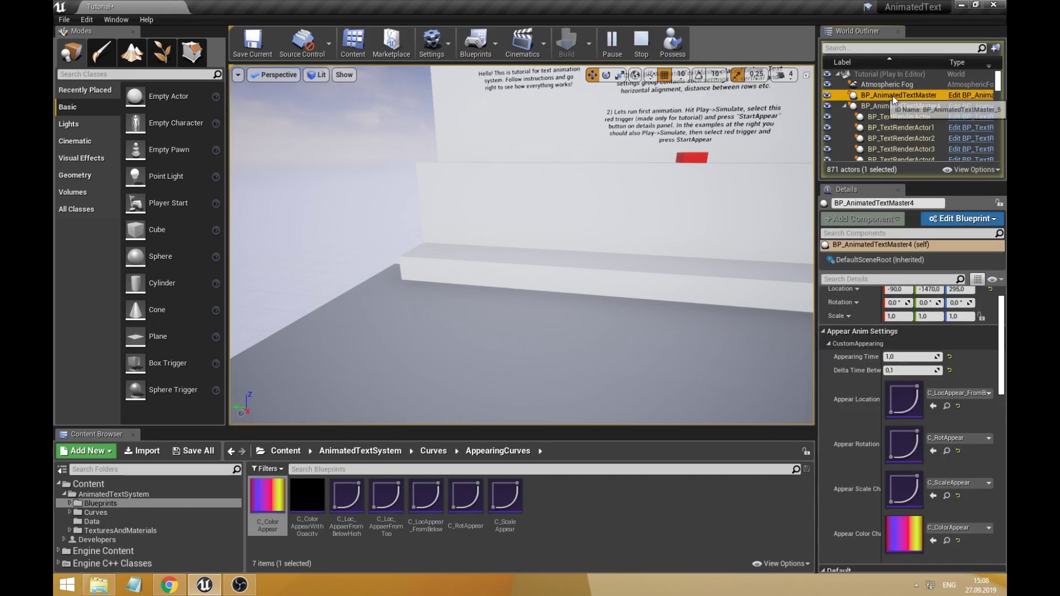
scroll(1004, 405, down, 5)
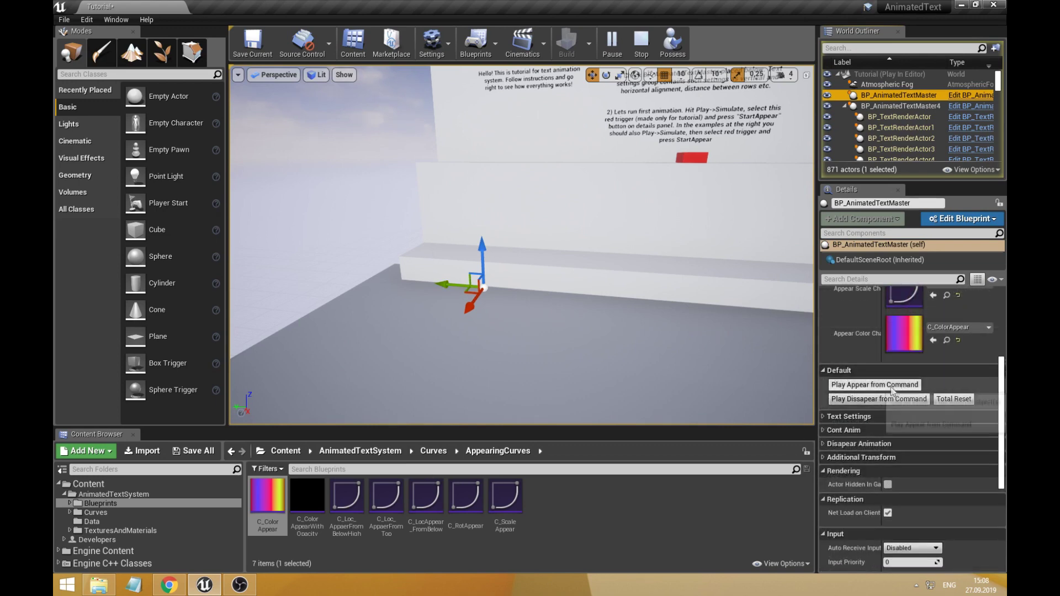
drag(778, 380, 618, 303)
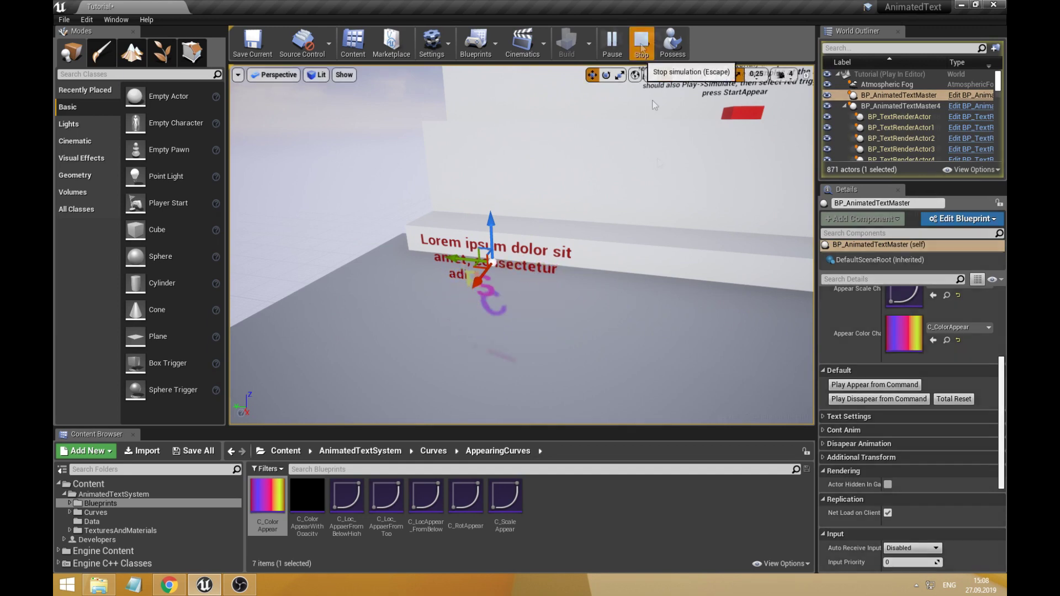
click(641, 42)
Open the BP_AnimatedTextMaster blueprint and connect a Play Appear Animation node to the Sequence's Then 2 output in the Event Graph
right_click(526, 238)
click(533, 263)
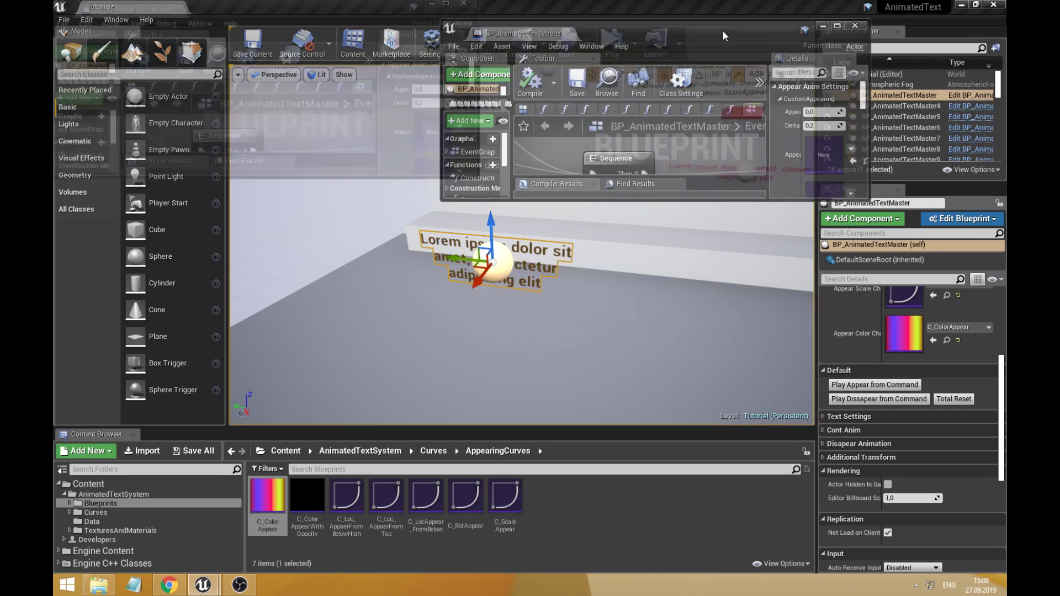
double_click(723, 30)
drag(500, 216, 447, 306)
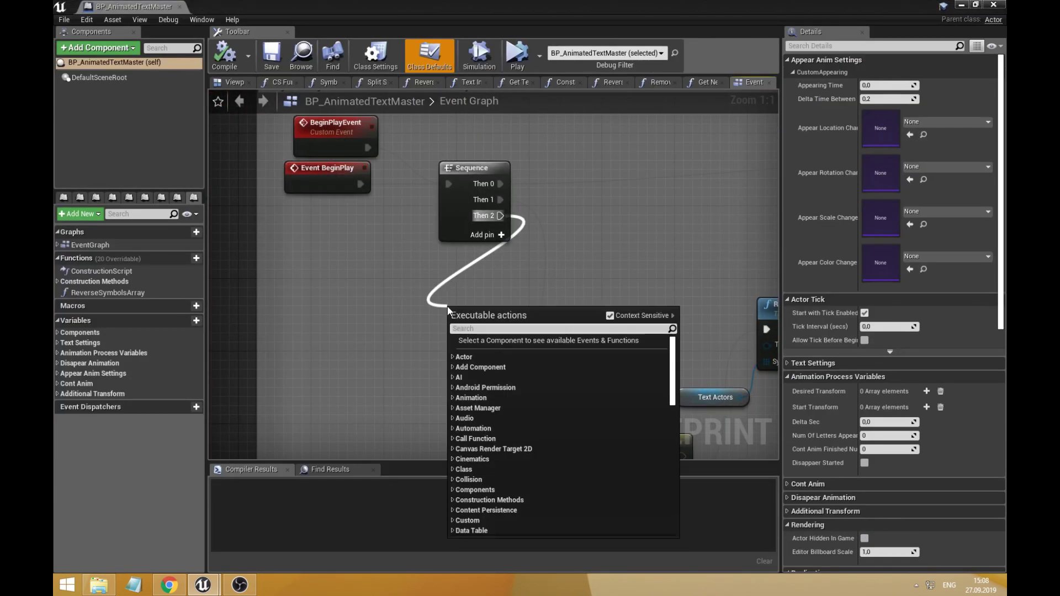
text(play appera)
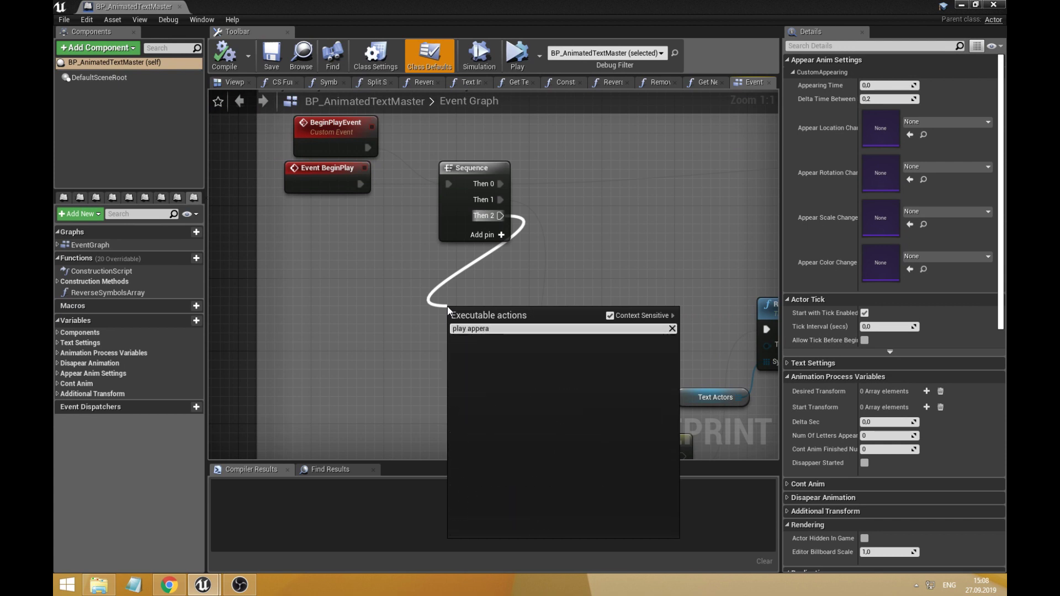
key(BackSpace)
key(BackSpace)
key(Return)
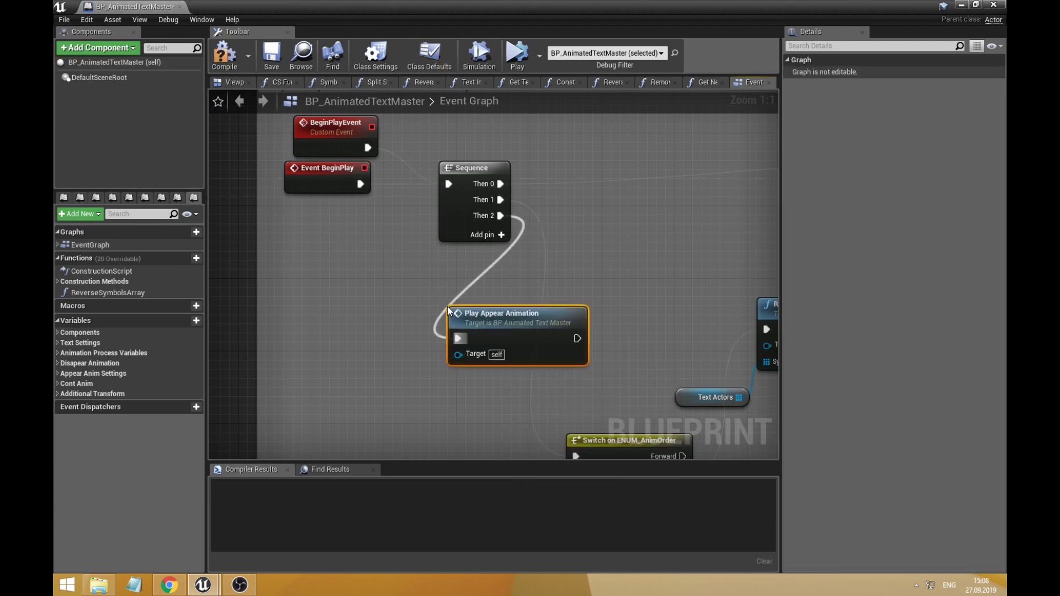
Return to the level and simulate it to check the appear animation triggered from the blueprint
click(962, 5)
click(611, 41)
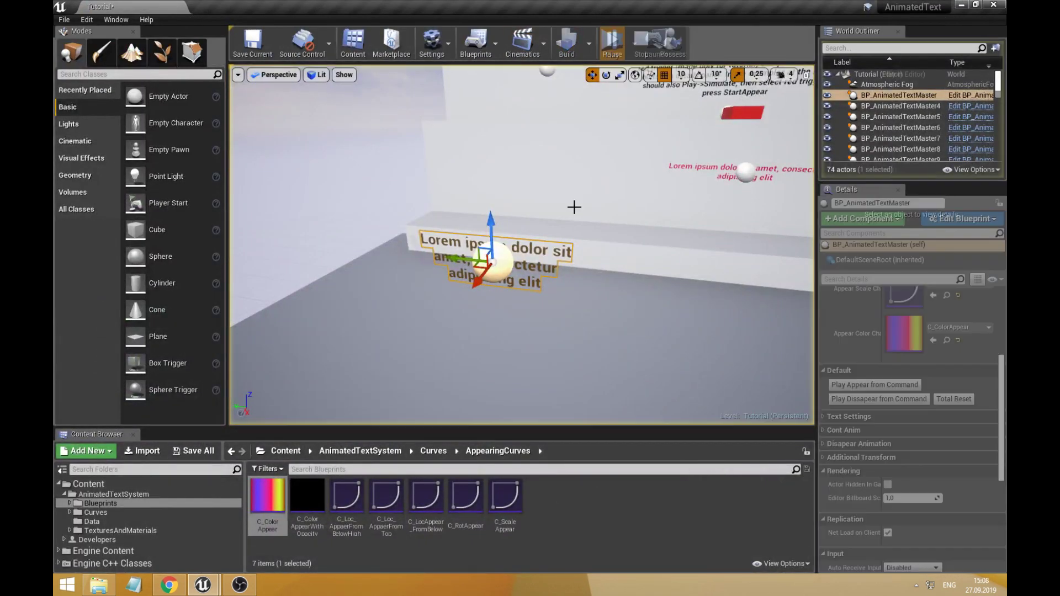
Stop the simulation and enlarge the property area showing the text actor's custom appearing settings
key(Escape)
click(495, 261)
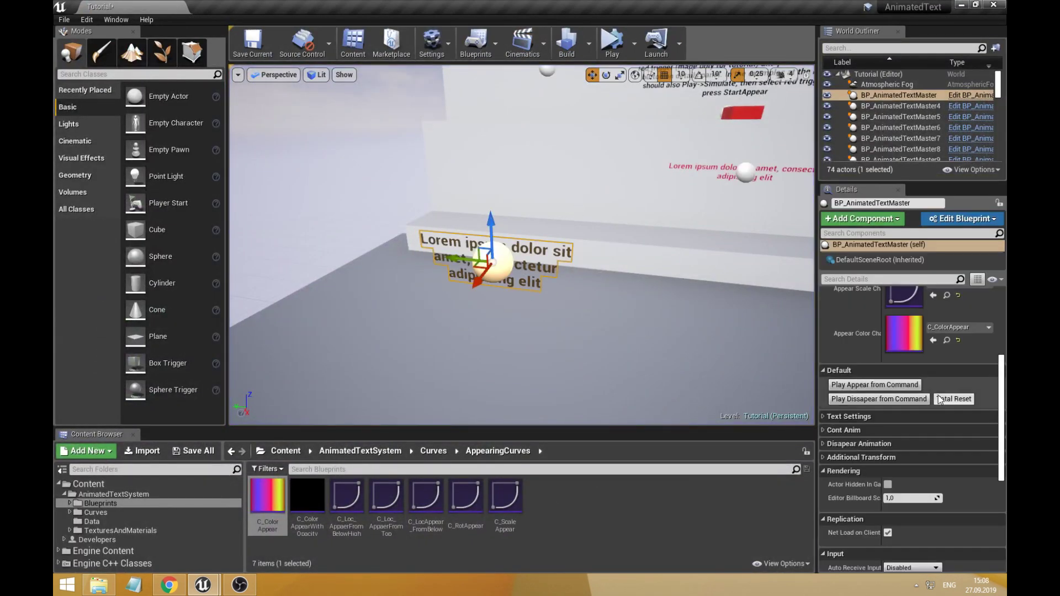
scroll(880, 439, up, 5)
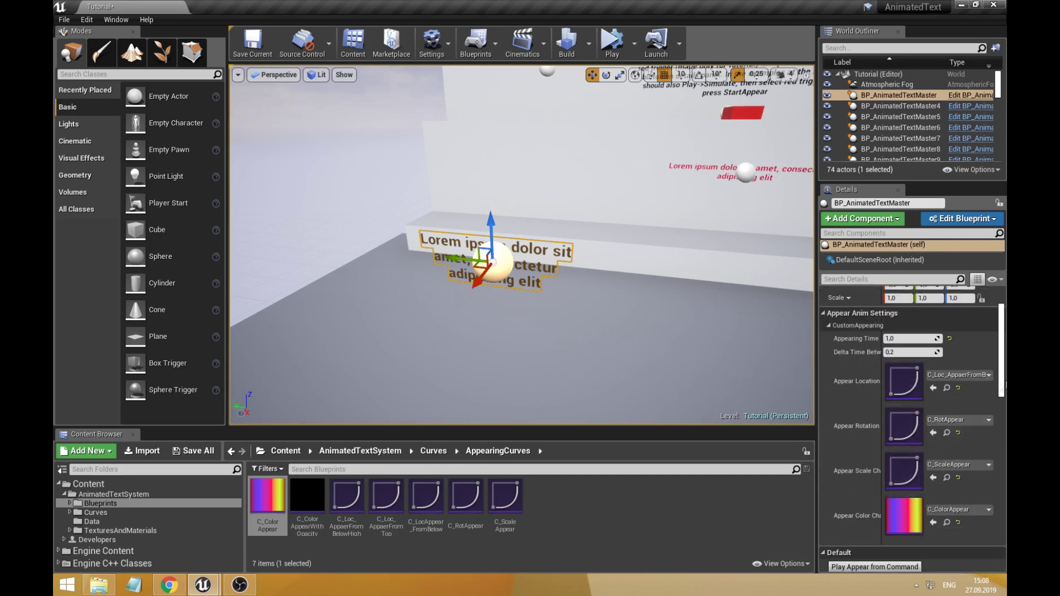
key(f)
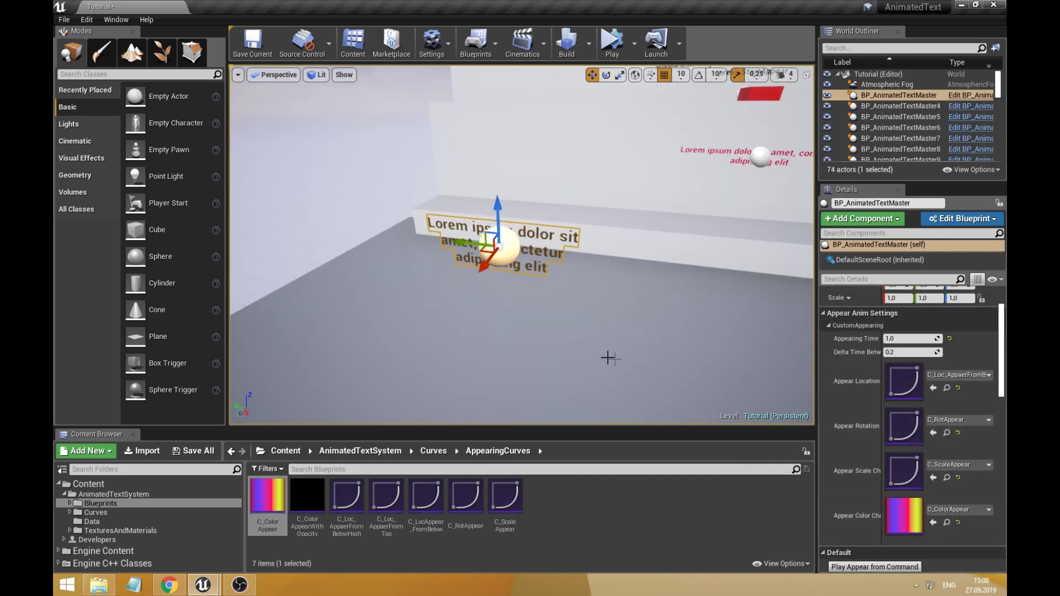
drag(816, 375, 703, 375)
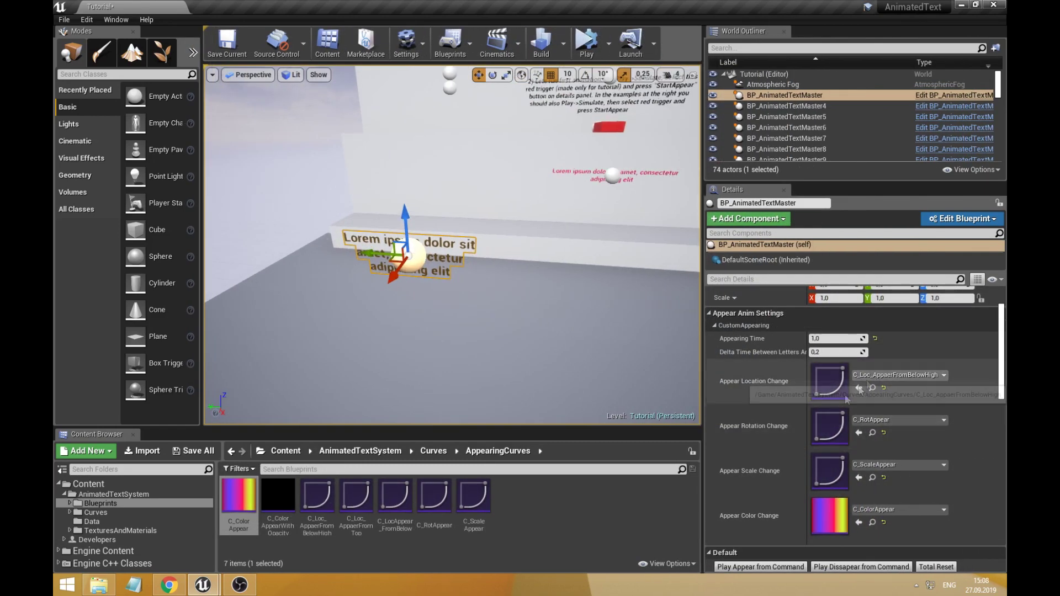
Open the curve assigned to Appear Location Change, inspect its starting key, and return to the level
double_click(830, 381)
scroll(399, 167, down, 5)
scroll(329, 376, up, 3)
right_drag(260, 449, 324, 404)
scroll(263, 429, down, 2)
drag(228, 413, 323, 465)
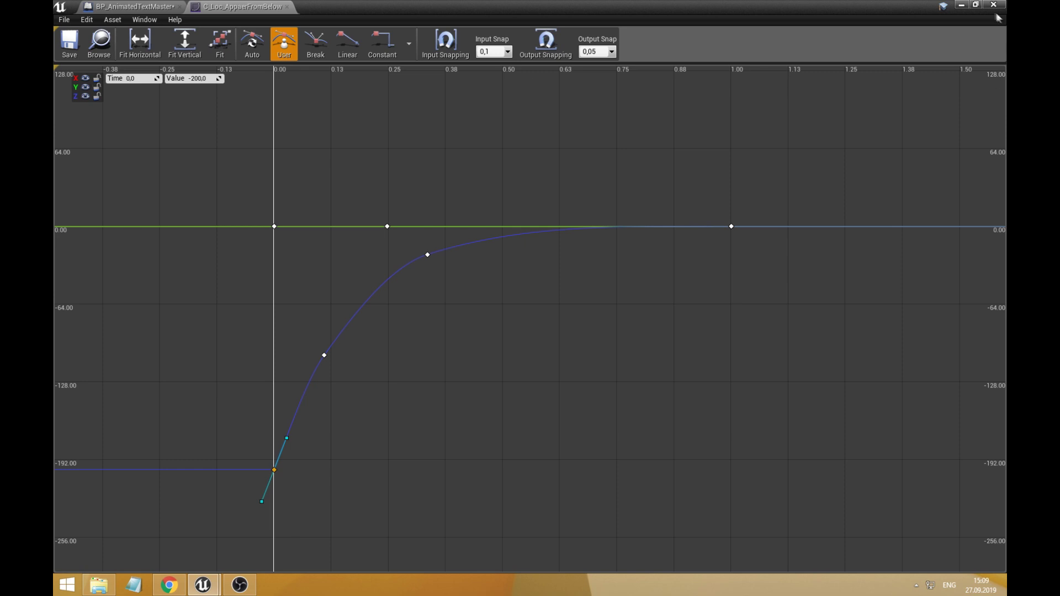
click(962, 5)
Open the C_RotAppear curve, inspect its key at time 0, and return to the level
double_click(836, 435)
scroll(354, 318, down, 4)
right_drag(347, 317, 377, 322)
drag(238, 155, 358, 249)
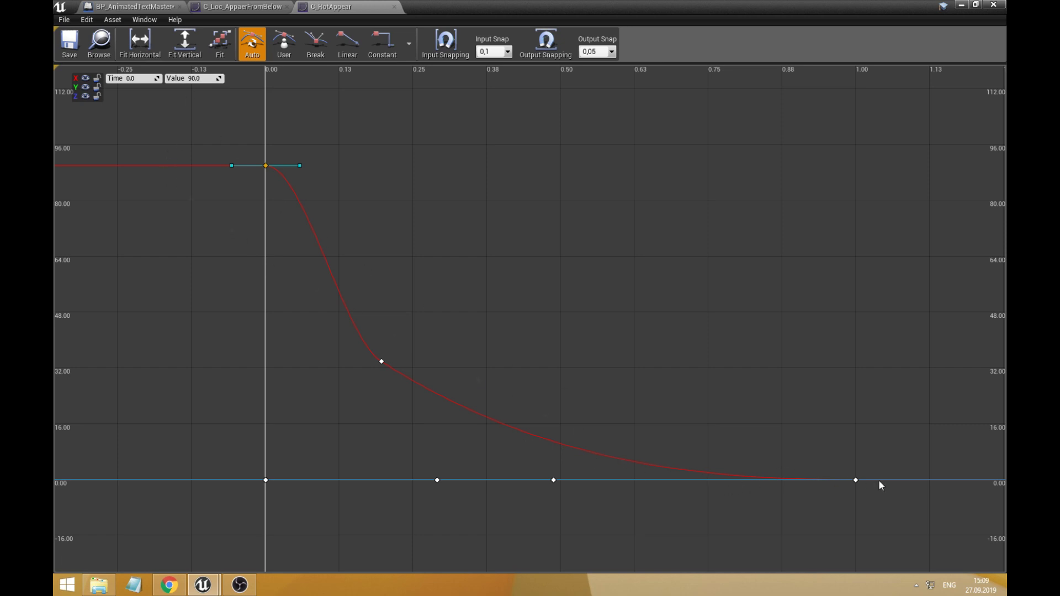
click(961, 5)
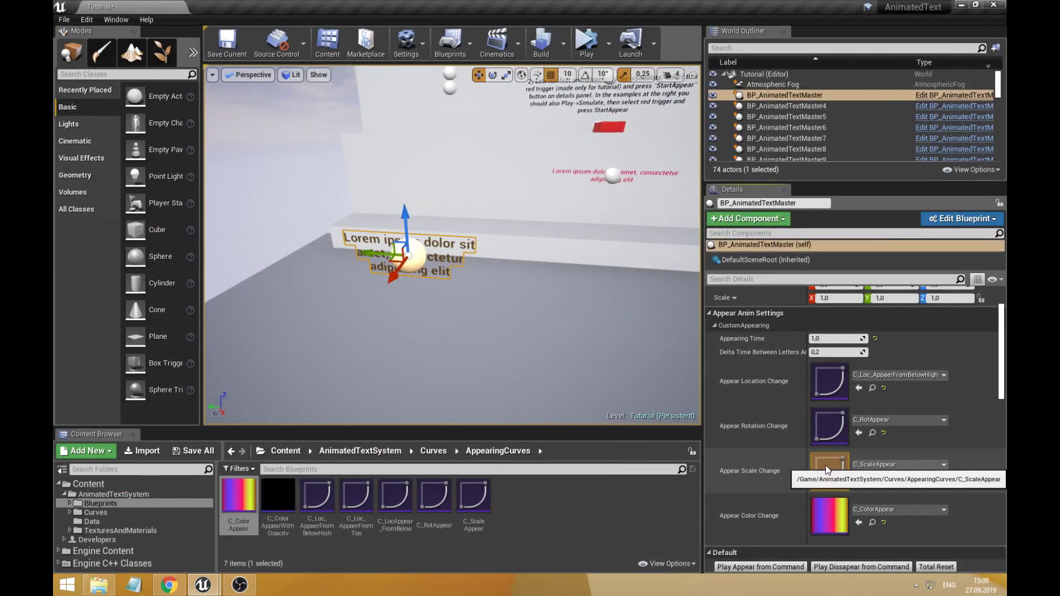
Inspect the starting key of the C_ScaleAppear curve and examine the color channels of the C_ColorAppear curve
double_click(812, 478)
click(235, 162)
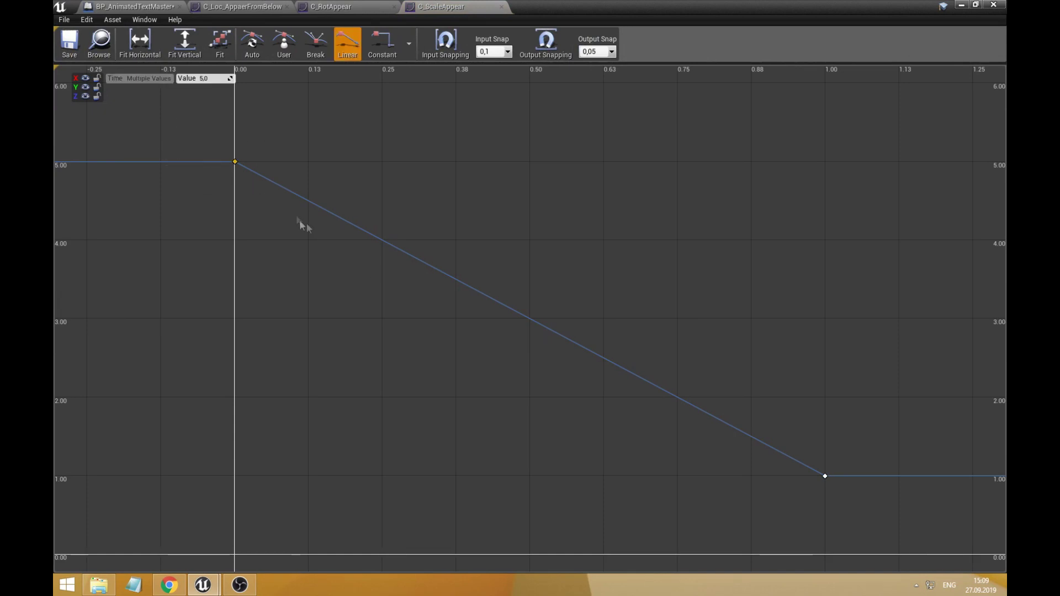
click(961, 4)
double_click(812, 511)
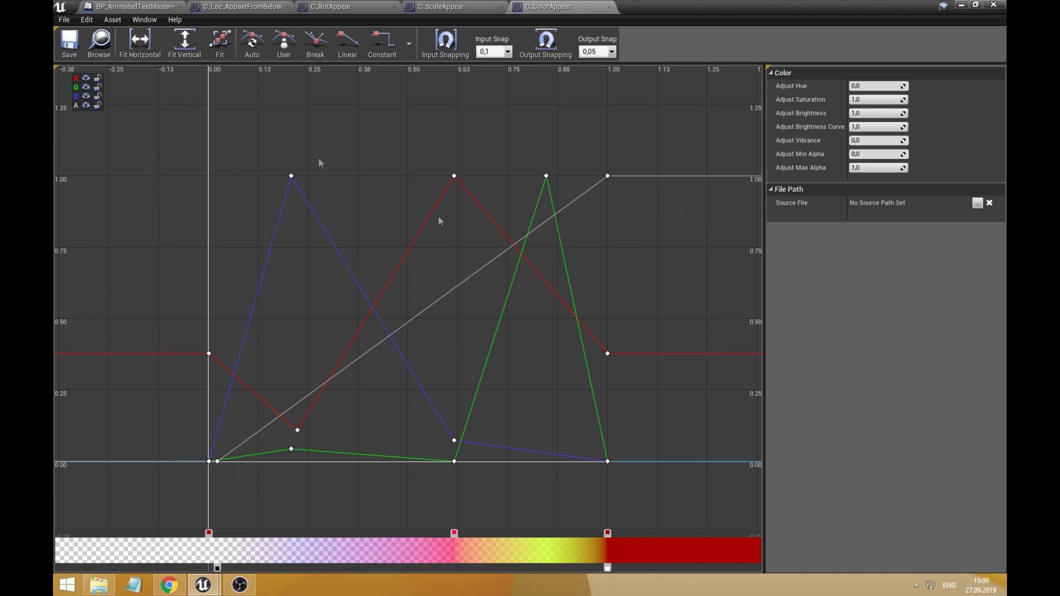
click(961, 5)
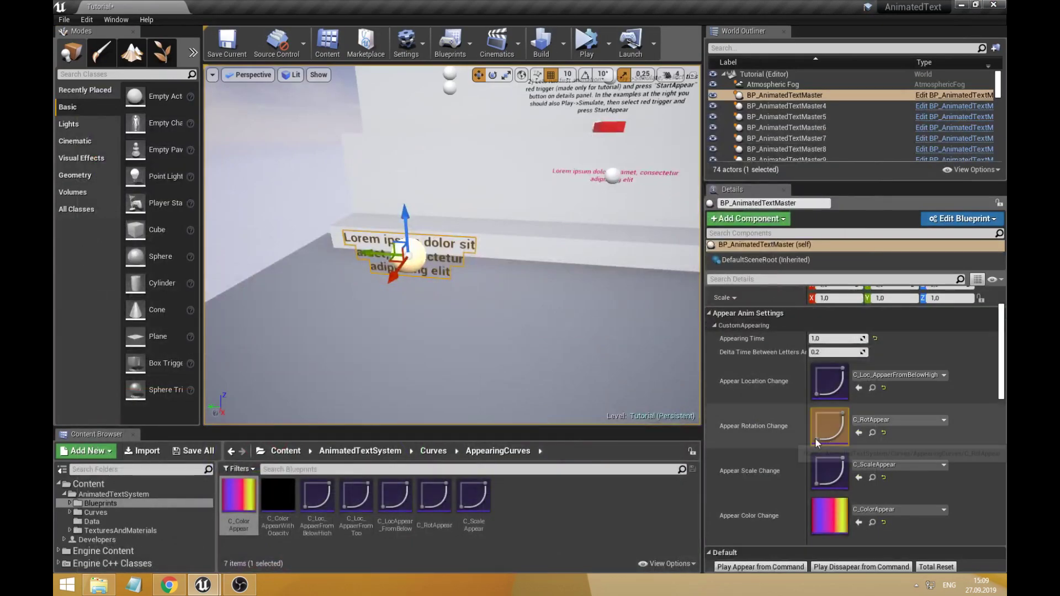
Reopen the Appear Rotation Change curve to review its shape and return to the level
double_click(815, 436)
scroll(469, 293, down, 2)
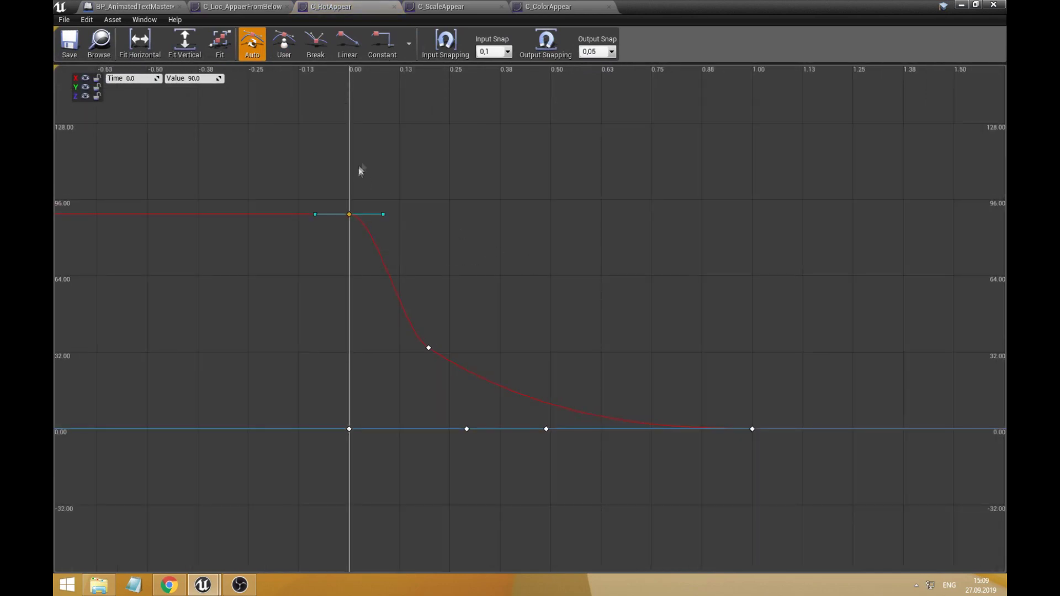
click(961, 5)
Set Delta Time Between Letters Animation to 0.5 and simulate the level to preview the slower letter sequence
scroll(713, 386, up, 3)
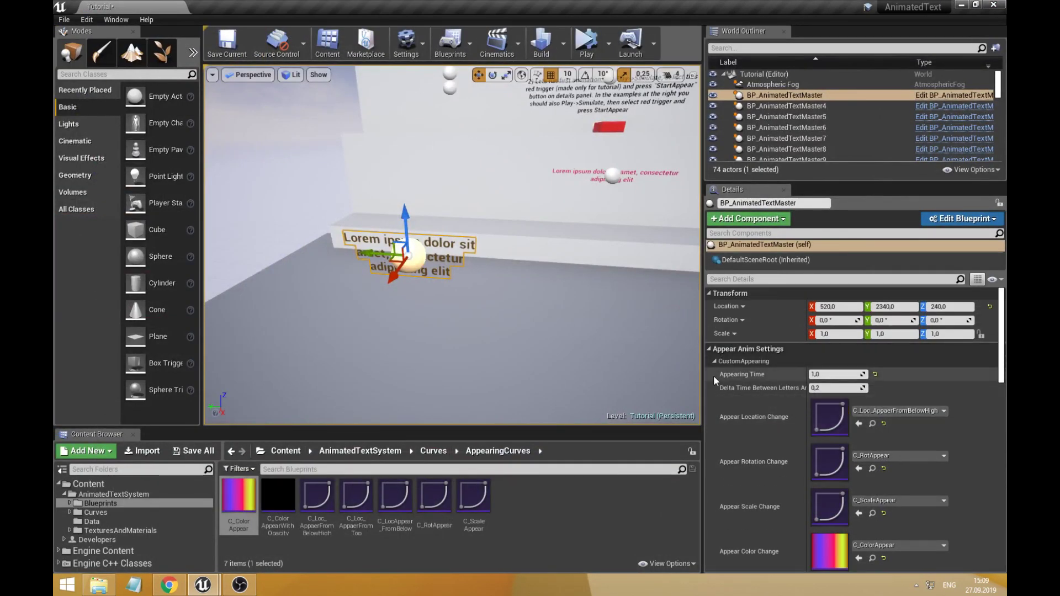
scroll(733, 373, down, 2)
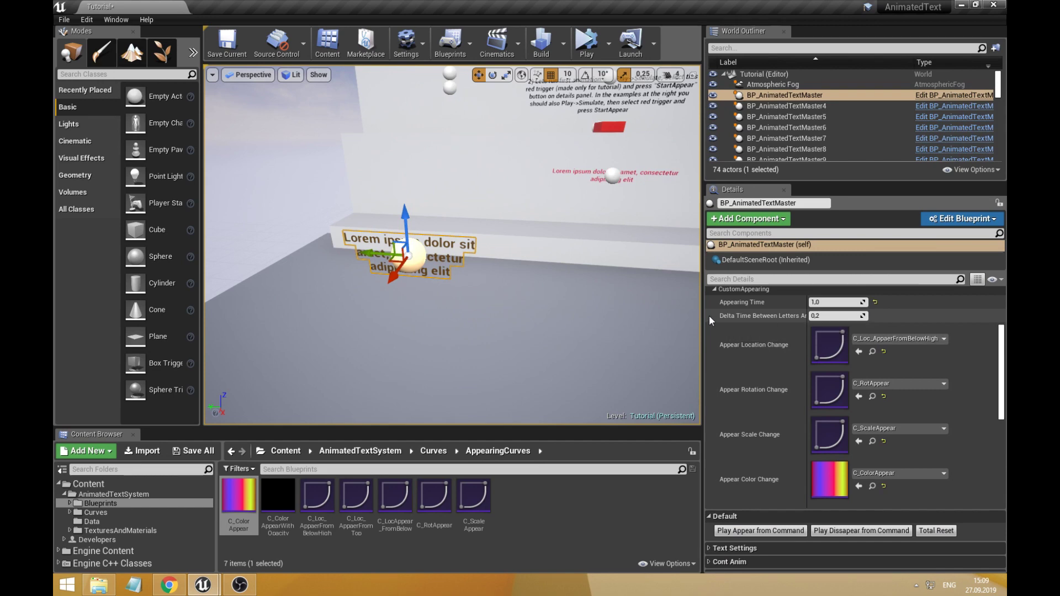
drag(704, 321, 640, 321)
click(789, 316)
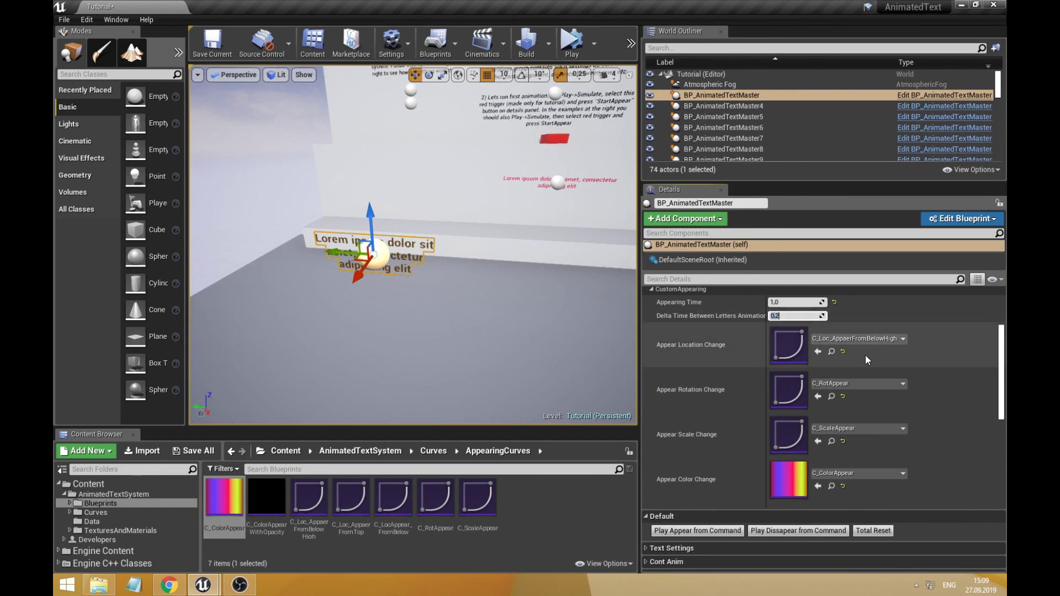
text(0.5)
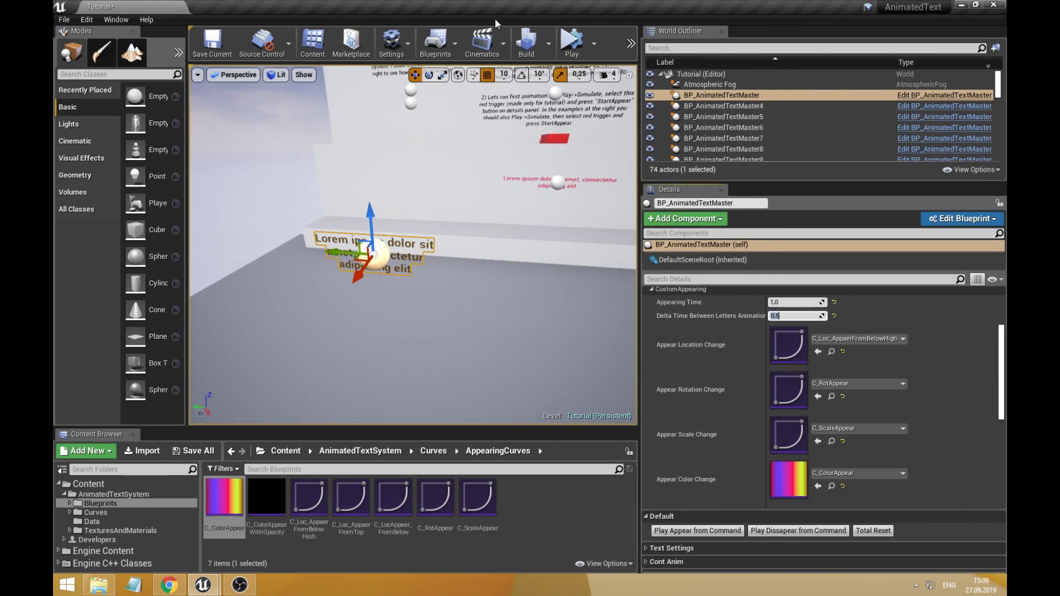
click(575, 43)
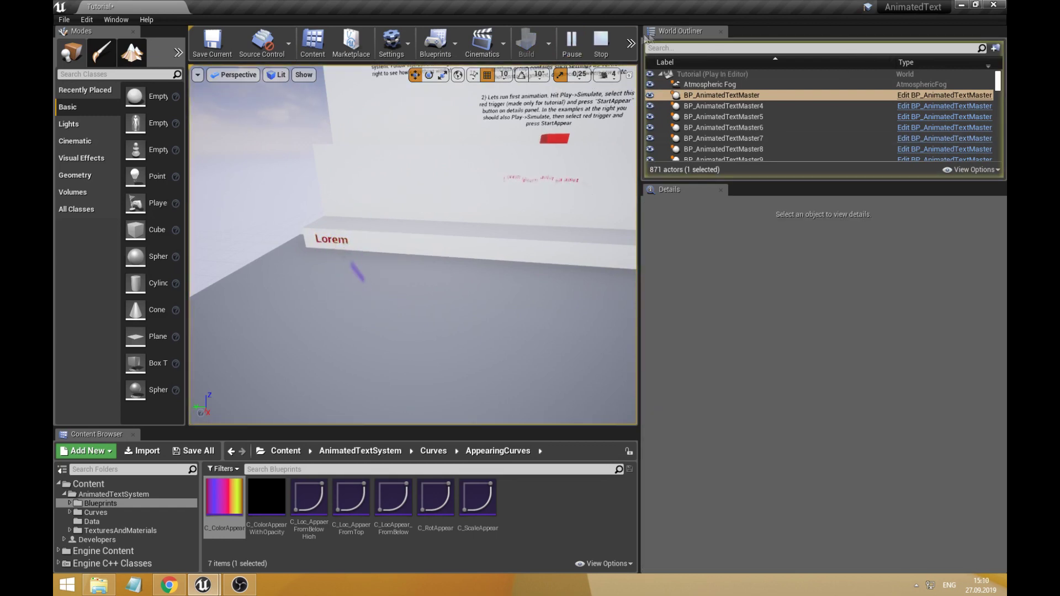
click(601, 43)
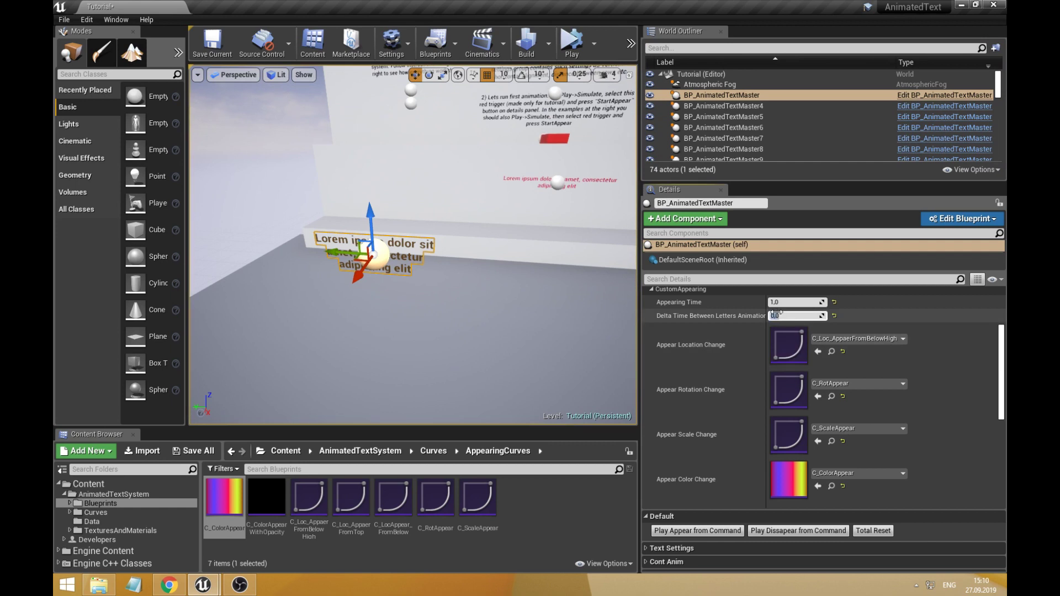
Set Delta Time Between Letters Animation to 0.0 and simulate the level to preview all letters appearing together
click(572, 43)
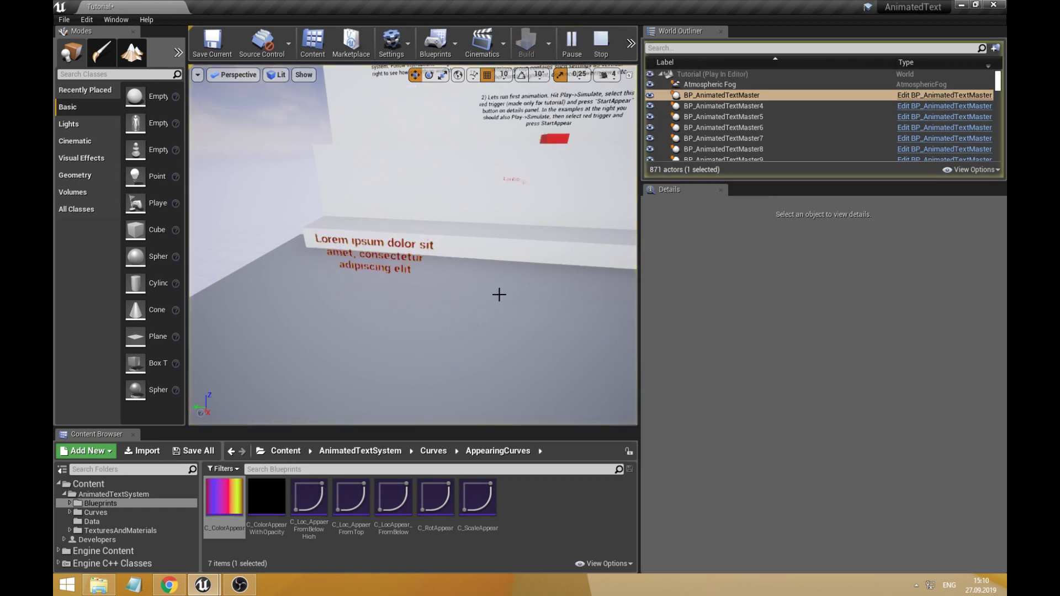
click(600, 44)
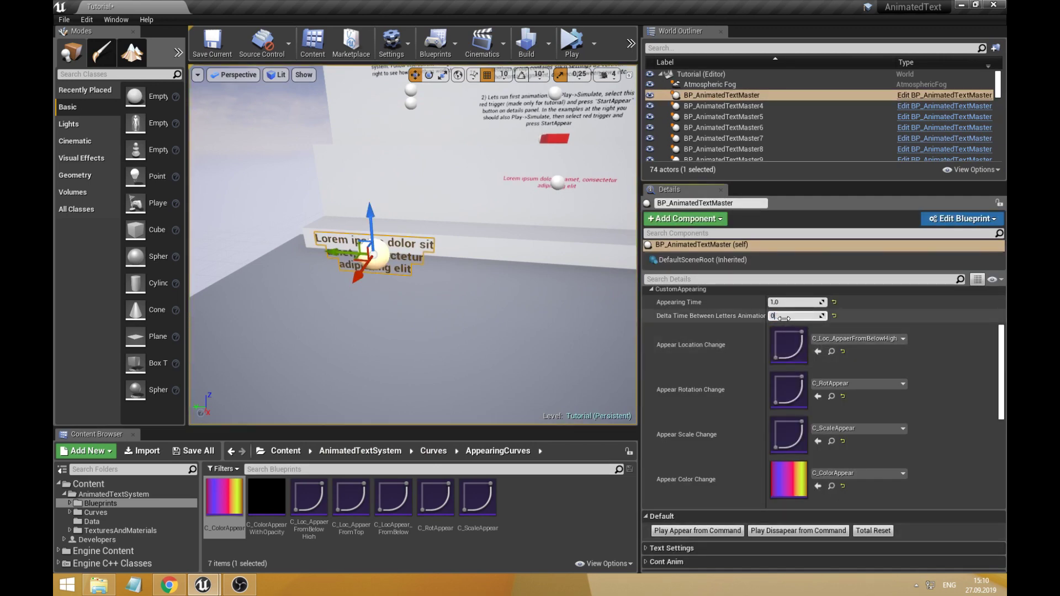
Collapse the Appear Anim Settings and expand the Location and Rotation groups of the Cont Anim settings
scroll(784, 318, up, 2)
click(679, 313)
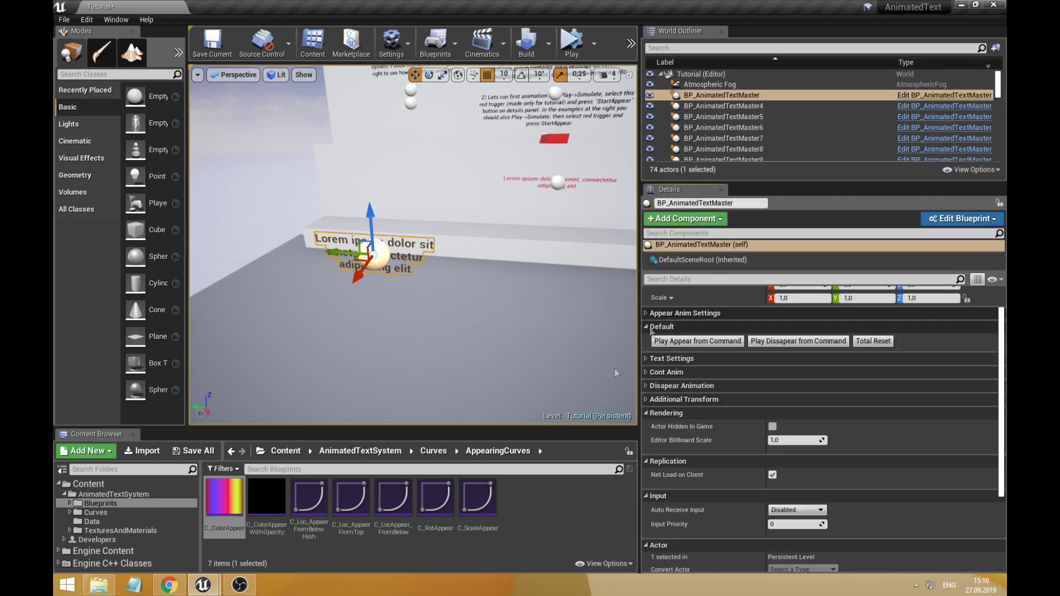
click(239, 586)
click(239, 586)
click(647, 372)
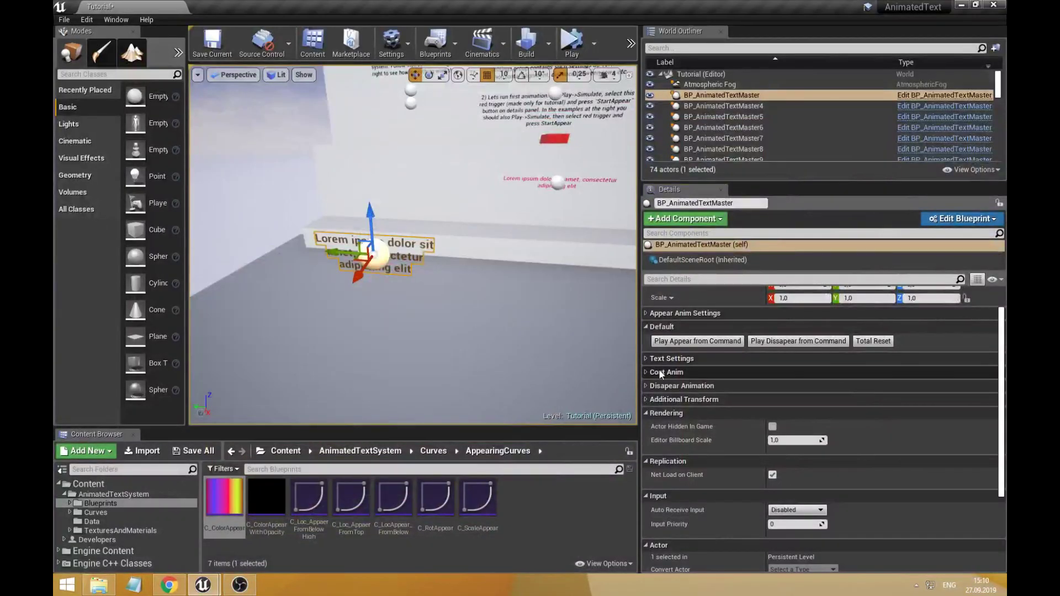
click(651, 399)
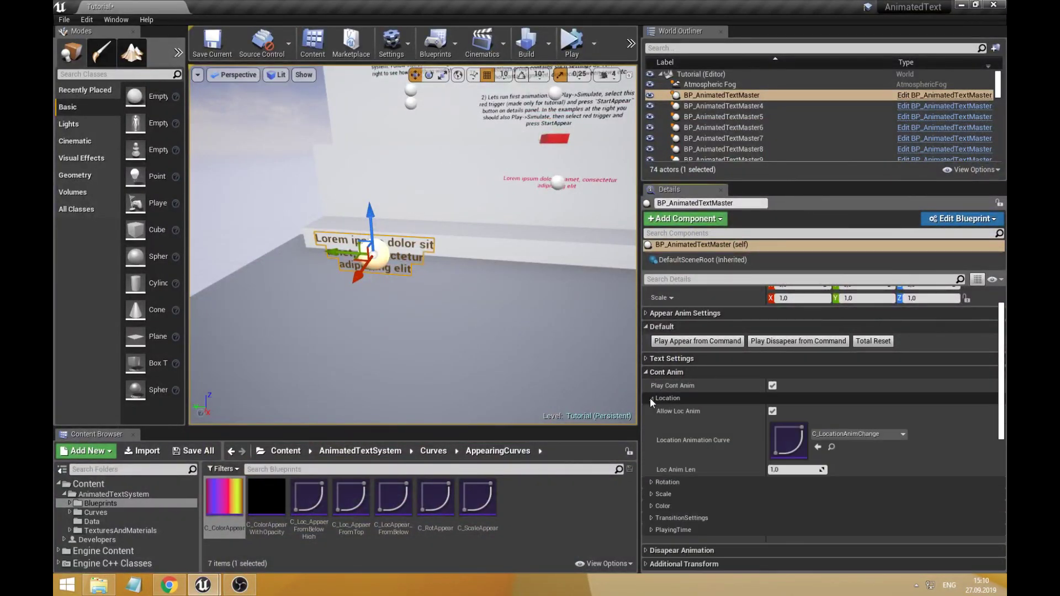
scroll(658, 414, down, 3)
click(656, 410)
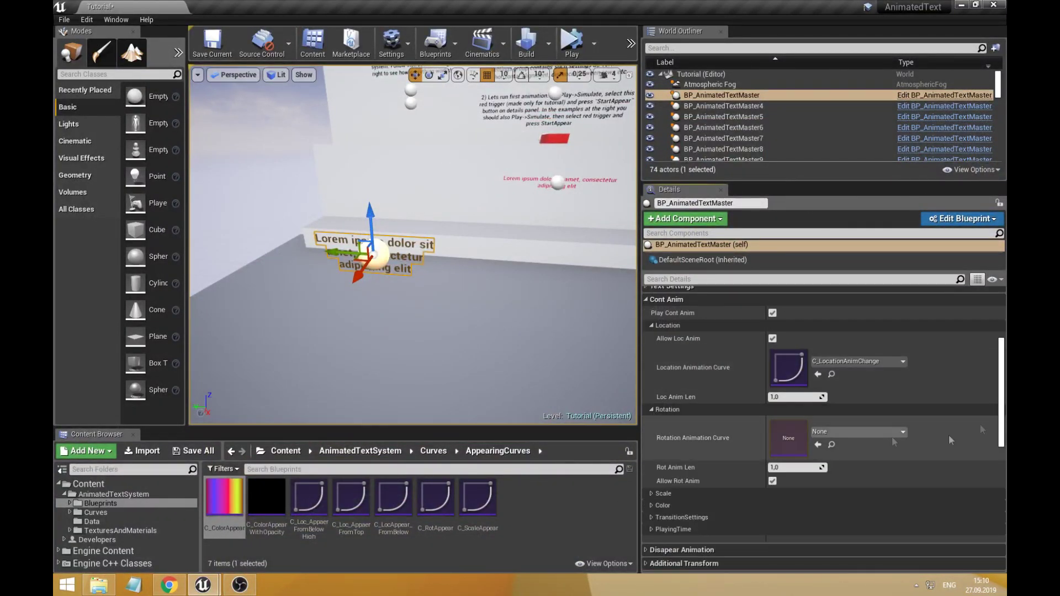
Assign C_RotationAnimChange from the Curves/ContAnimationCurves folder as the Rotation Animation Curve
click(359, 452)
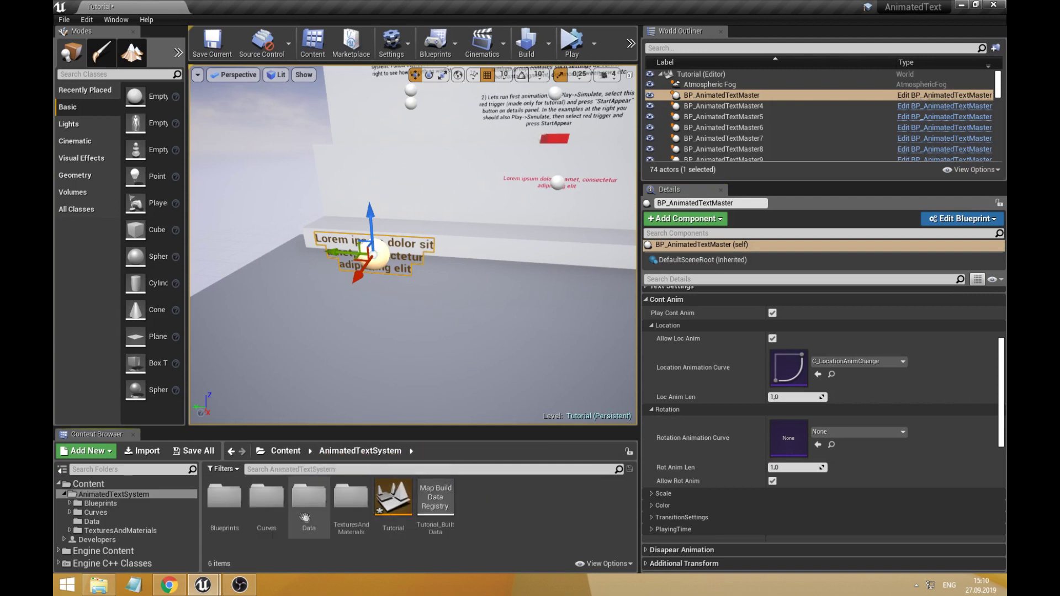
double_click(267, 499)
double_click(267, 500)
drag(351, 500, 790, 439)
Expand the Scale group and assign C_ScaleAnimChange as the Scale Animation Curve
click(650, 457)
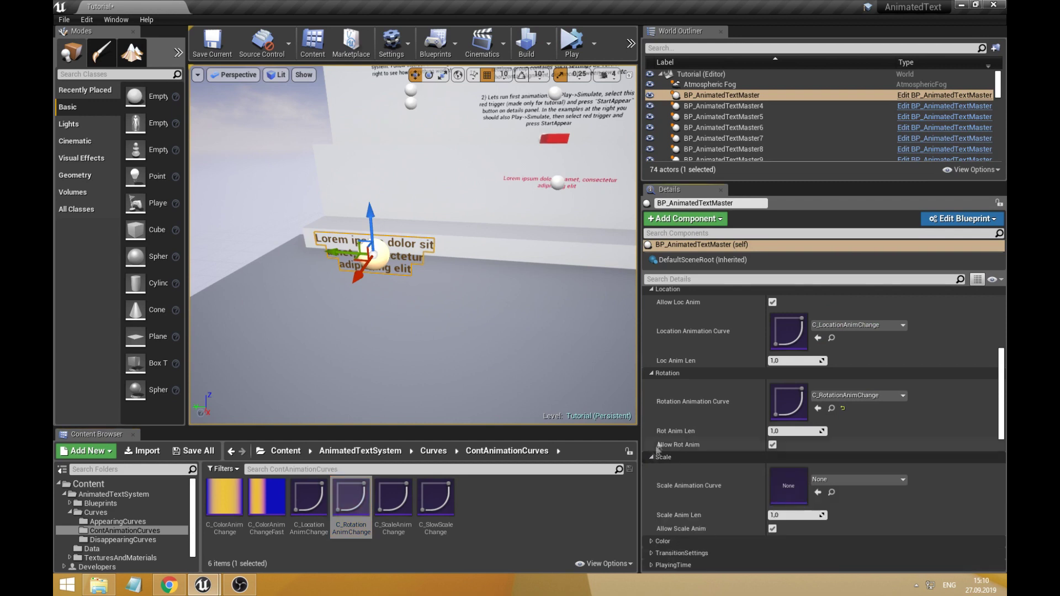
scroll(690, 459, down, 2)
drag(393, 499, 790, 406)
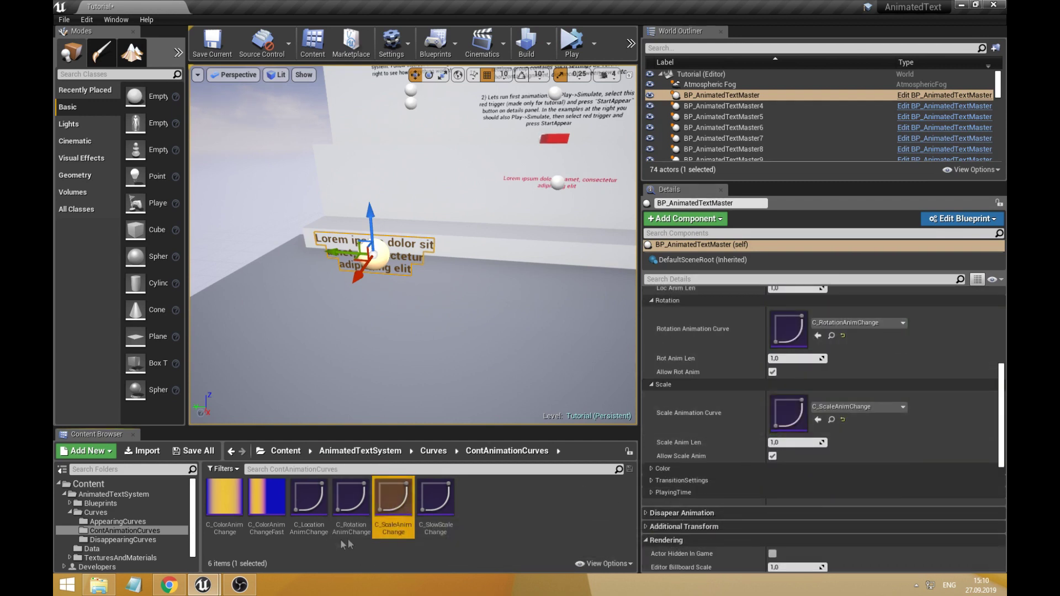
Expand the Color group and assign C_ColorAnimChange as the Color and Opacity Animation Curve
drag(225, 500, 635, 510)
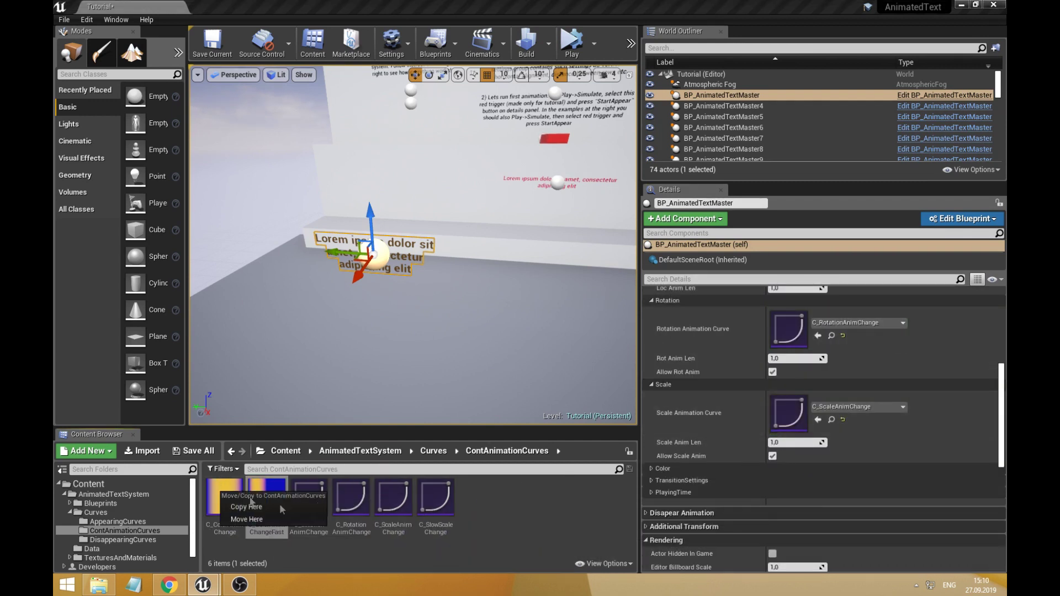
click(659, 469)
scroll(690, 470, down, 2)
drag(283, 502, 790, 441)
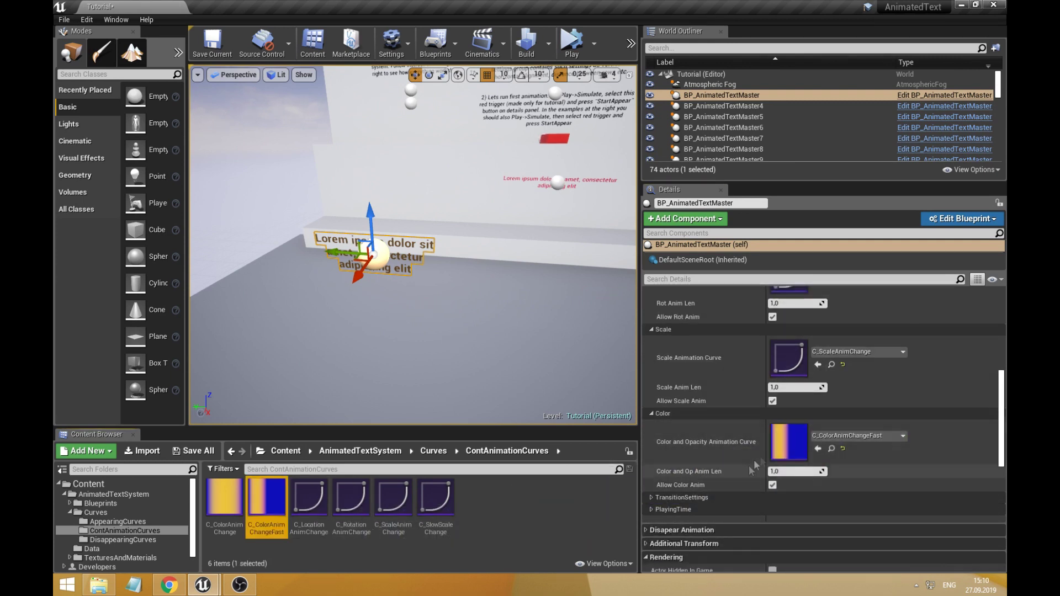
drag(225, 499, 790, 442)
Open the C_LocationAnimChange curve, examine its keys over the animation time, and return to the level
scroll(785, 467, up, 3)
scroll(784, 467, up, 2)
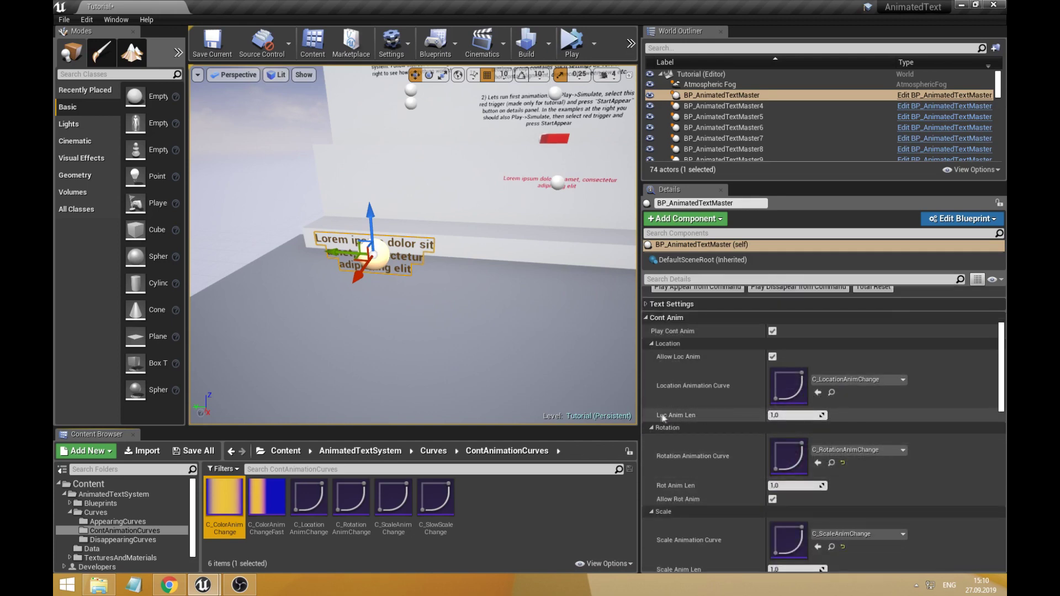
double_click(790, 382)
right_drag(557, 304, 543, 327)
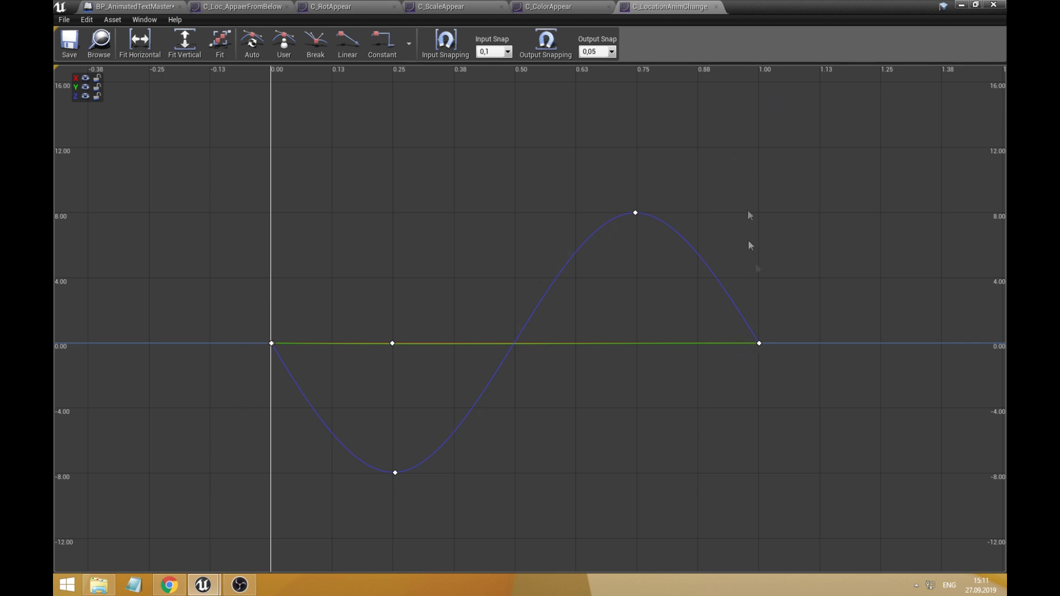
click(962, 5)
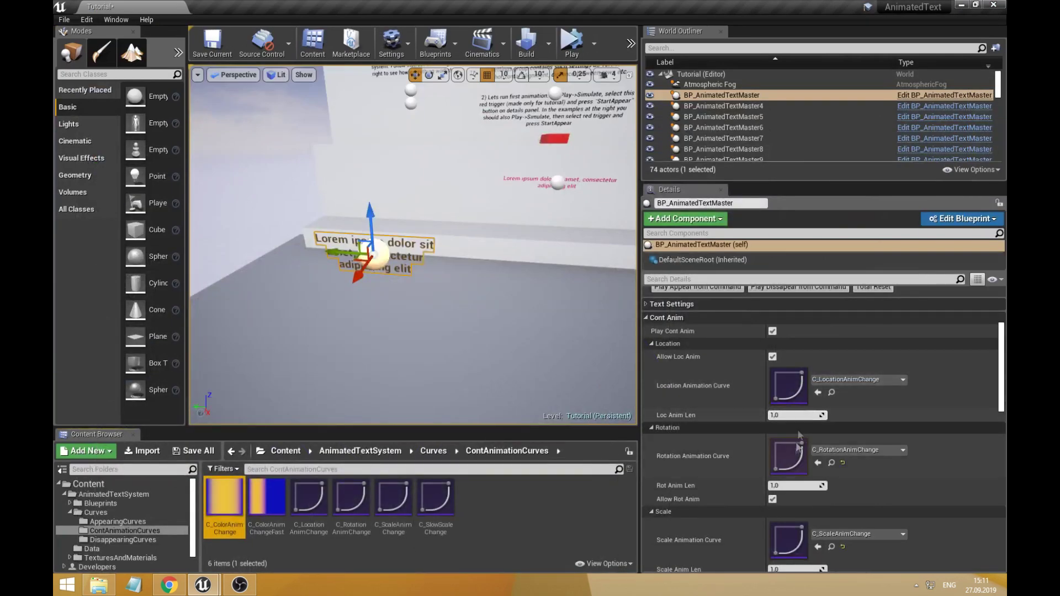
Enable Infinity Cont Anim in the PlayingTime settings and simulate the level to preview the continuous text animation
scroll(717, 475, down, 5)
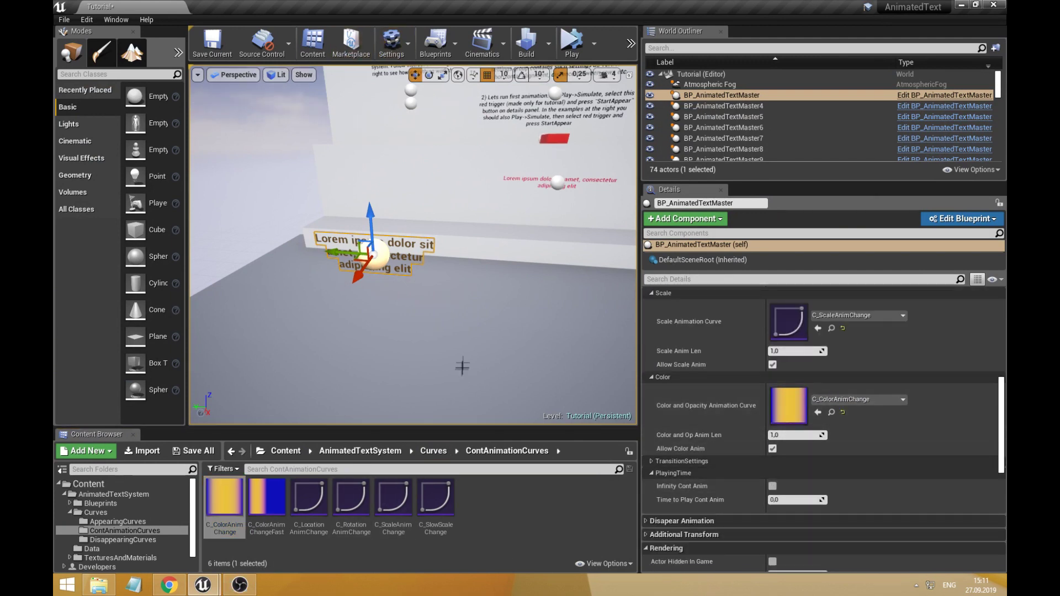
right_drag(462, 366, 467, 338)
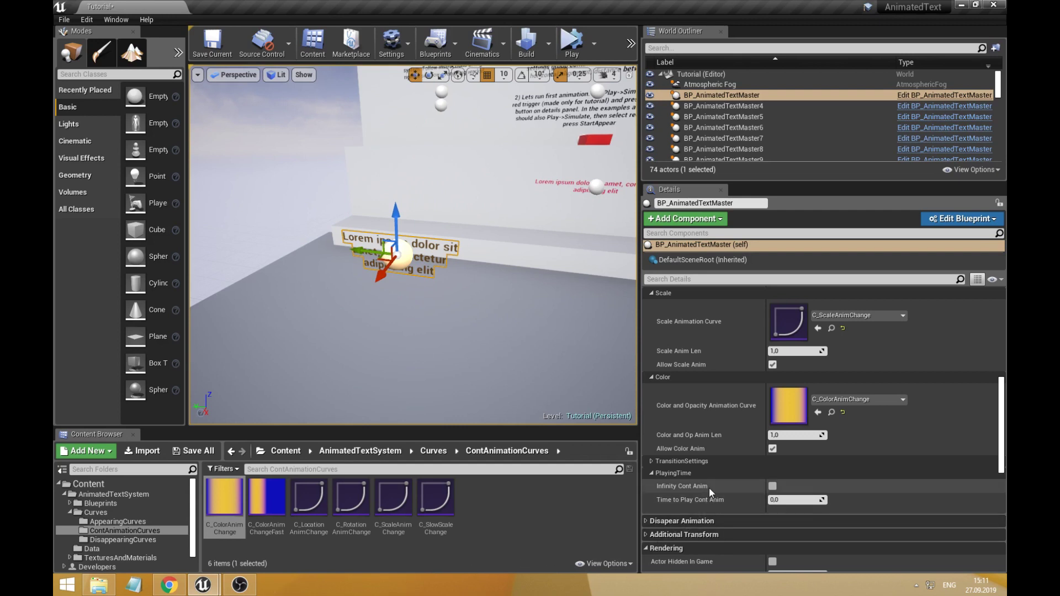
click(772, 486)
click(569, 43)
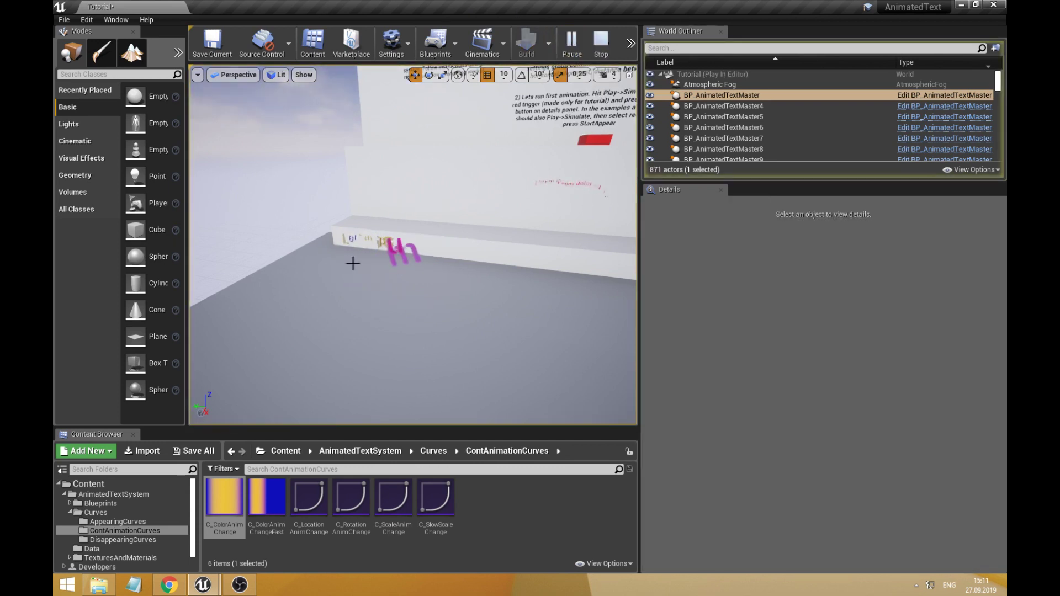
scroll(354, 263, up, 2)
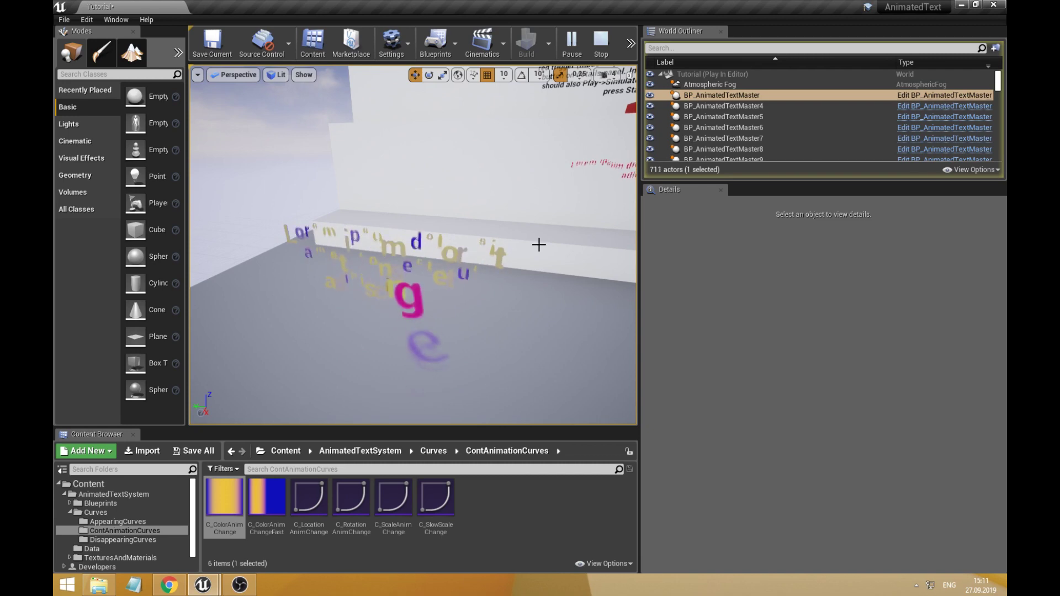
Stop the simulation, disable Infinity Cont Anim on the Lorem ipsum text actor and set Time to Play Cont Anim to 5.0
key(Escape)
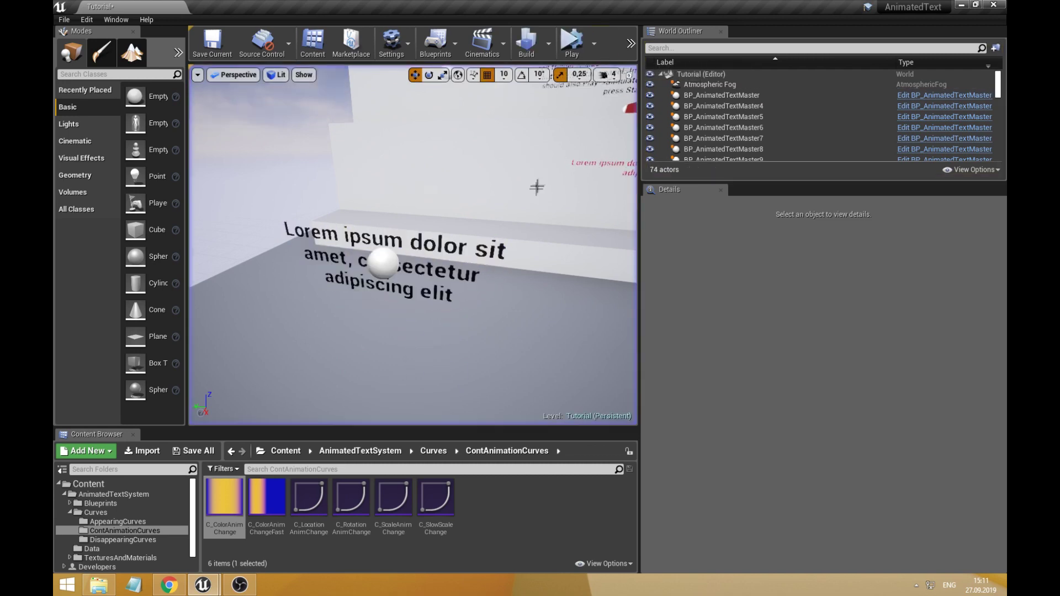
click(381, 254)
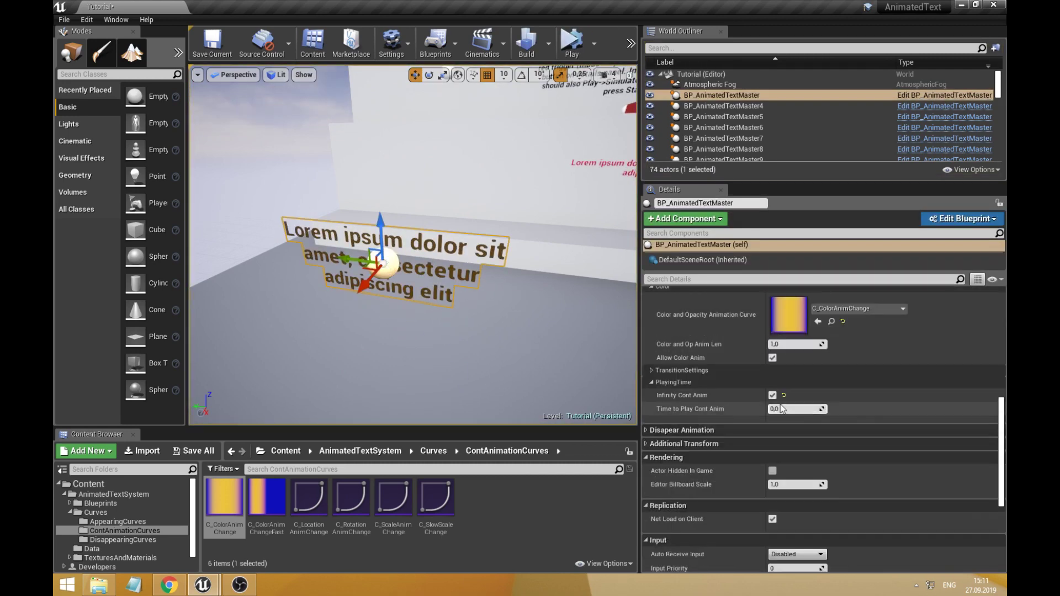
click(773, 395)
Expand the Disapear Animation settings, enable Should Dissapear? and run the simulation to preview the text before stopping it
click(839, 431)
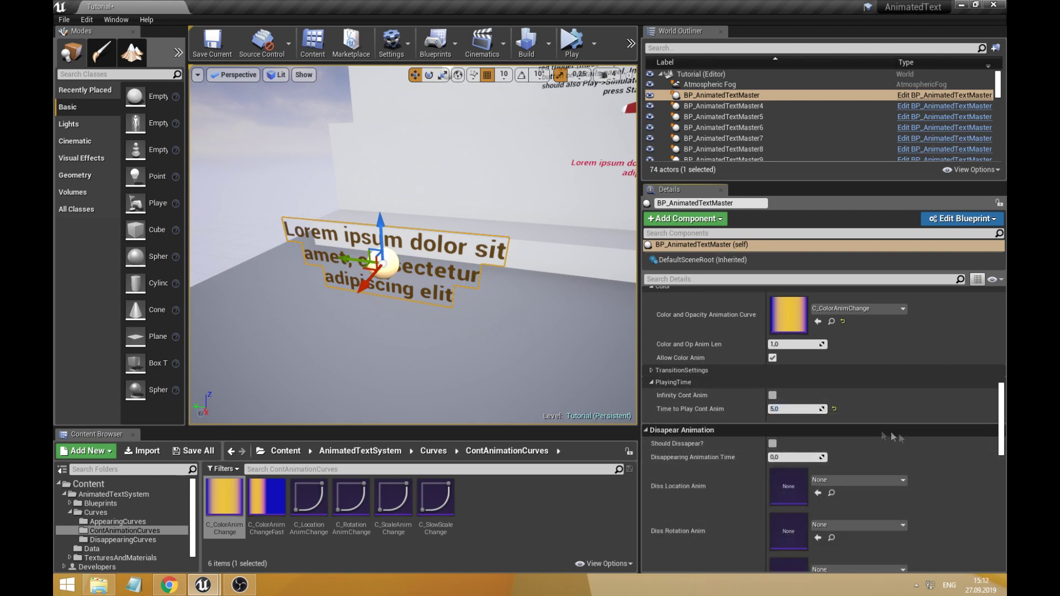
click(772, 443)
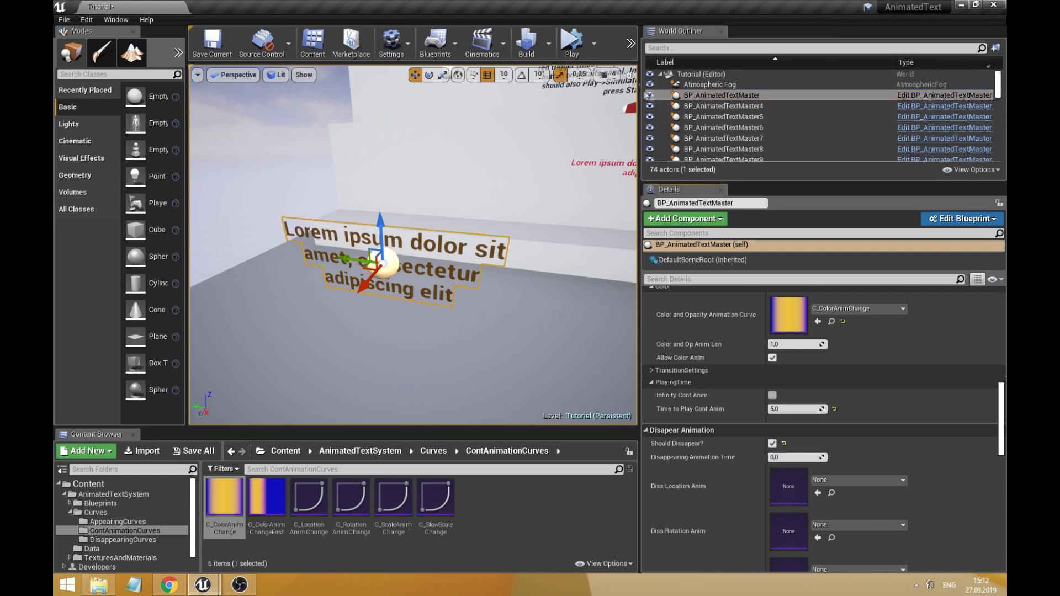
click(572, 44)
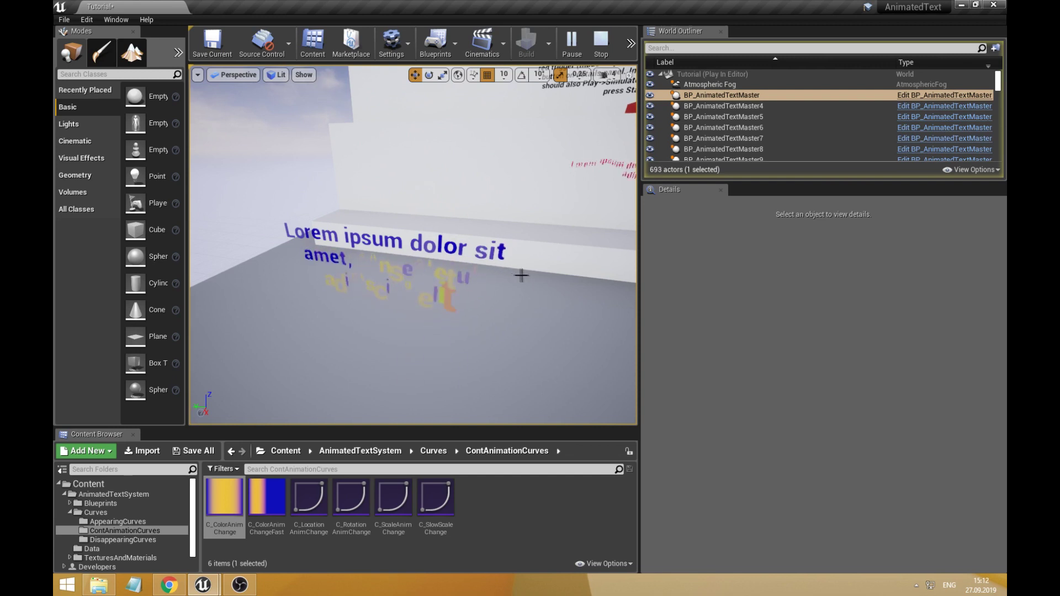
click(601, 44)
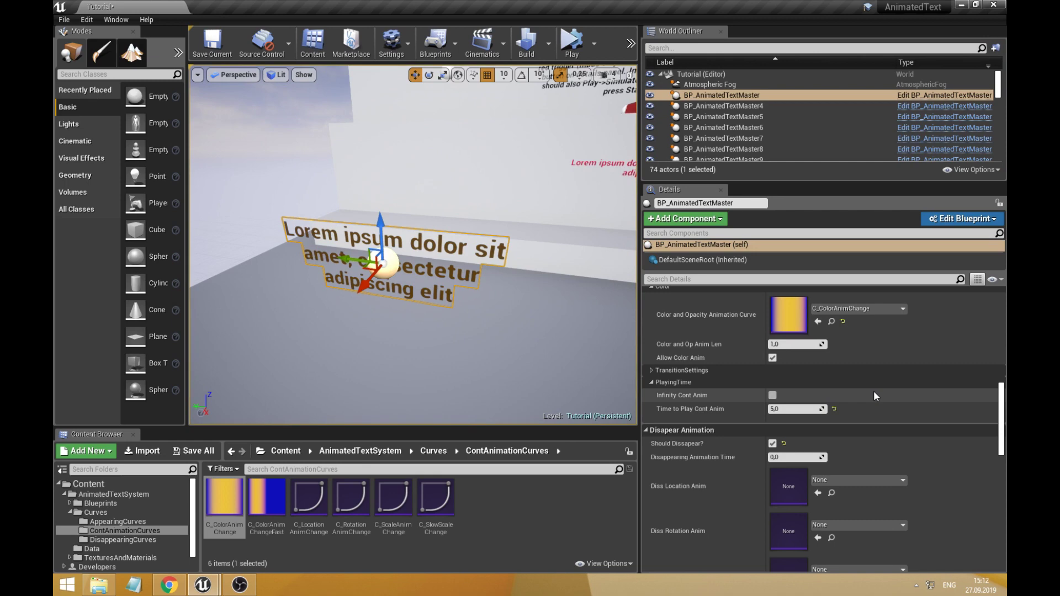
Review the Disapear Animation settings and enable Destroy After Dissapear for the text actor
scroll(874, 390, down, 5)
scroll(836, 399, up, 3)
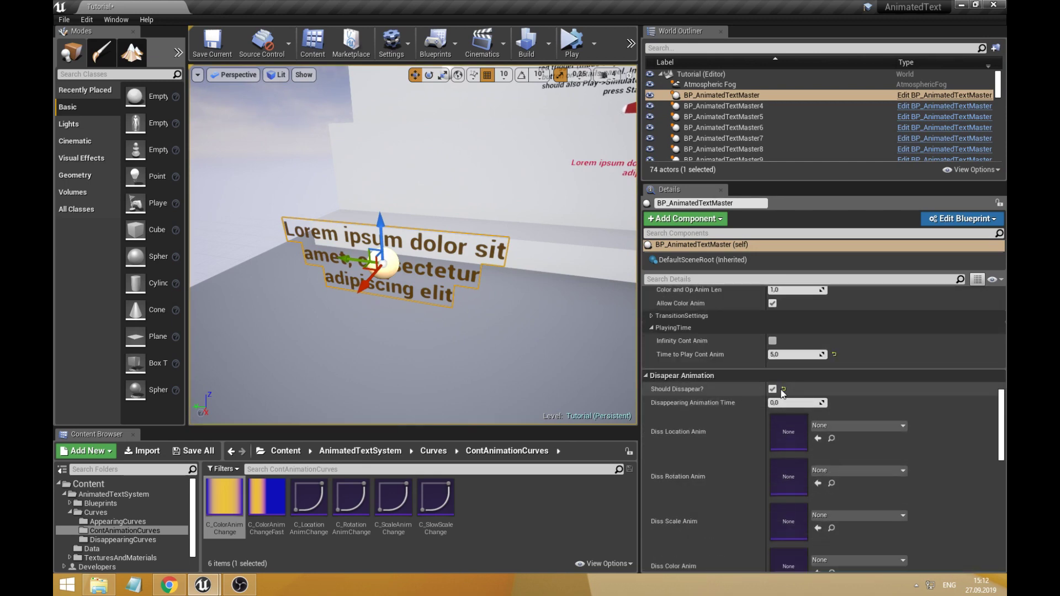
scroll(783, 386, down, 5)
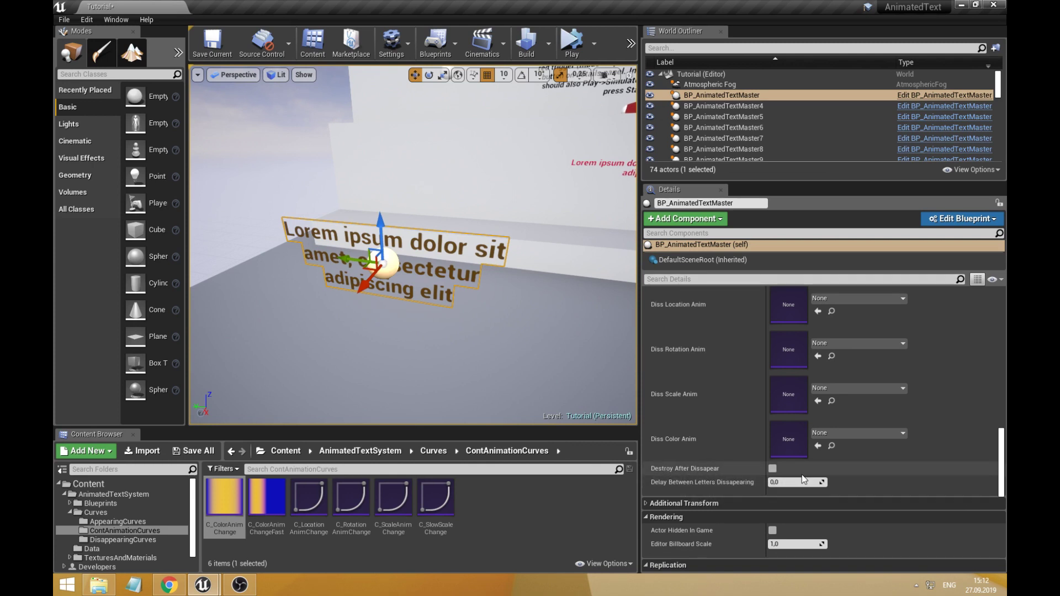
click(773, 469)
scroll(782, 509, up, 3)
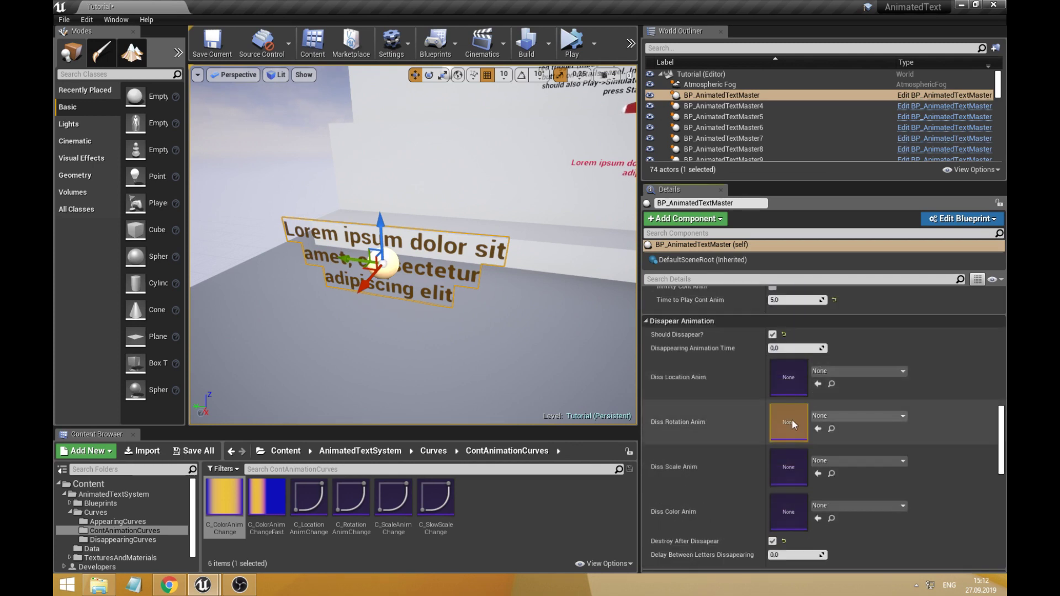
From the DisappearingCurves folder, assign C_LocDisappear, C_RotDisappear, C_ScaleDisappear and C_ColorDisappearWithOpacity to the matching Diss location, rotation, scale and color animations
click(374, 454)
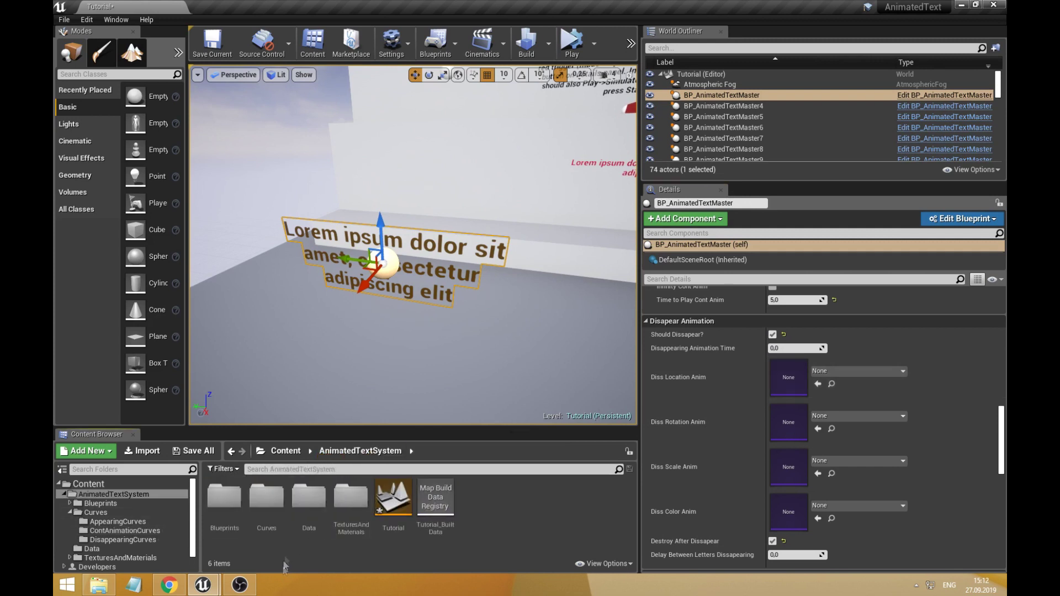
double_click(267, 499)
double_click(305, 519)
drag(267, 500, 788, 377)
drag(309, 500, 789, 422)
drag(351, 500, 822, 461)
drag(224, 500, 790, 511)
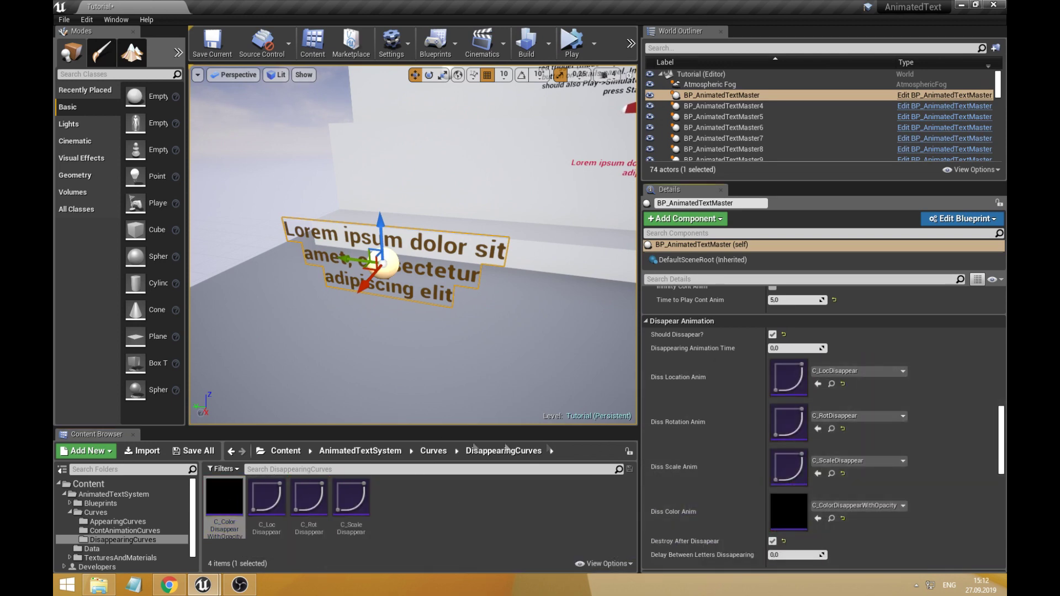
Open the C_LocDisappear and C_RotDisappear curves in turn, examine their keys, and return to the level
double_click(781, 373)
scroll(602, 306, down, 3)
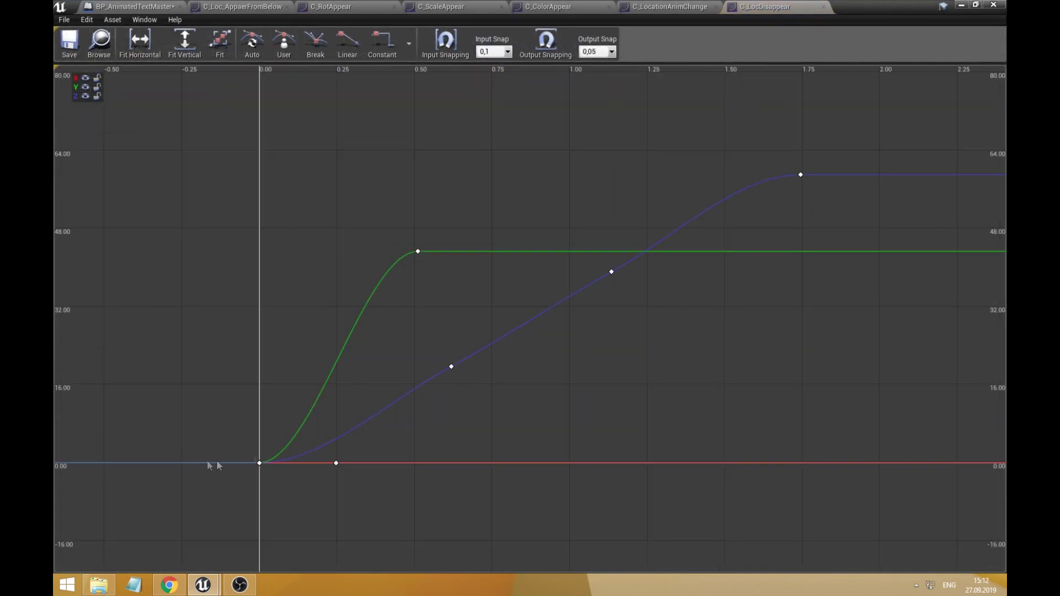
click(989, 5)
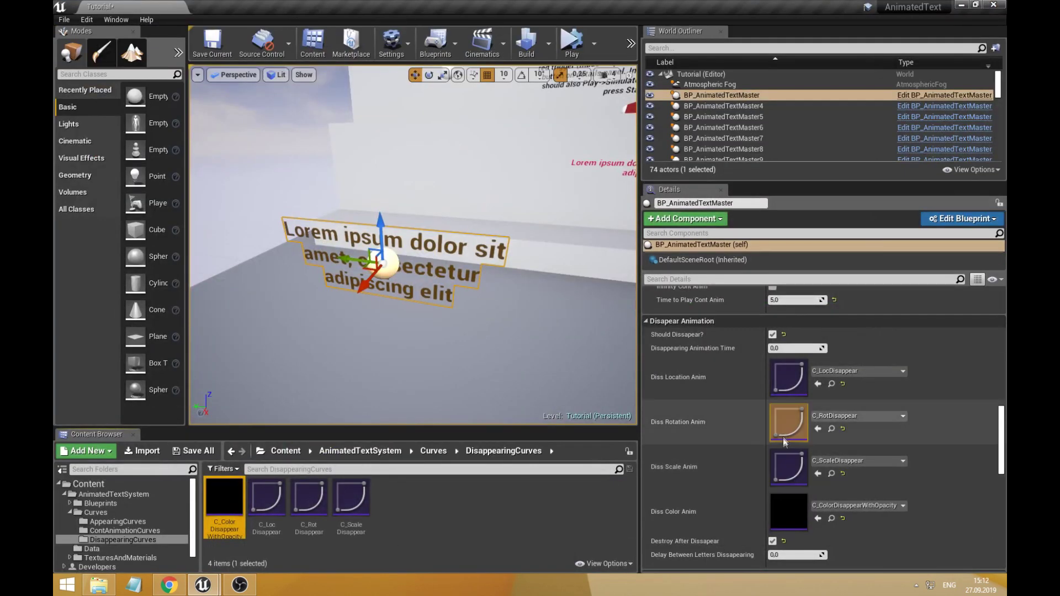
double_click(780, 421)
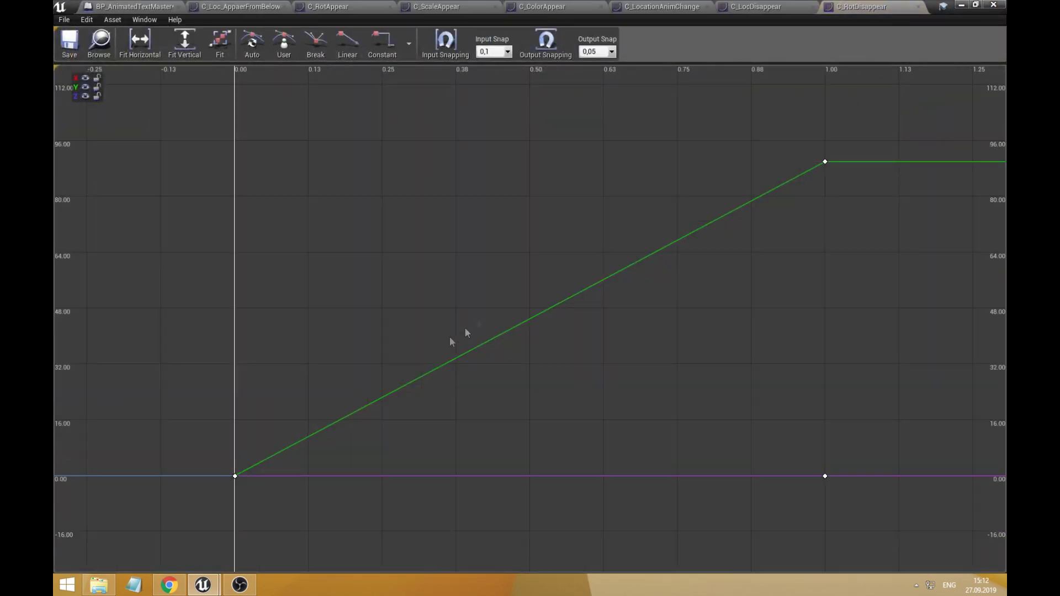
click(966, 4)
Open the C_ScaleDisappear and C_ColorDisappearWithOpacity curves in turn, examine their values over time, and return to the level
double_click(789, 467)
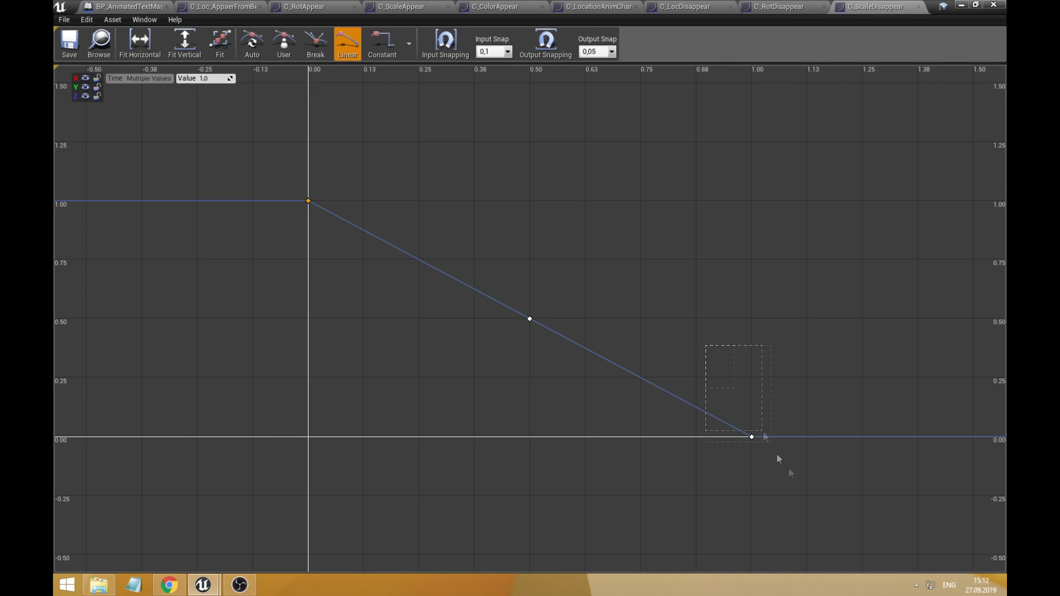
click(970, 5)
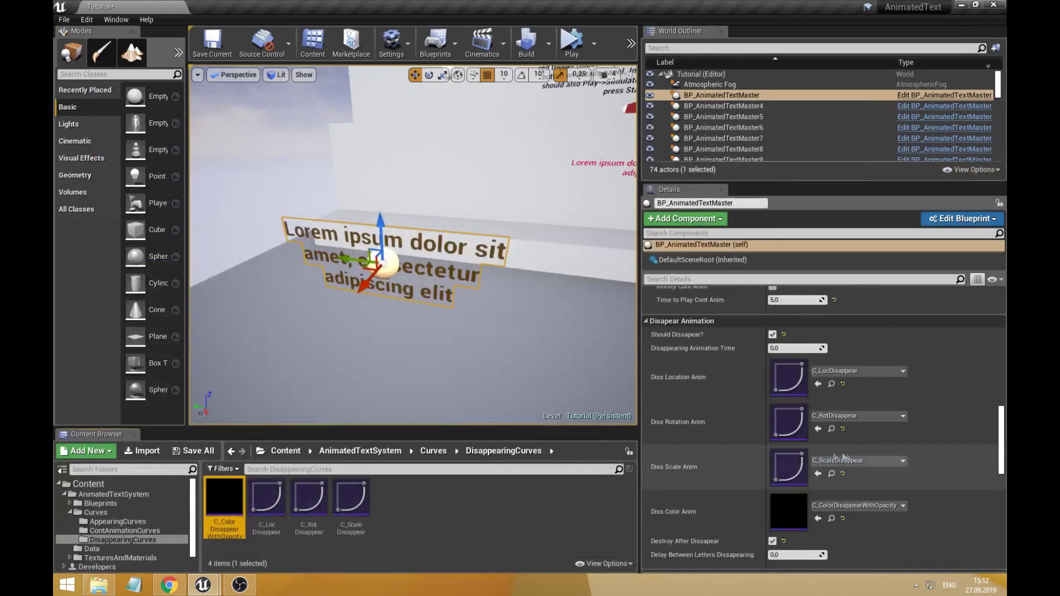
double_click(791, 513)
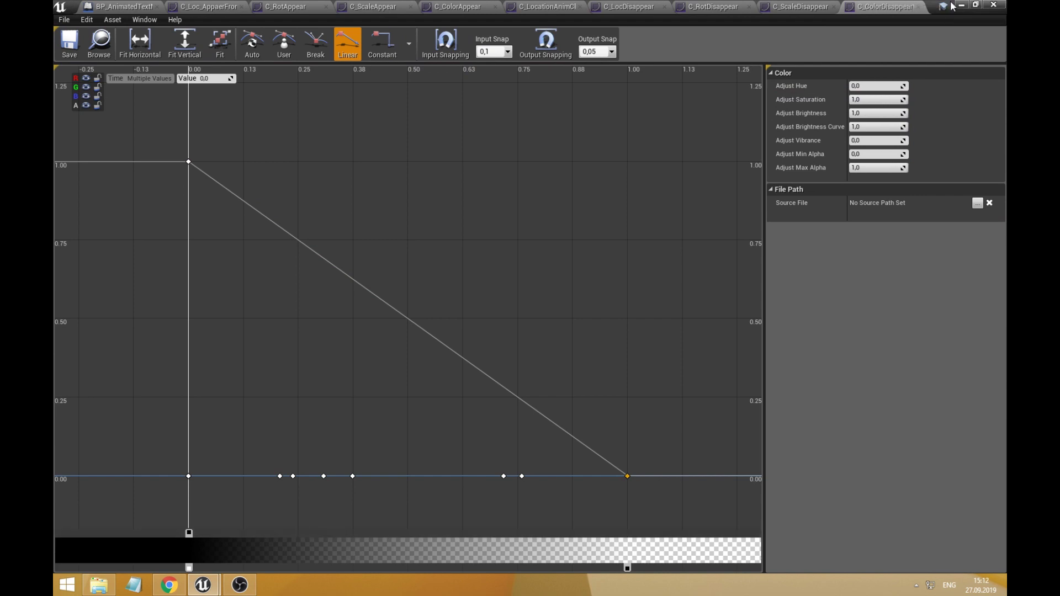
click(975, 5)
click(837, 26)
click(962, 4)
Set Disappearing Animation Time to 1.0 and simulate the level to preview the disappearing letters, stopping it when done
click(783, 348)
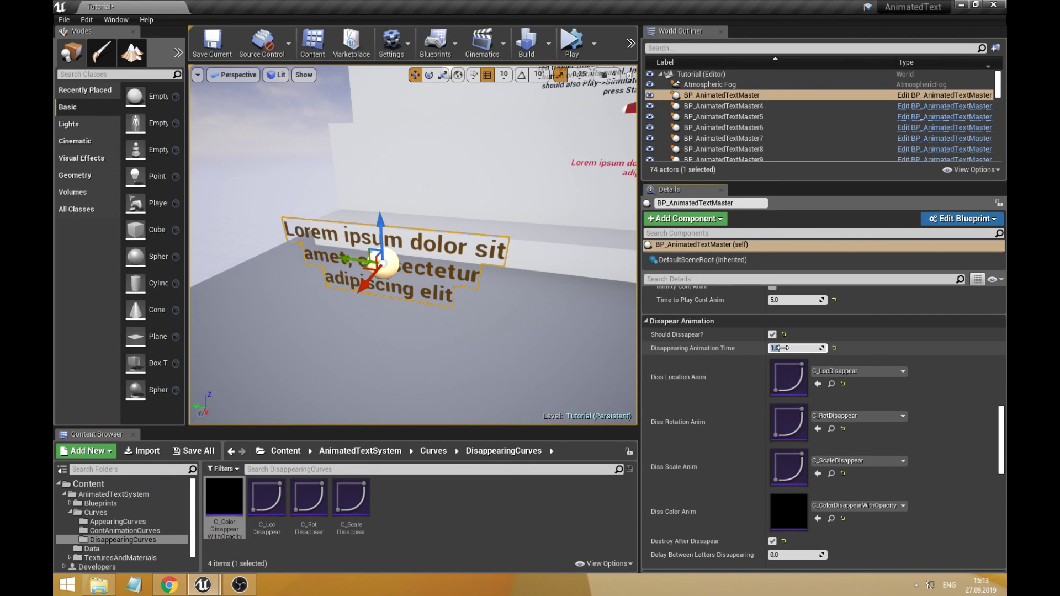
scroll(740, 443, down, 5)
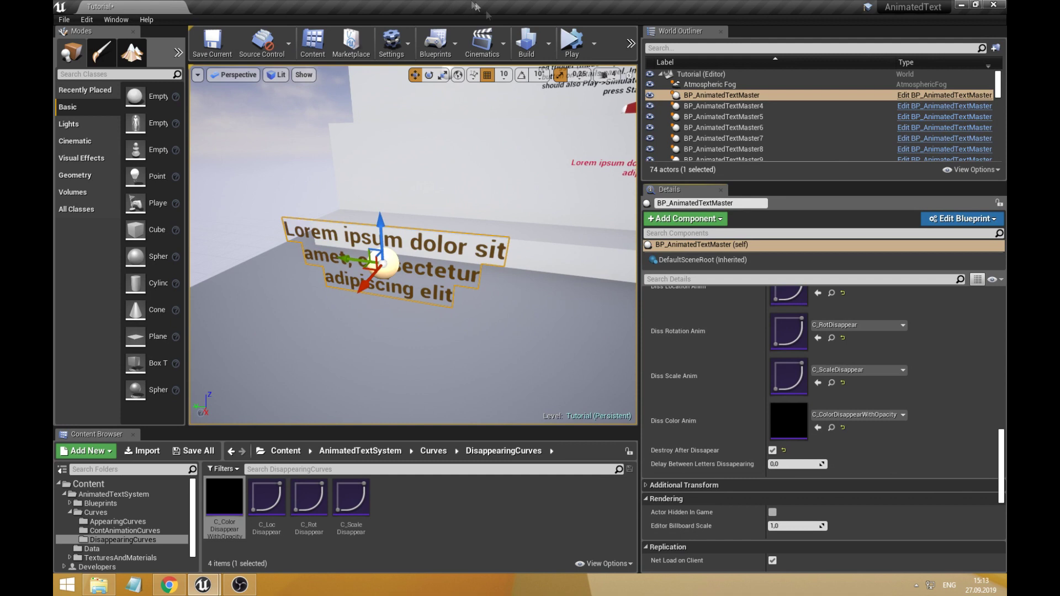
click(569, 44)
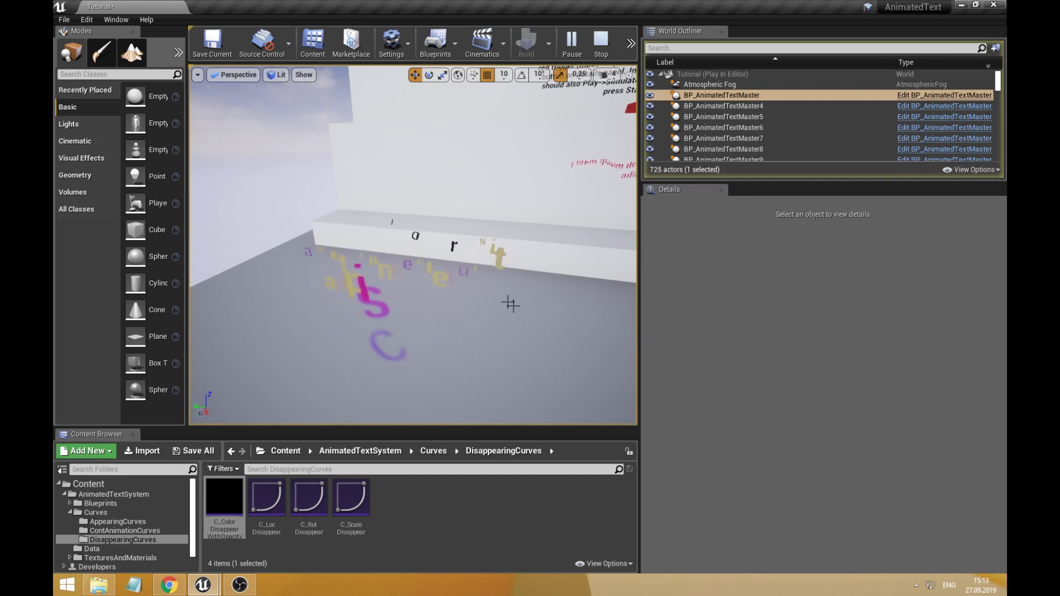
key(Escape)
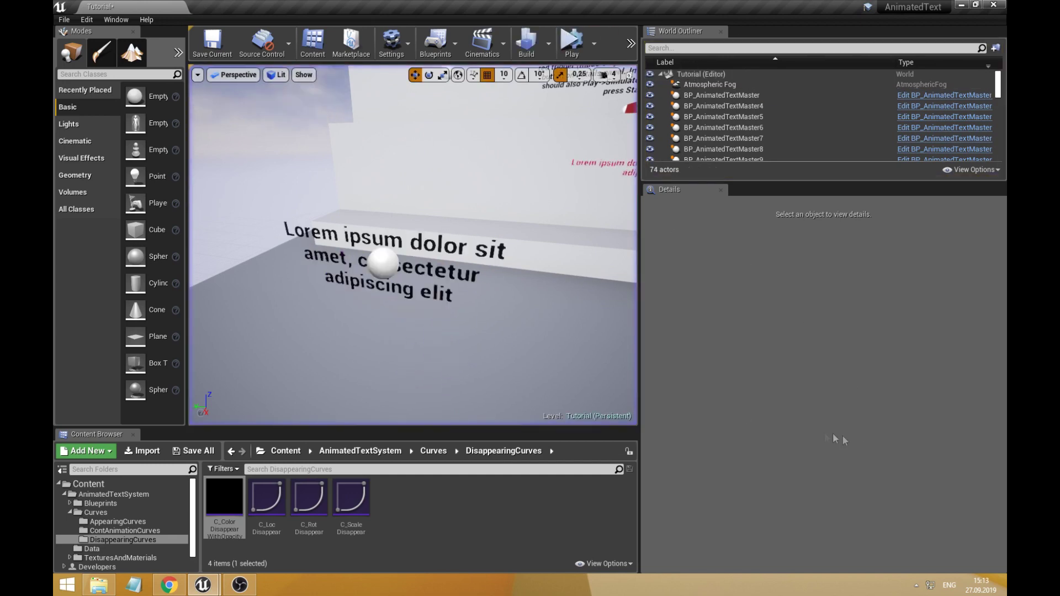
Reselect the text actor, collapse Disapear Animation and enable Play Cont Anim After All Text Appears in the TransitionSettings
click(398, 243)
scroll(790, 427, up, 5)
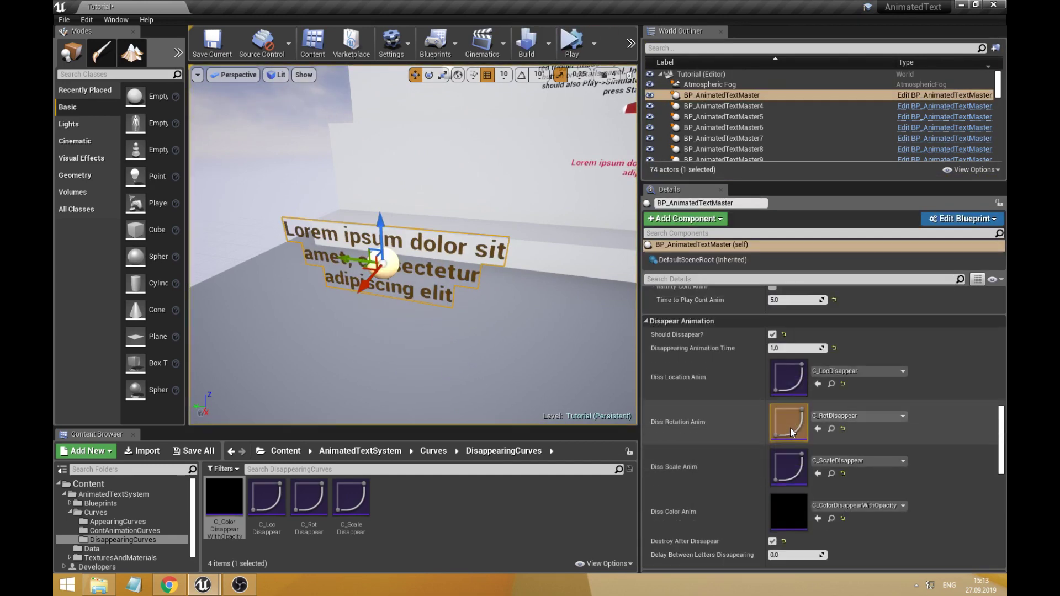
click(646, 430)
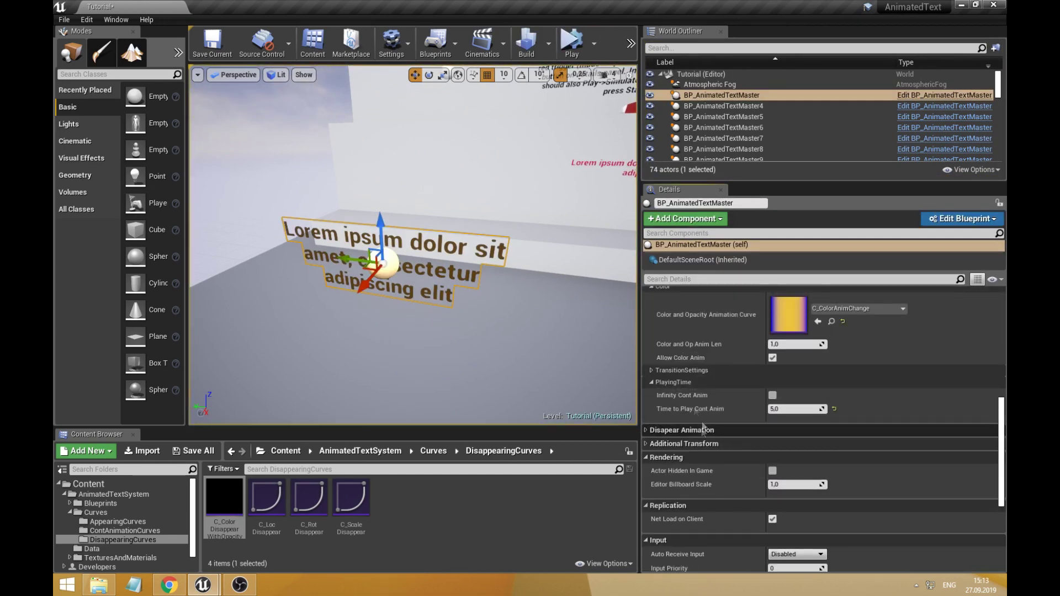
click(652, 370)
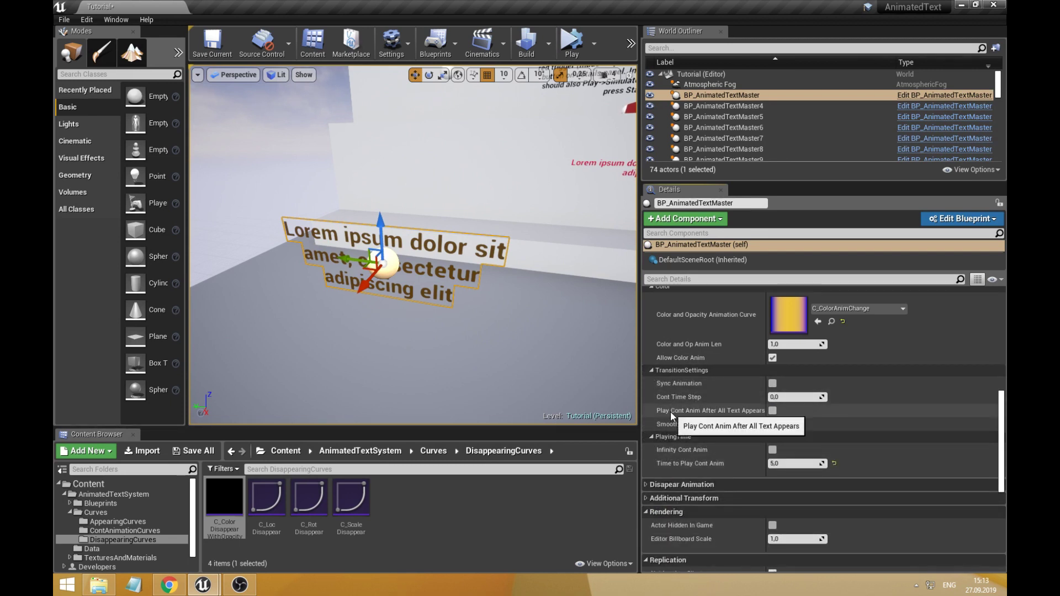
click(772, 412)
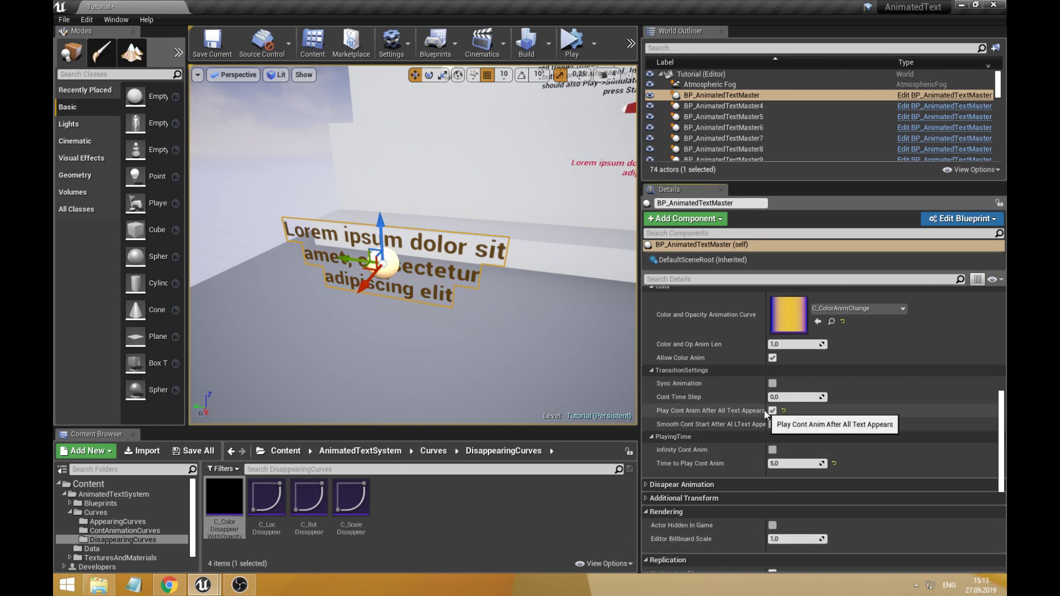
Shorten the actor's text to "Lorem ipsum" and simulate the level to preview the full animation, stopping it when done
scroll(764, 410, up, 10)
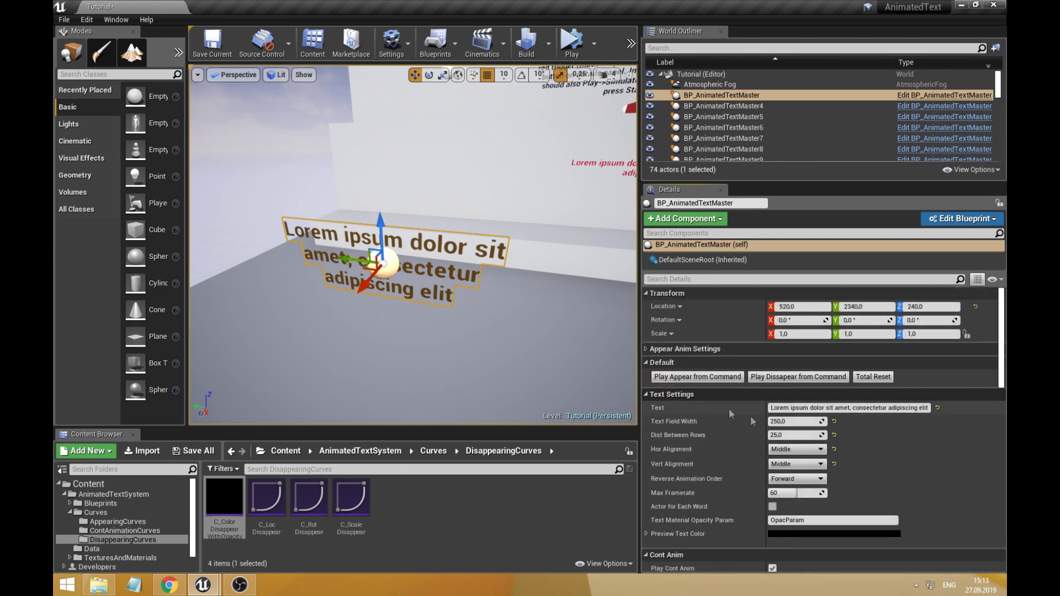
drag(895, 409, 929, 408)
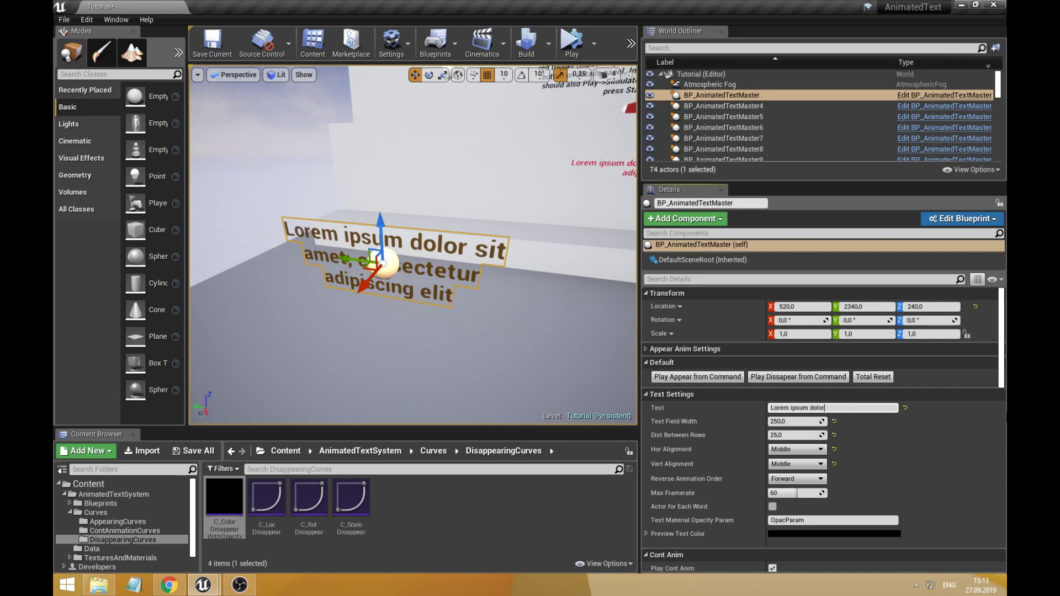
key(Return)
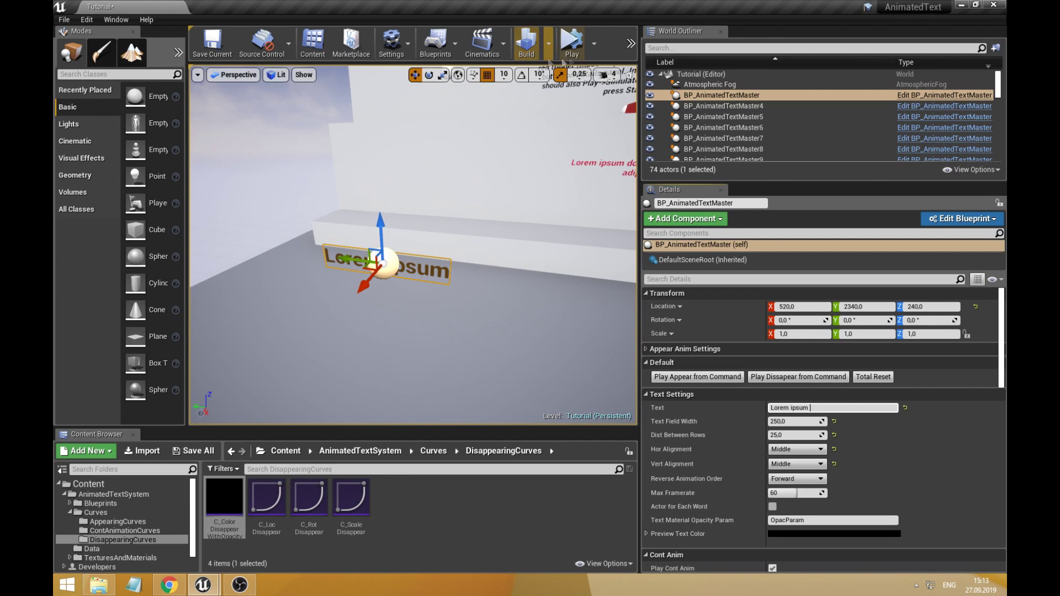
click(572, 43)
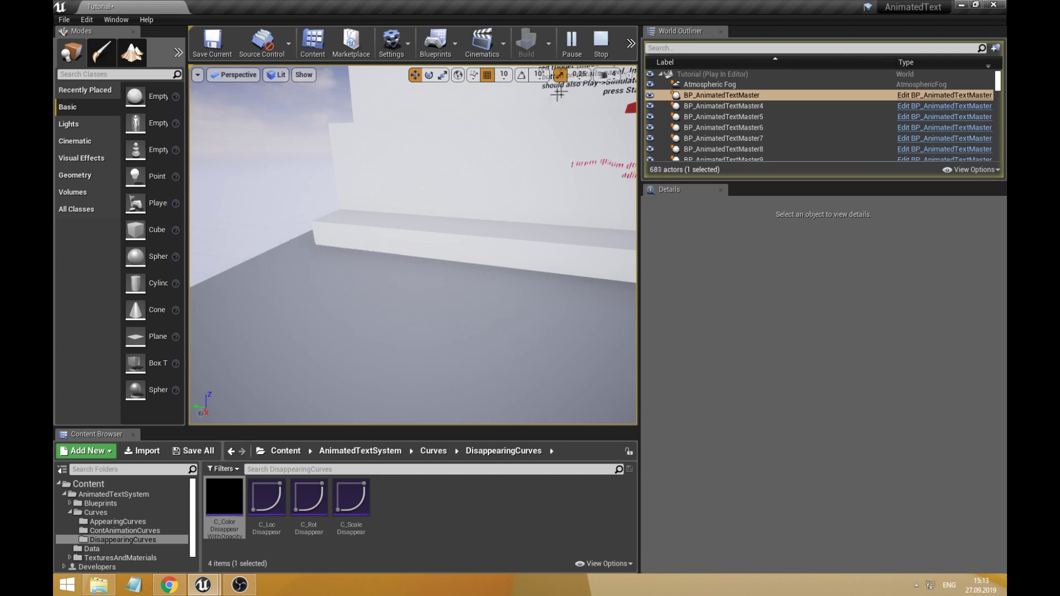
click(599, 39)
Enable Smooth Cont Start After Al LText Appears in the TransitionSettings and preview the text animation in a simulation
scroll(834, 384, down, 10)
scroll(783, 430, down, 5)
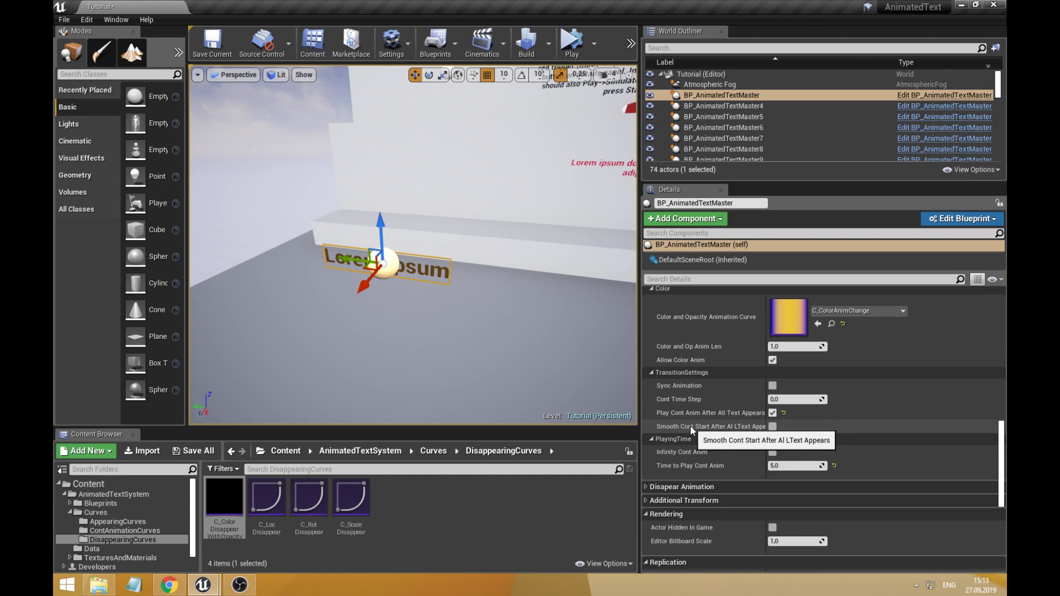
click(772, 427)
click(572, 43)
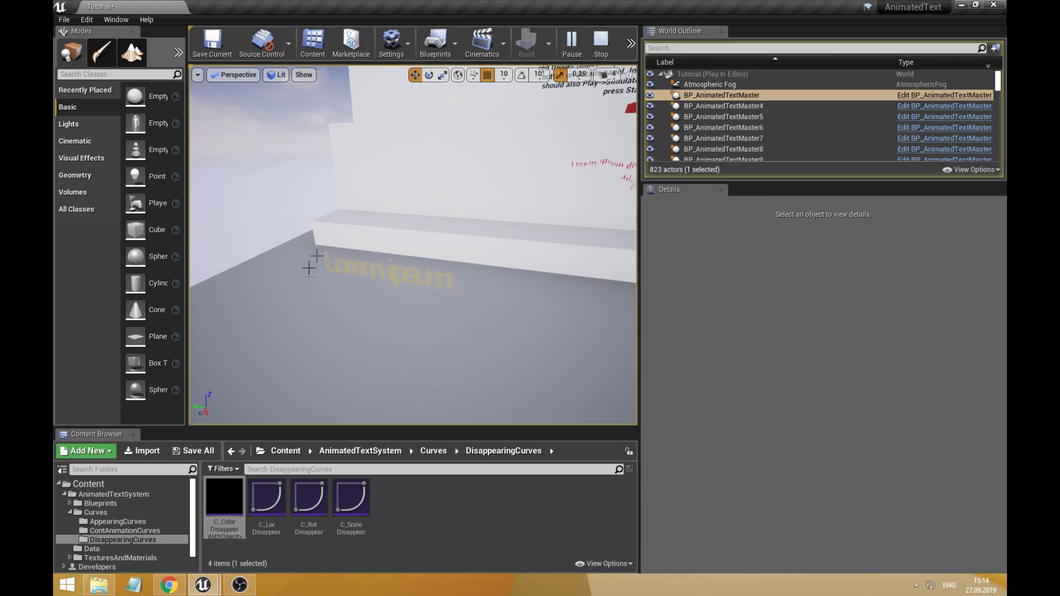
click(601, 43)
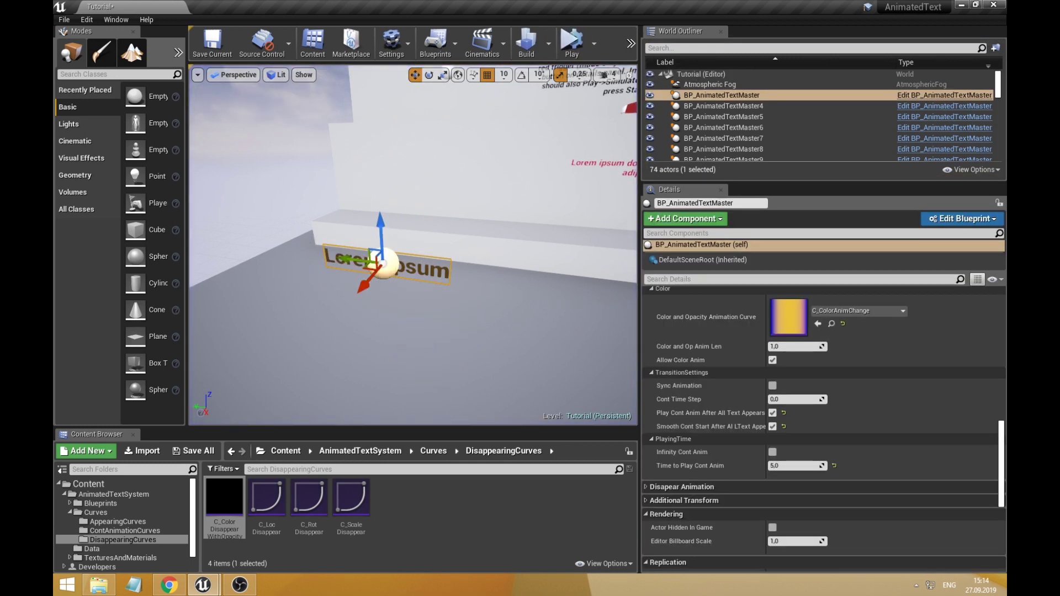
Set Cont Time Step to 0.5 in the TransitionSettings and simulate the level to preview the staggered letters
click(220, 206)
click(380, 275)
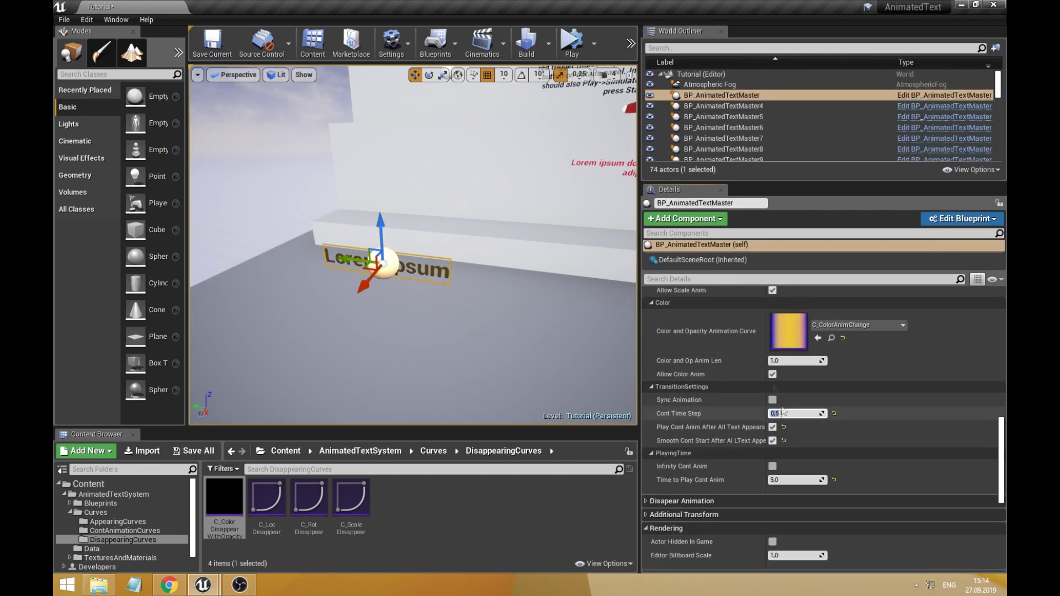
click(572, 43)
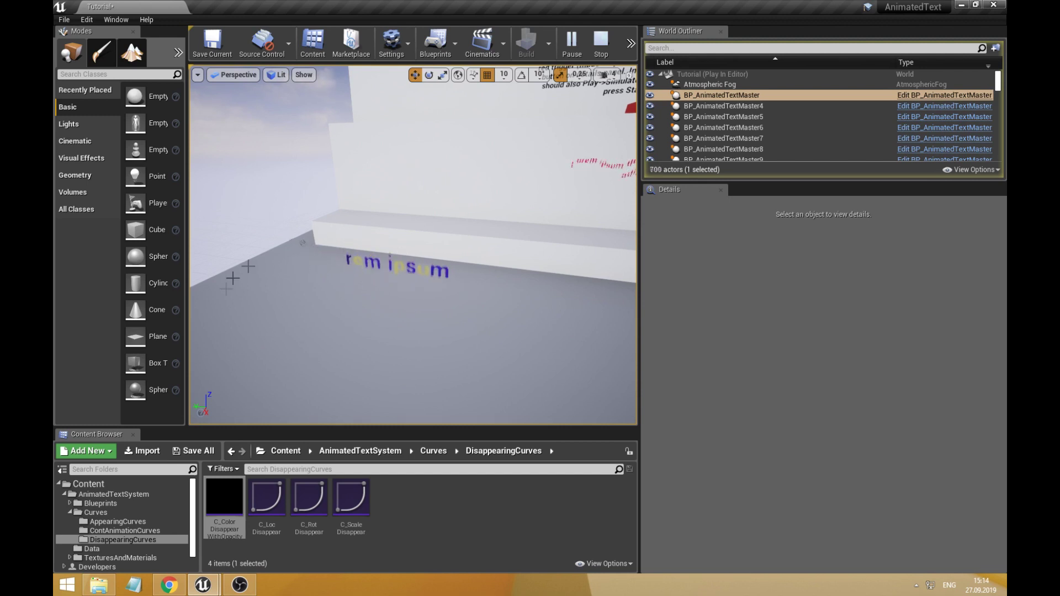
click(601, 42)
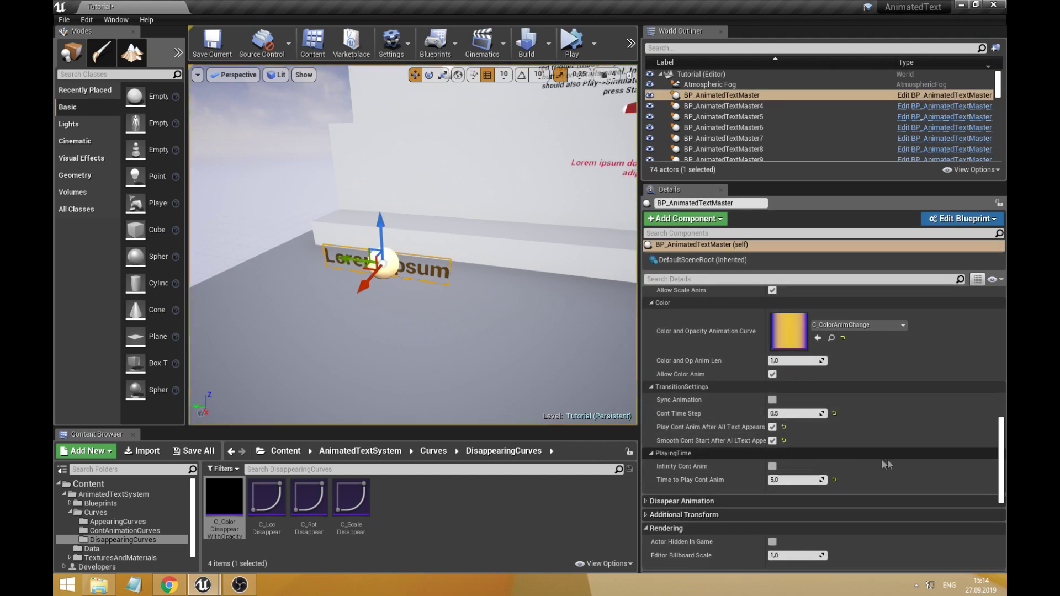
Enable Sync Animation, disable Smooth Cont Start After Al LText Appears, set Cont Time Step to 0.2, and preview the text in a simulation
click(772, 401)
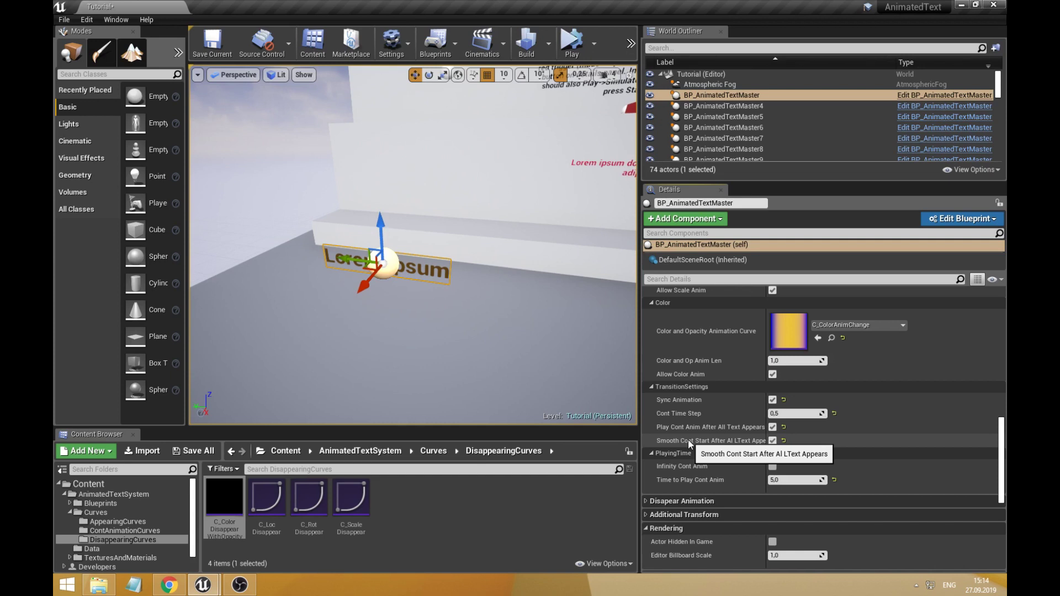
click(772, 441)
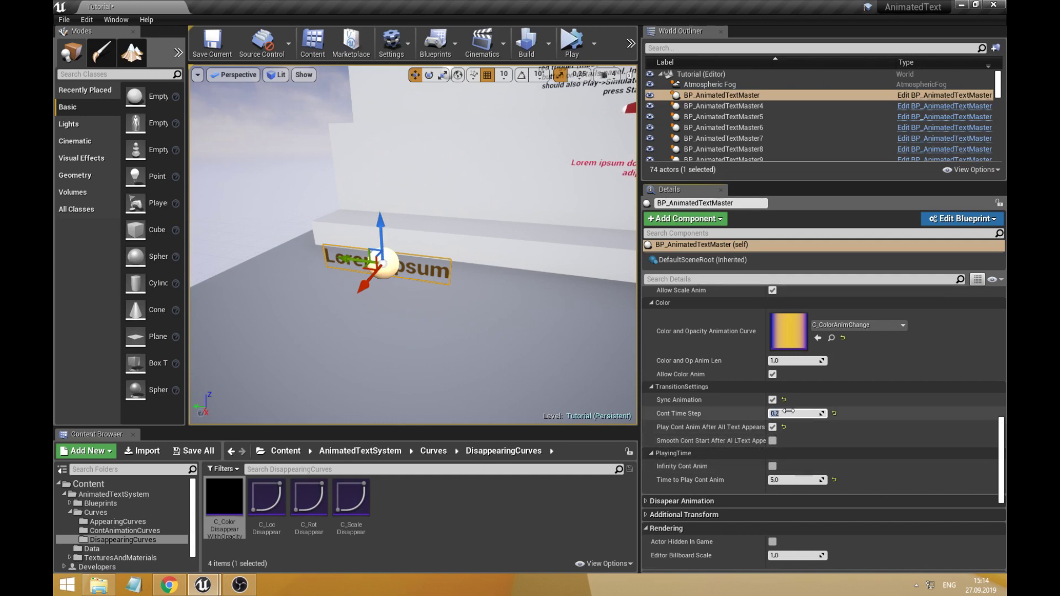
click(571, 50)
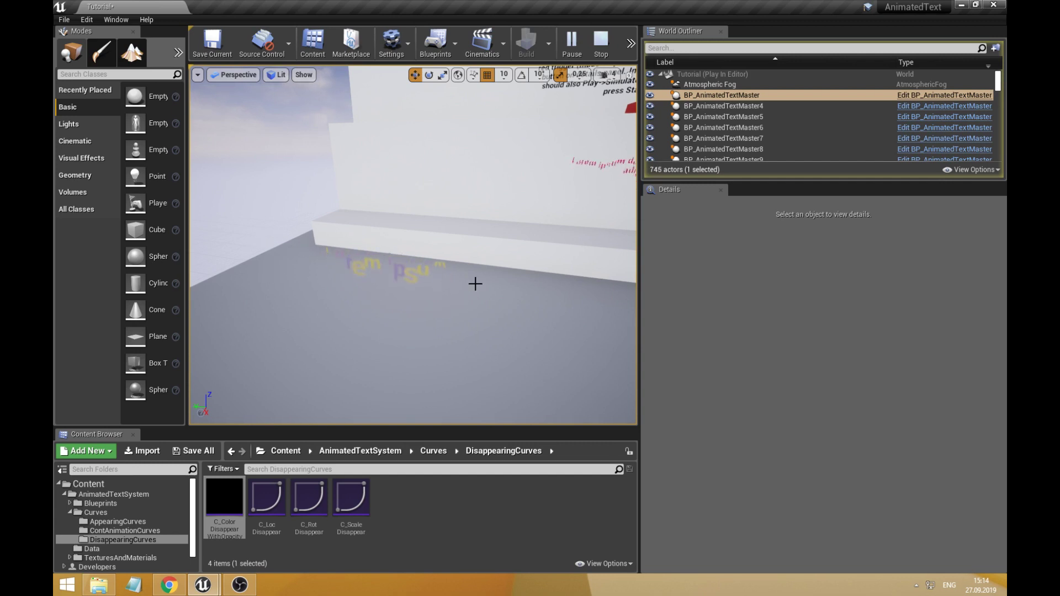
click(601, 45)
Reselect the text actor and disable Sync Animation and Play Cont Anim After All Text Appears in the TransitionSettings
click(386, 271)
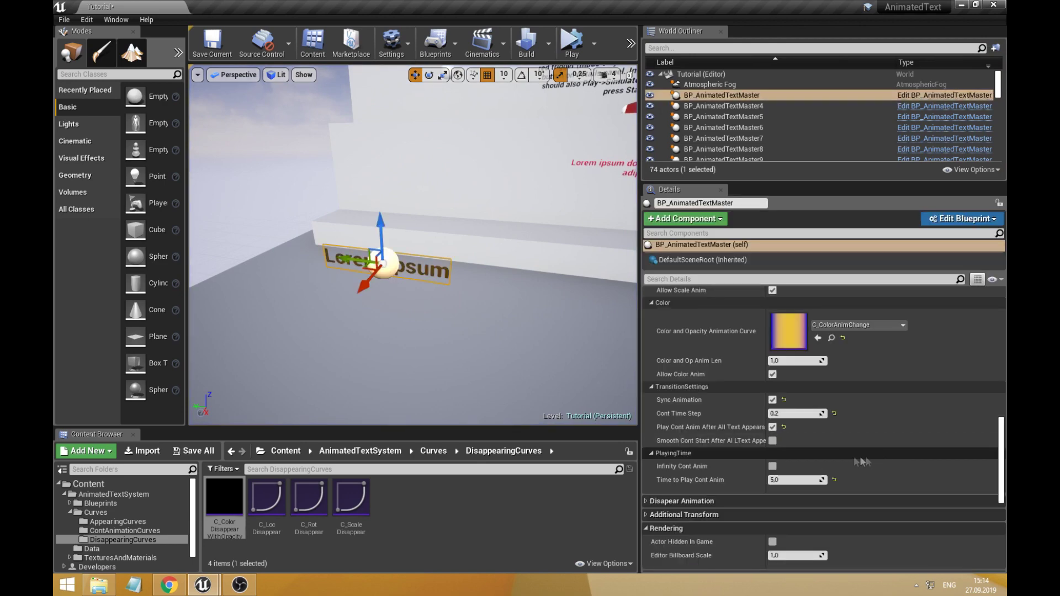
click(773, 401)
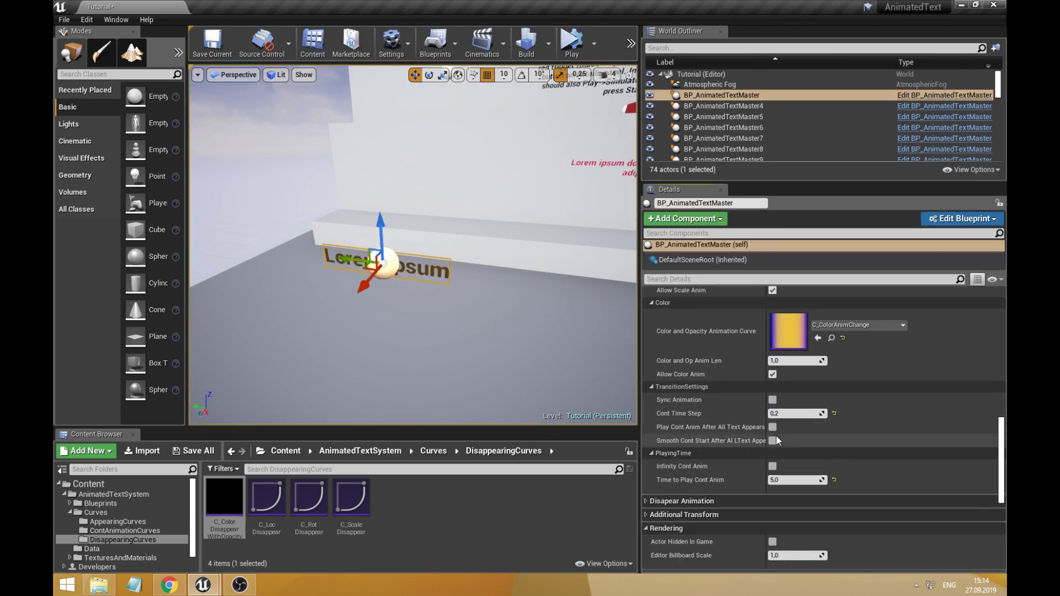
Examine the Disapear Animation settings, including Should Dissapear?, Destroy After Dissapear and Delay Between Letters Dissapearing, and collapse the section
scroll(853, 415, down, 3)
click(682, 429)
scroll(659, 485, down, 3)
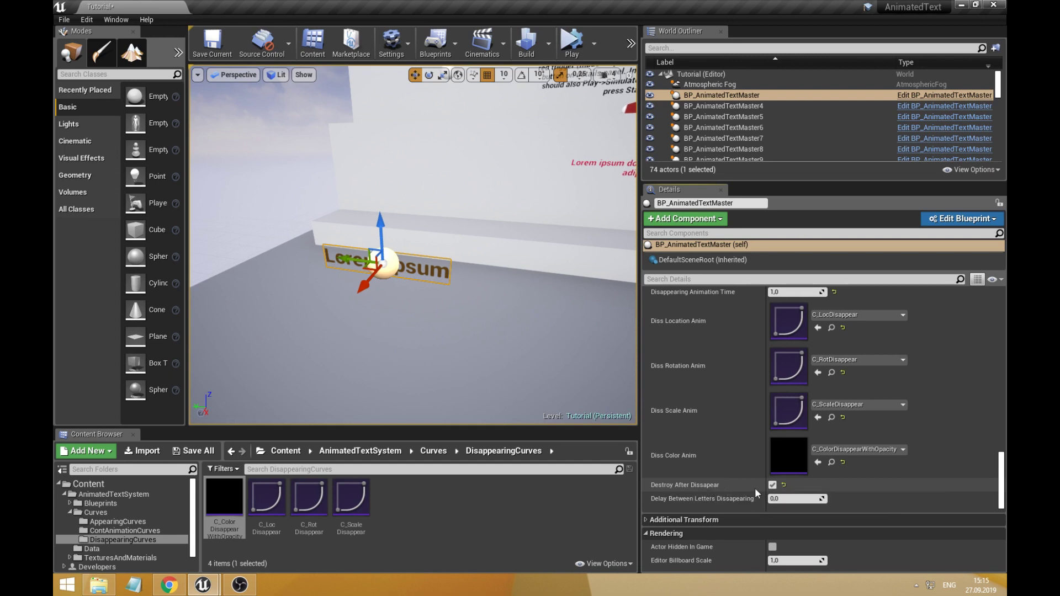
mouse_move(710, 486)
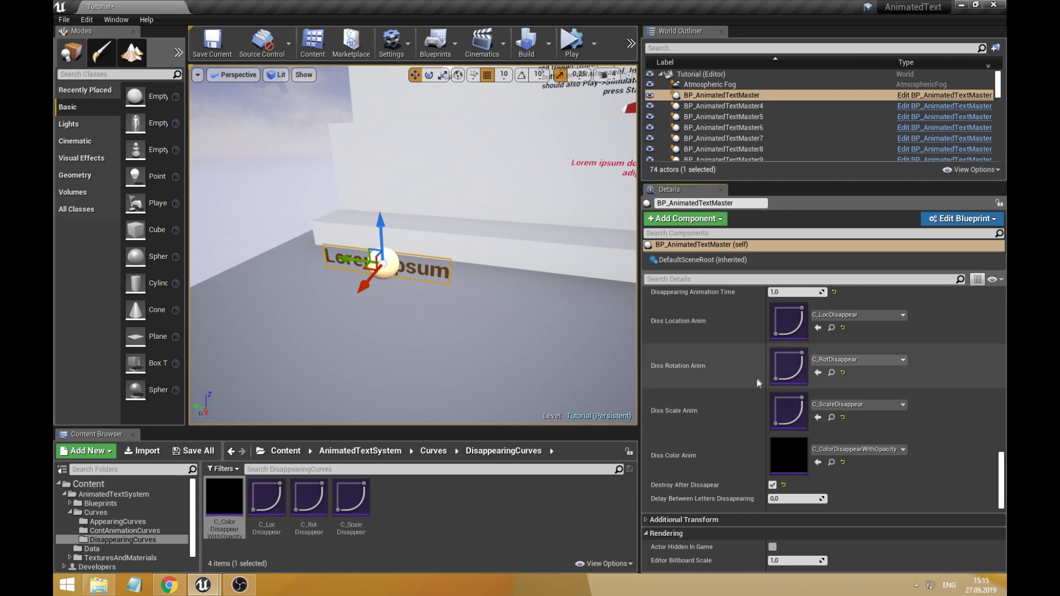
scroll(780, 472, up, 2)
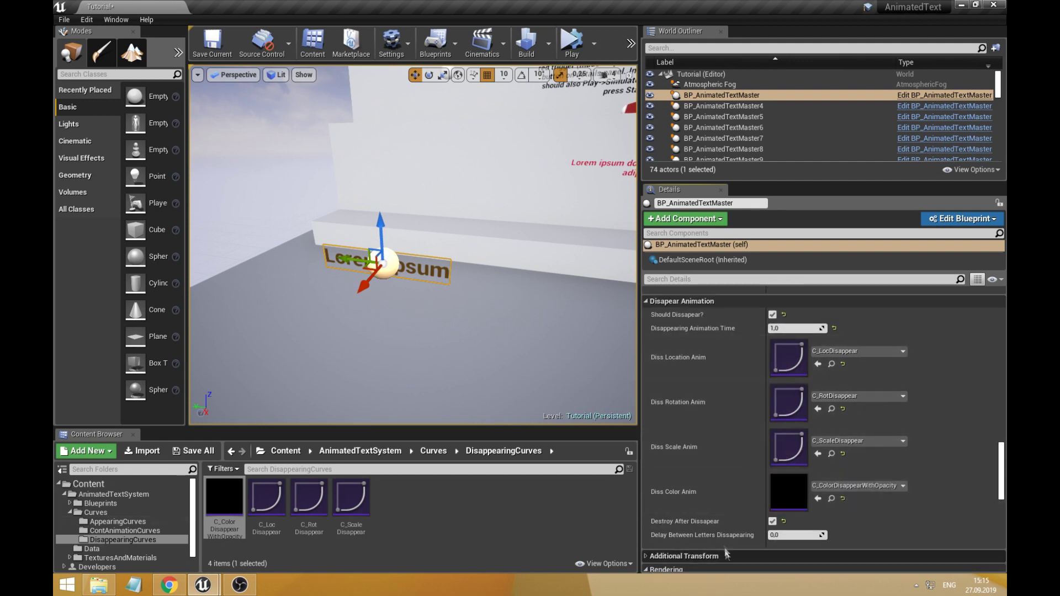
scroll(680, 484, down, 3)
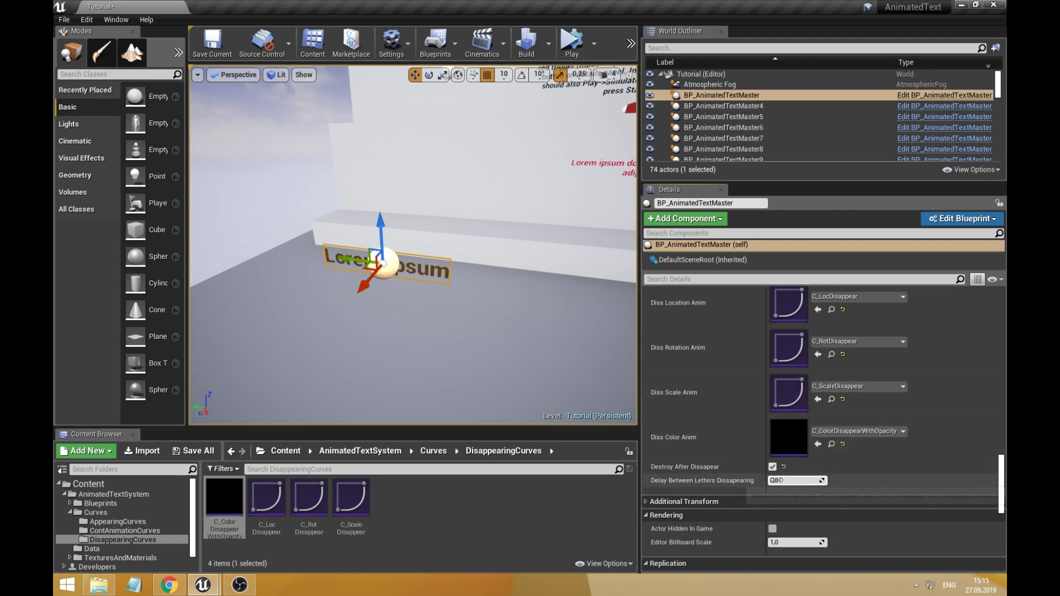
scroll(755, 353, up, 2)
scroll(780, 505, down, 2)
click(790, 481)
scroll(837, 337, up, 2)
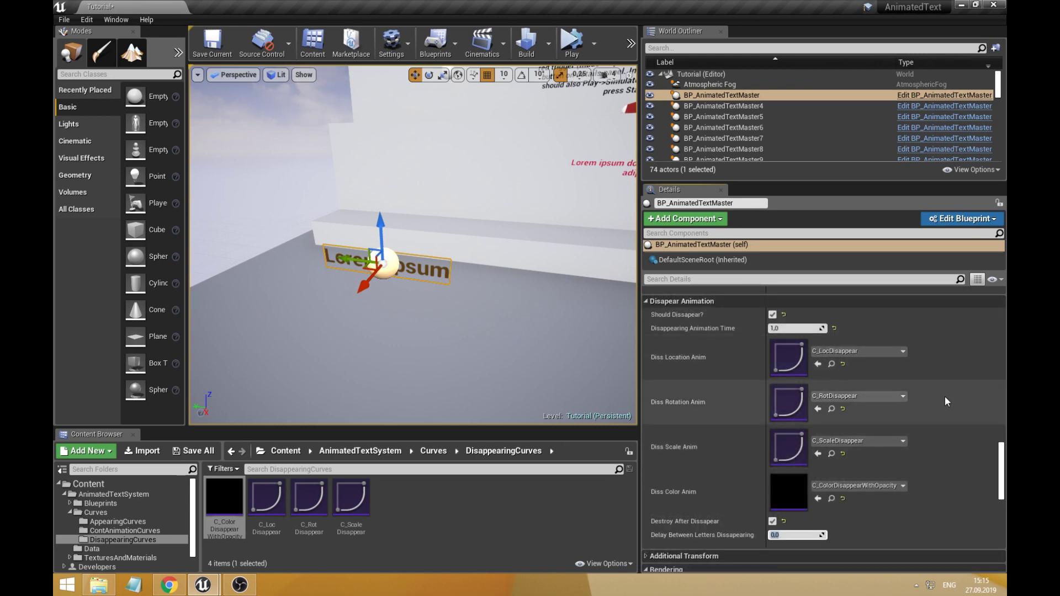
scroll(945, 397, up, 3)
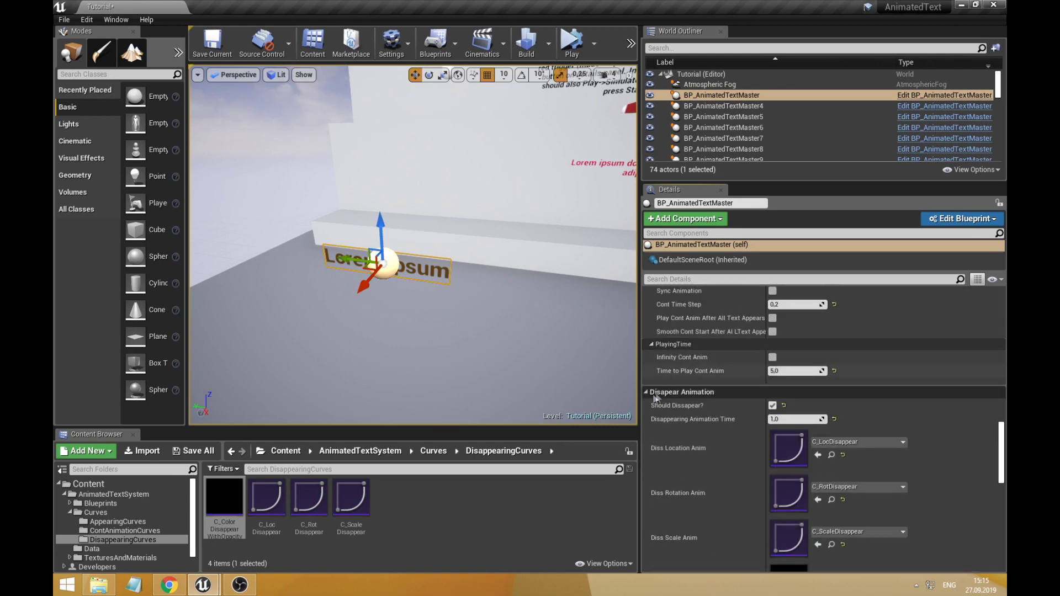
click(772, 406)
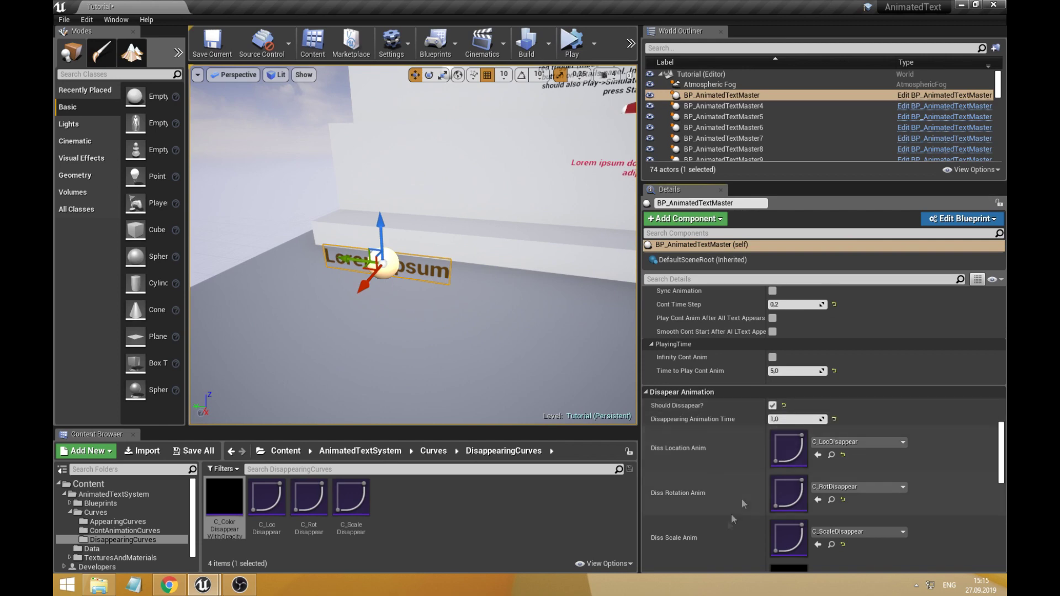
click(683, 393)
Expand Additional Transform and set Additional Loc From X to -10 and Additional Loc To X to 10
scroll(684, 393, down, 3)
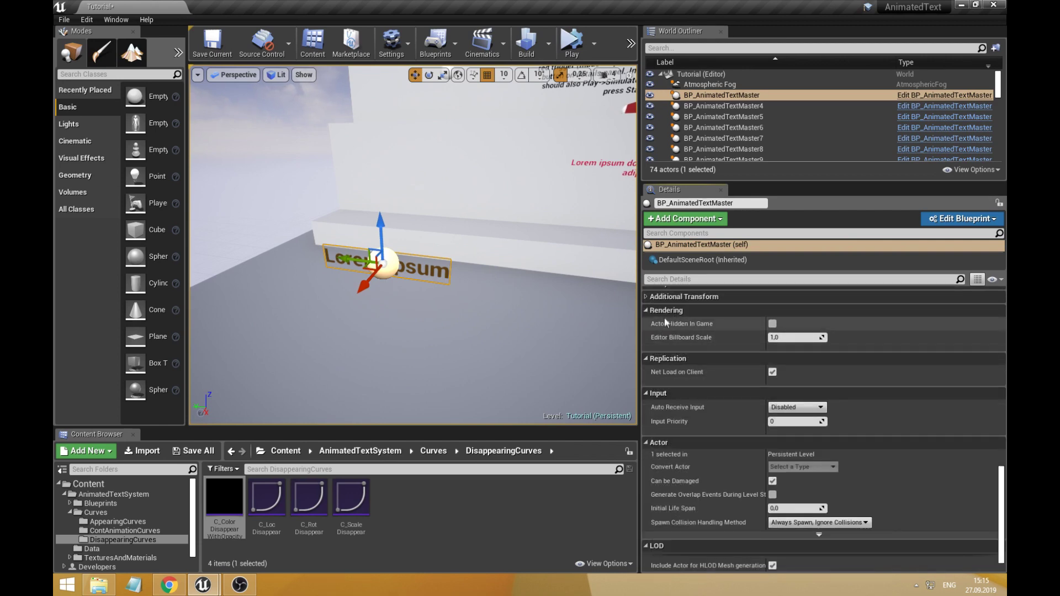
click(673, 297)
scroll(762, 406, up, 3)
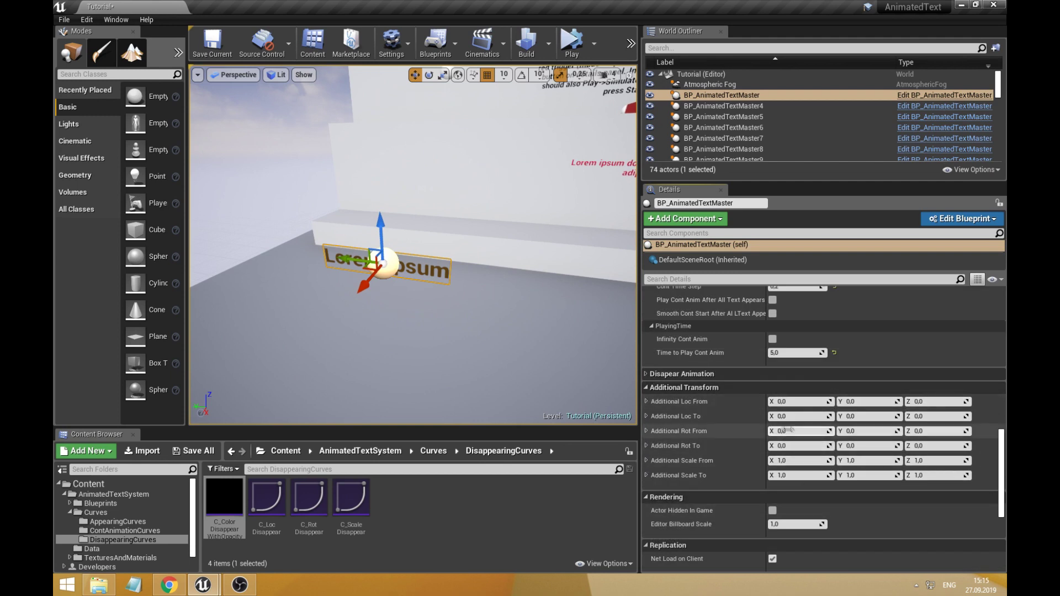
click(798, 403)
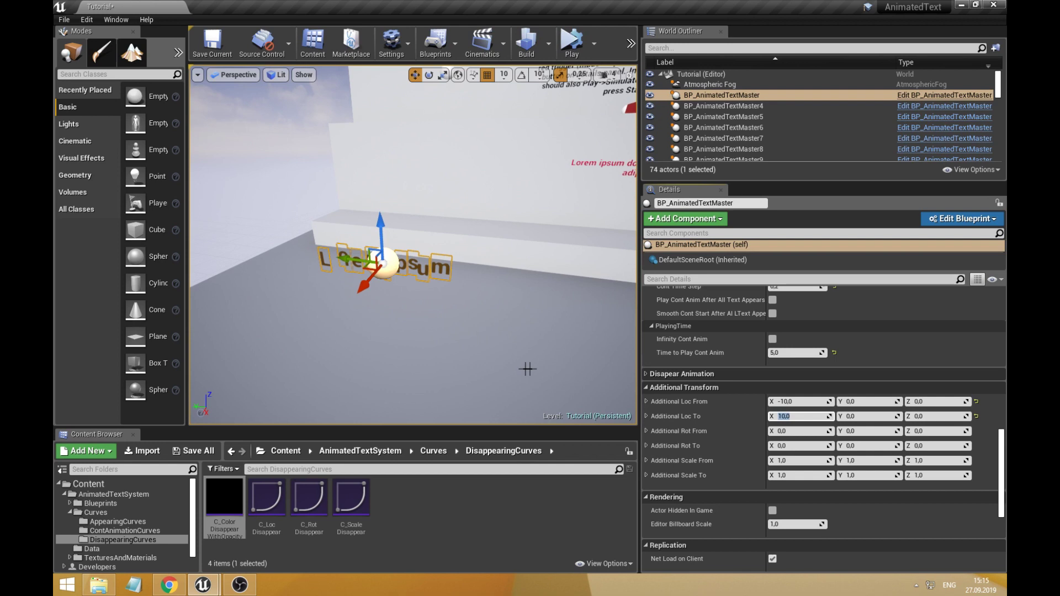
key(Return)
Set Additional Loc From Z to -10 and Additional Loc To Z to 10, and move the text actor vertically to preview the offsets
click(939, 405)
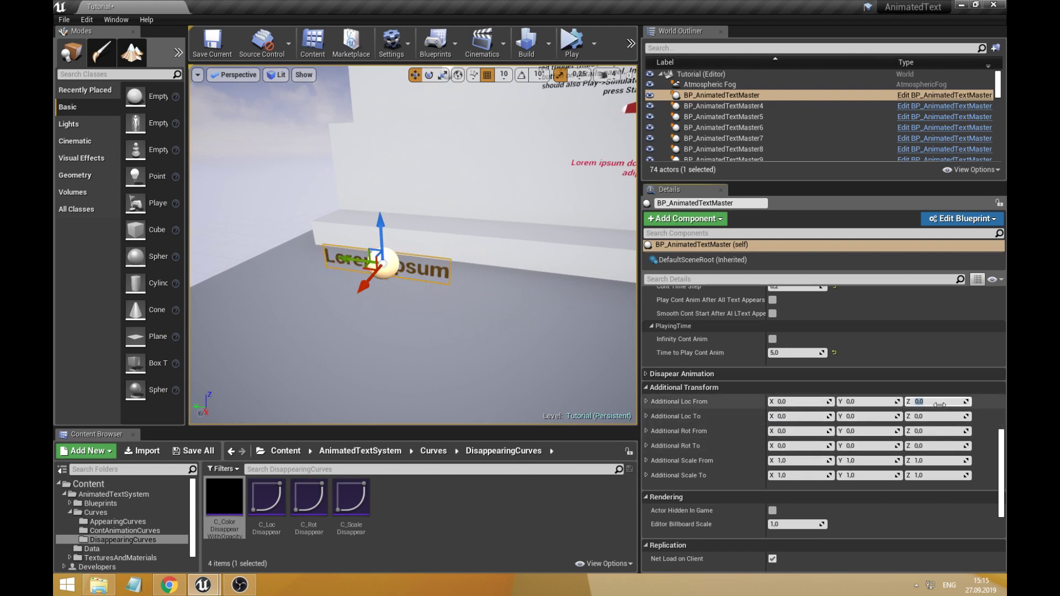
click(931, 416)
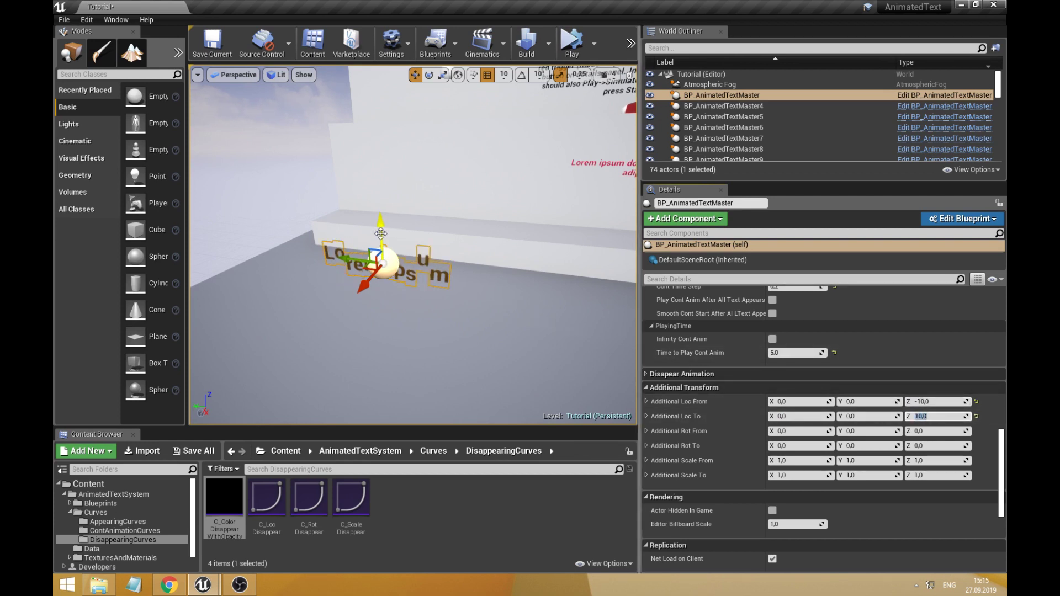
drag(377, 224, 376, 156)
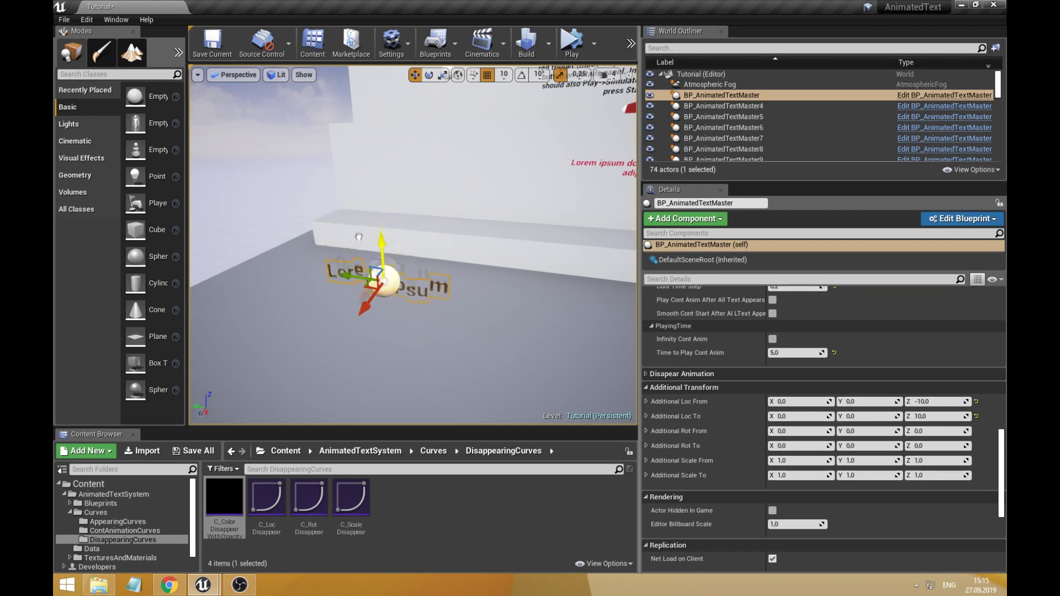
Set both Additional Rot From X and Additional Rot To X to -10
click(786, 431)
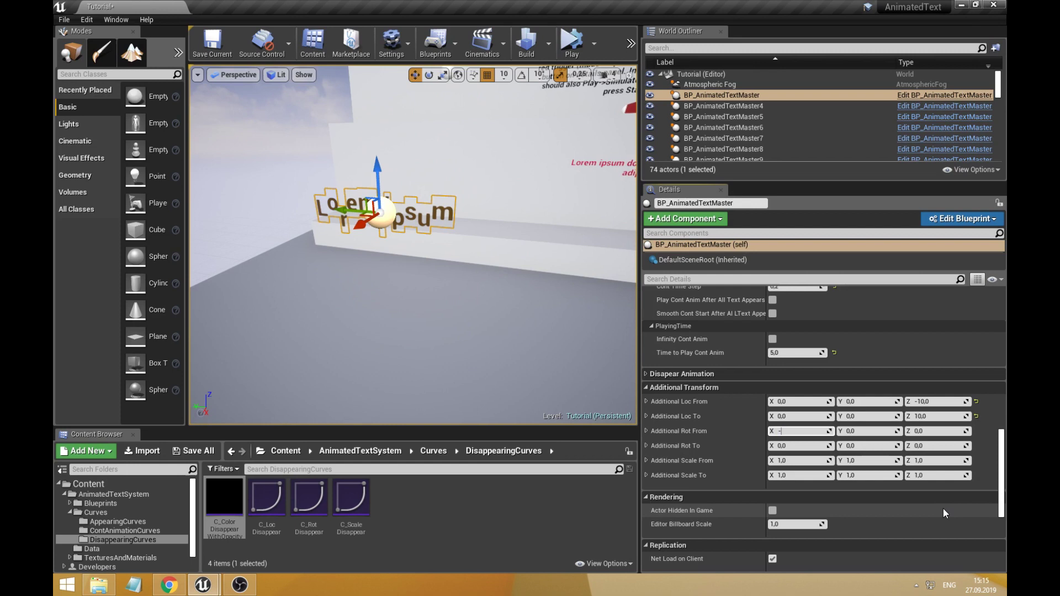
click(790, 445)
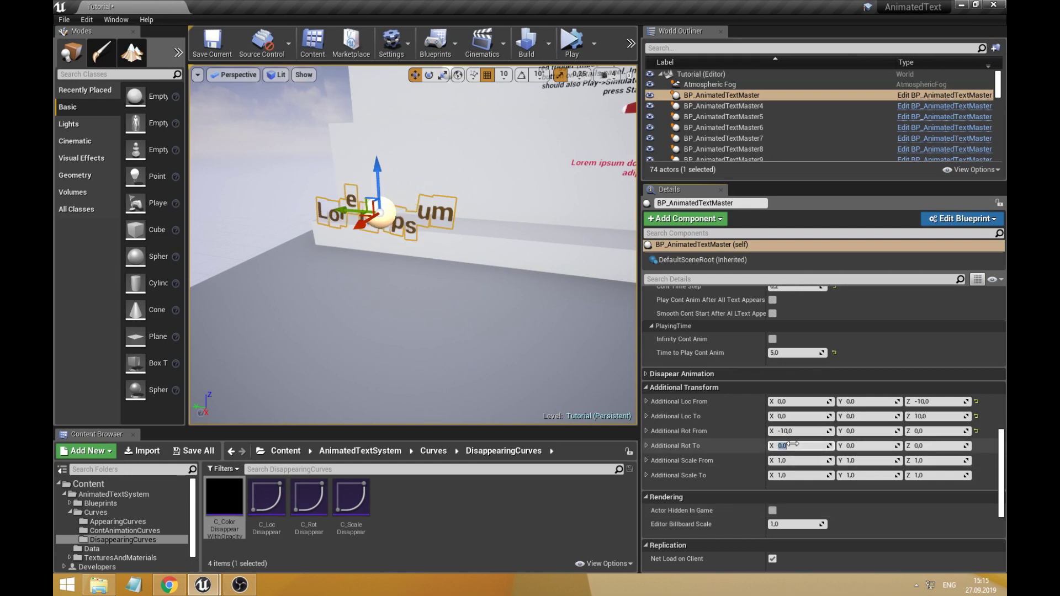
key(Return)
Frame the text actor from the front and move it up and down to preview the random letter offsets and rotation
mouse_move(376, 264)
right_down()
mouse_move(685, 332)
mouse_move(376, 264)
right_up()
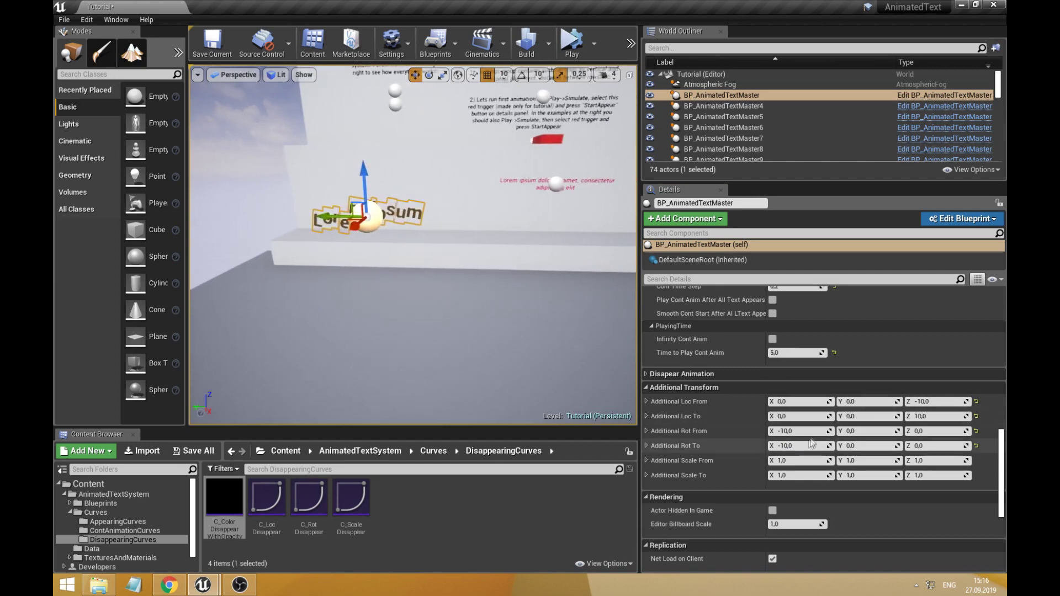
right_drag(379, 177, 354, 182)
scroll(413, 244, up, 10)
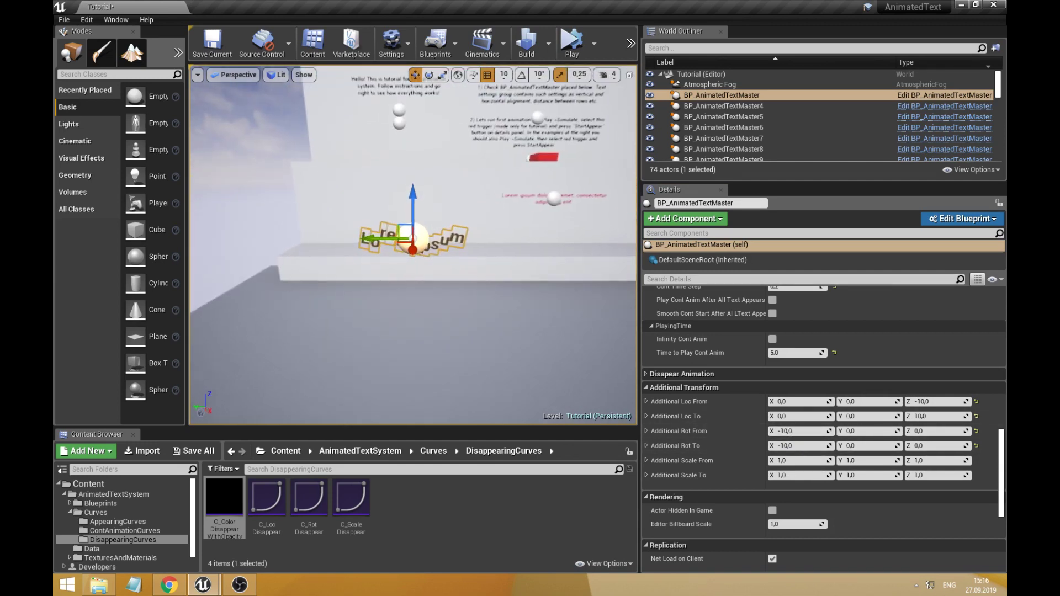
key(f)
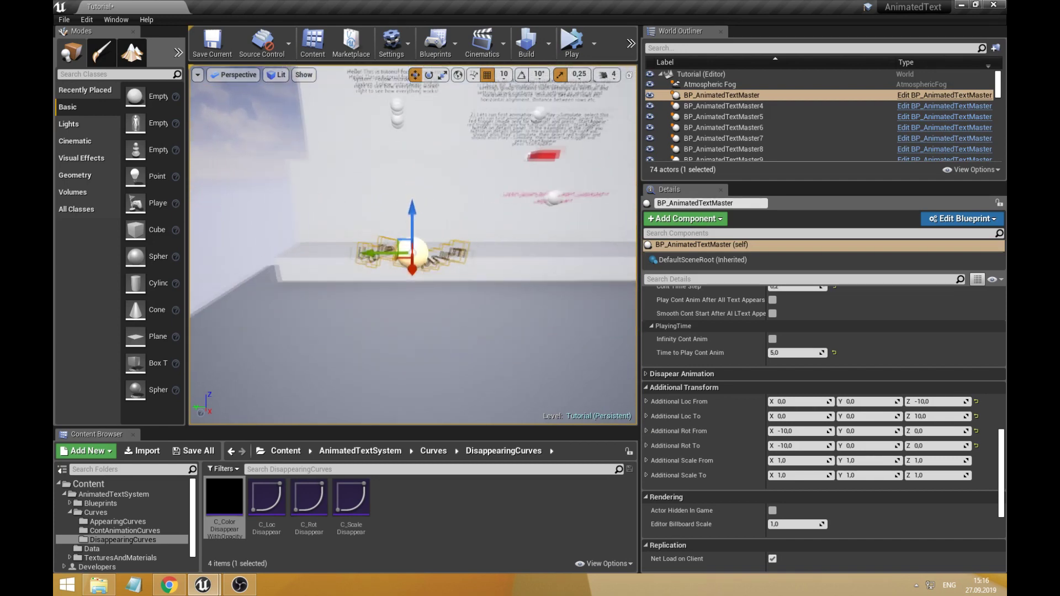
scroll(393, 214, up, 3)
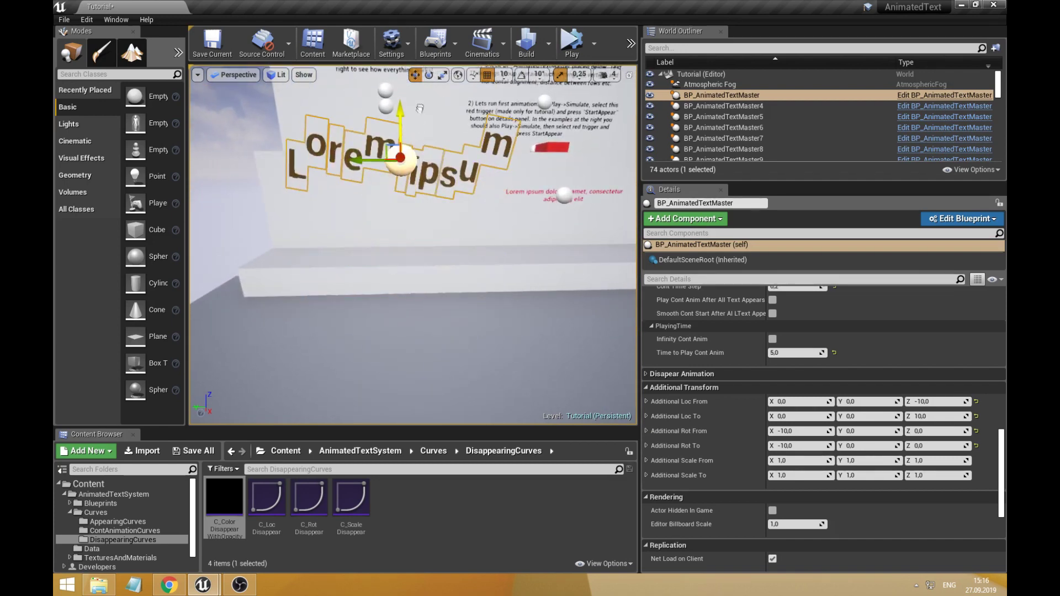
drag(395, 258, 411, 217)
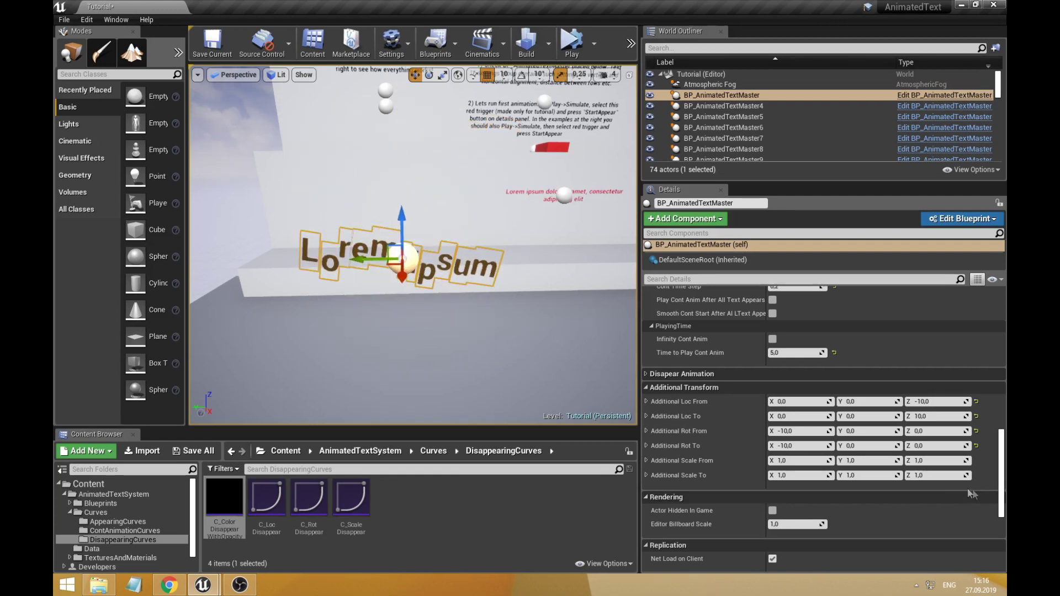
Set Additional Scale To Z to 5, nudge the text actor downward, and simulate the level to preview the animation, stopping it when done
click(934, 476)
mouse_move(404, 227)
mouse_down()
mouse_move(404, 165)
mouse_move(404, 241)
mouse_up()
click(570, 43)
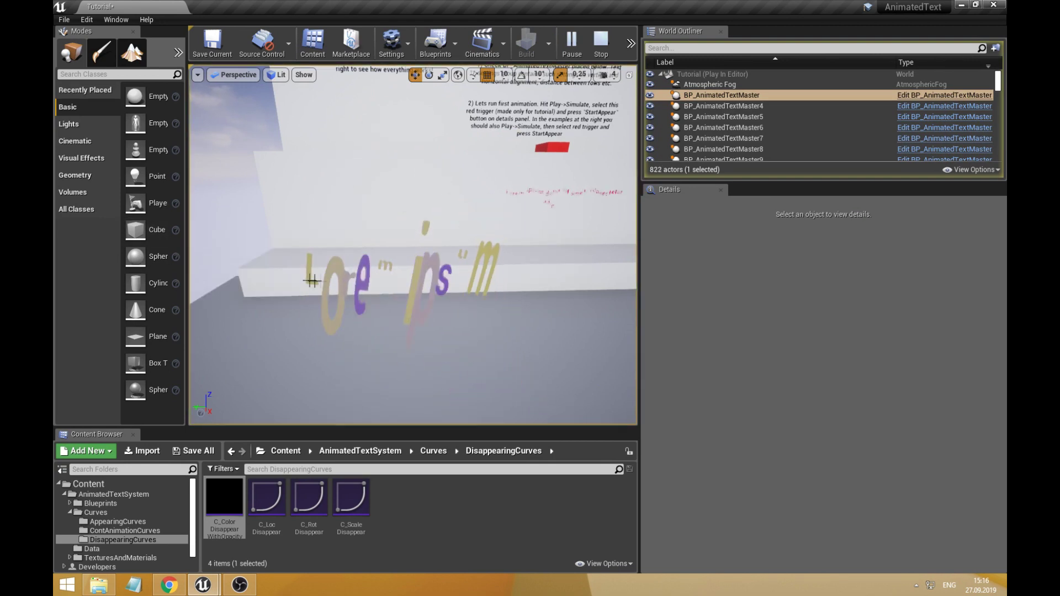
click(597, 55)
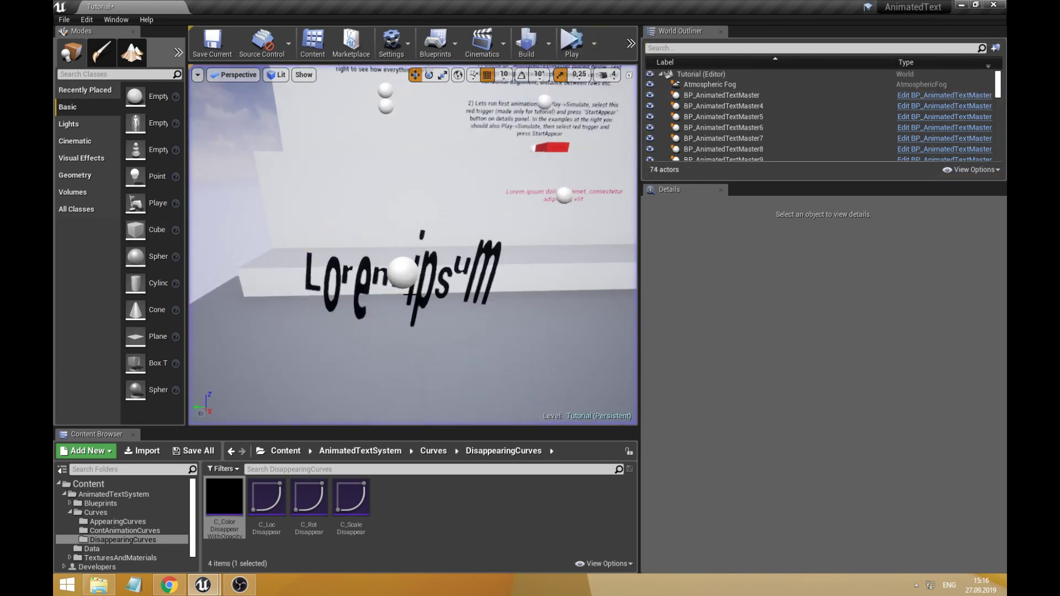
Reset the text actor's Additional Loc From, Loc To, Rot From, Rot To and Scale To values to their defaults
click(976, 402)
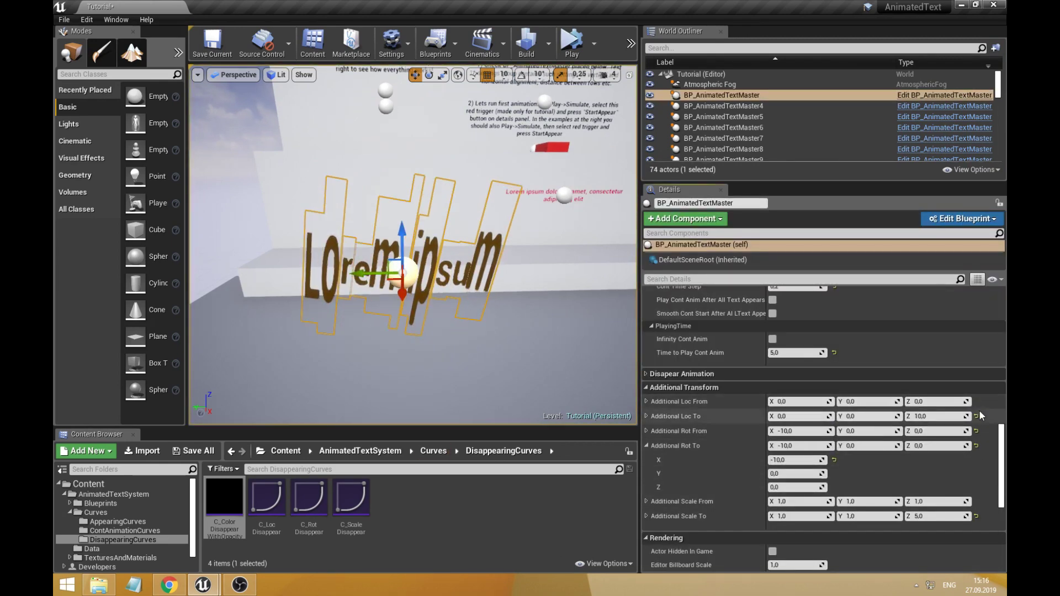
click(976, 417)
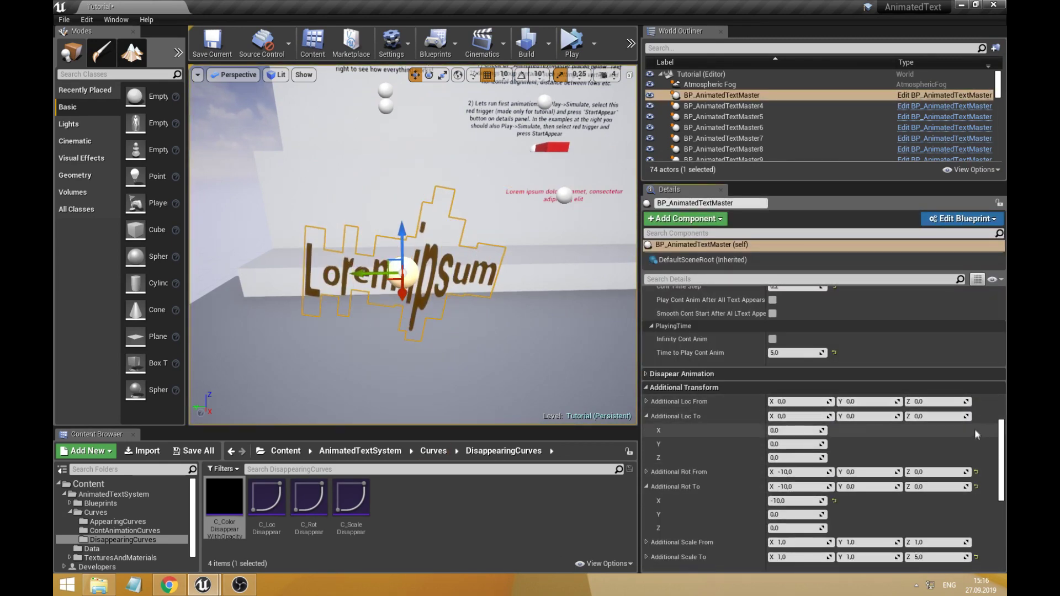
click(976, 471)
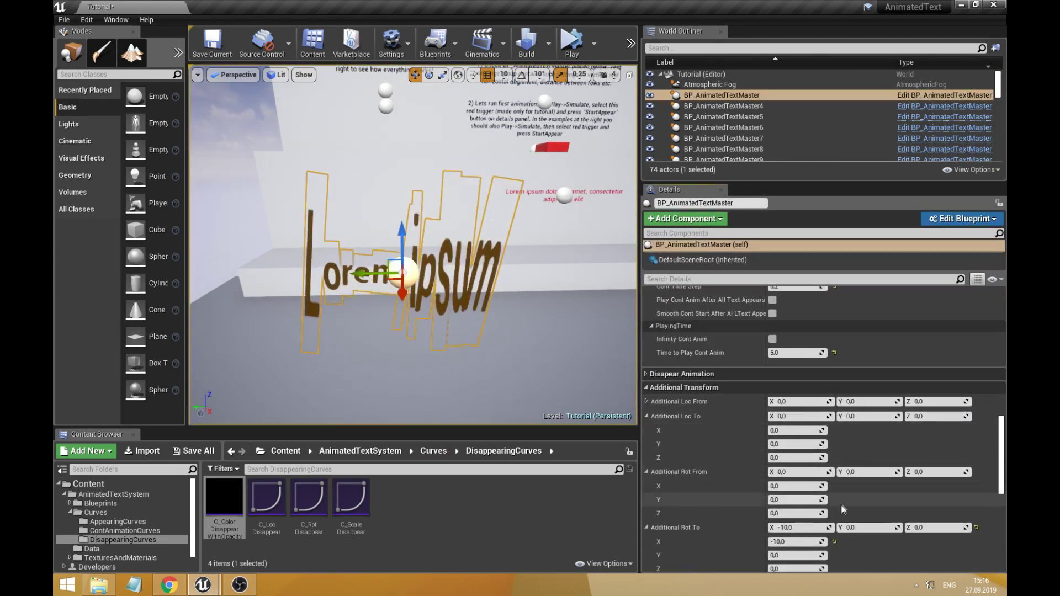
click(976, 527)
scroll(929, 481, down, 2)
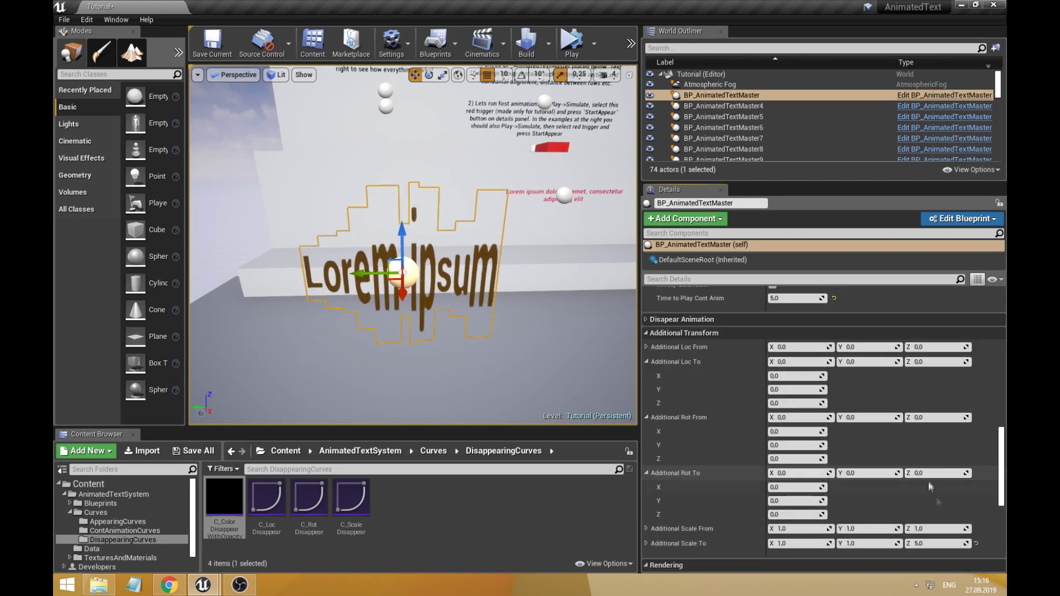
click(977, 544)
Set the text actor's Reverse Animation Order to Backward and simulate the level to preview the letter order, stopping it when done
scroll(685, 372, up, 12)
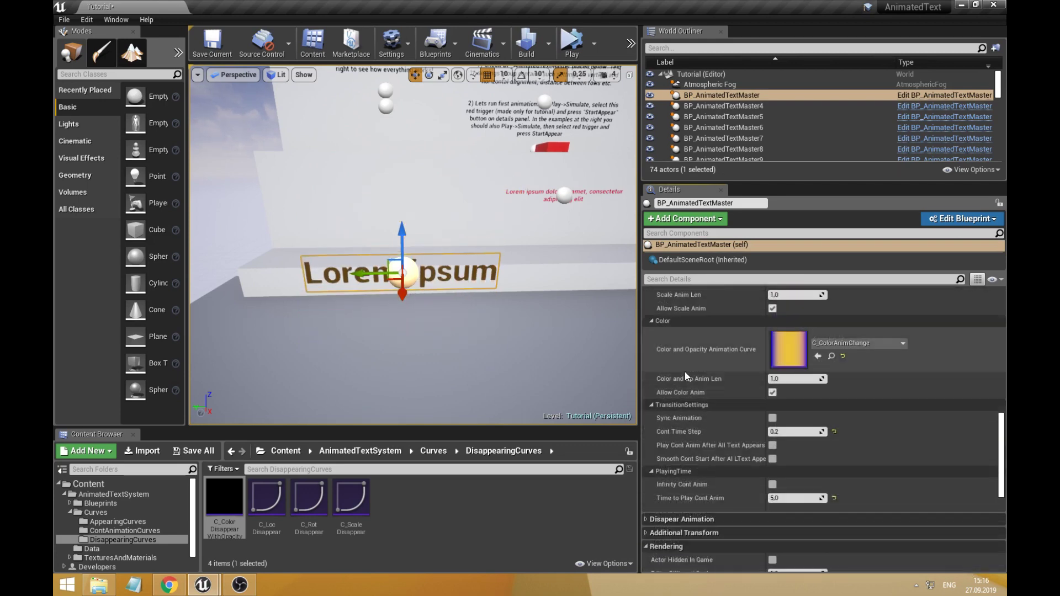
scroll(685, 372, up, 2)
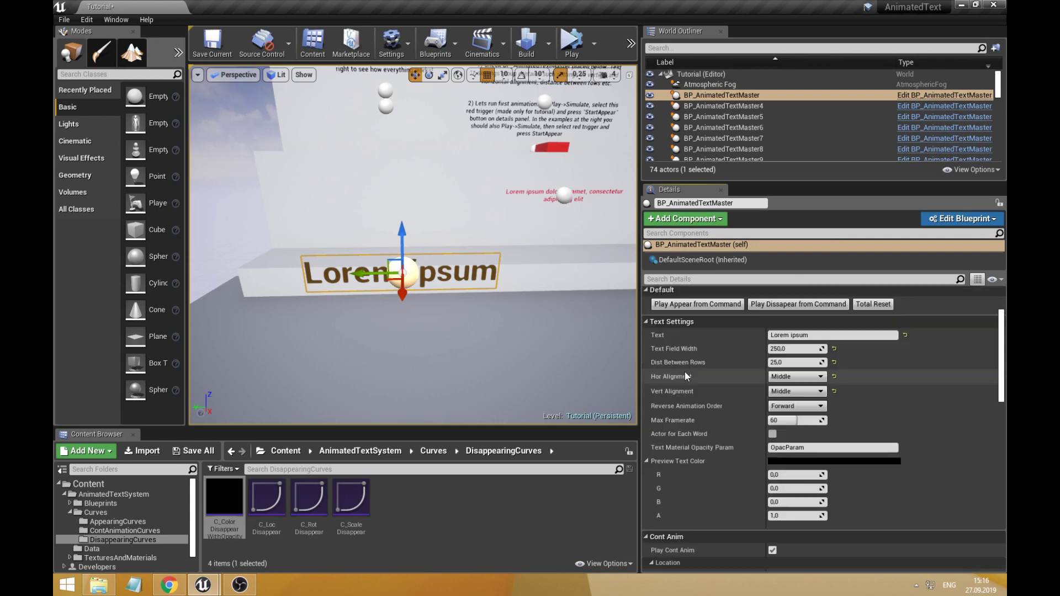
right_drag(486, 337, 455, 331)
right_drag(412, 372, 433, 376)
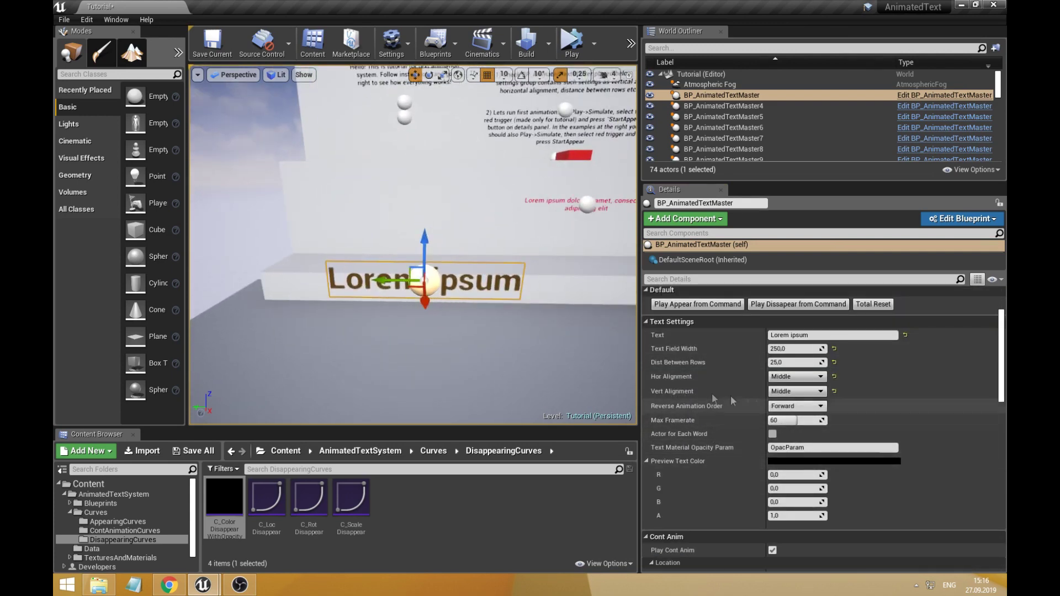
click(795, 407)
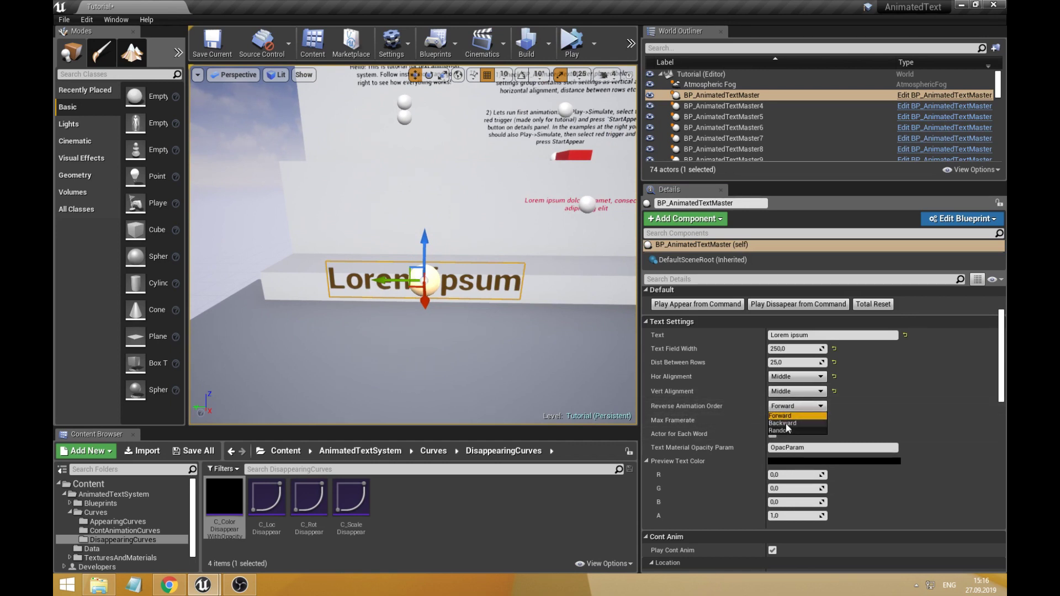
click(784, 423)
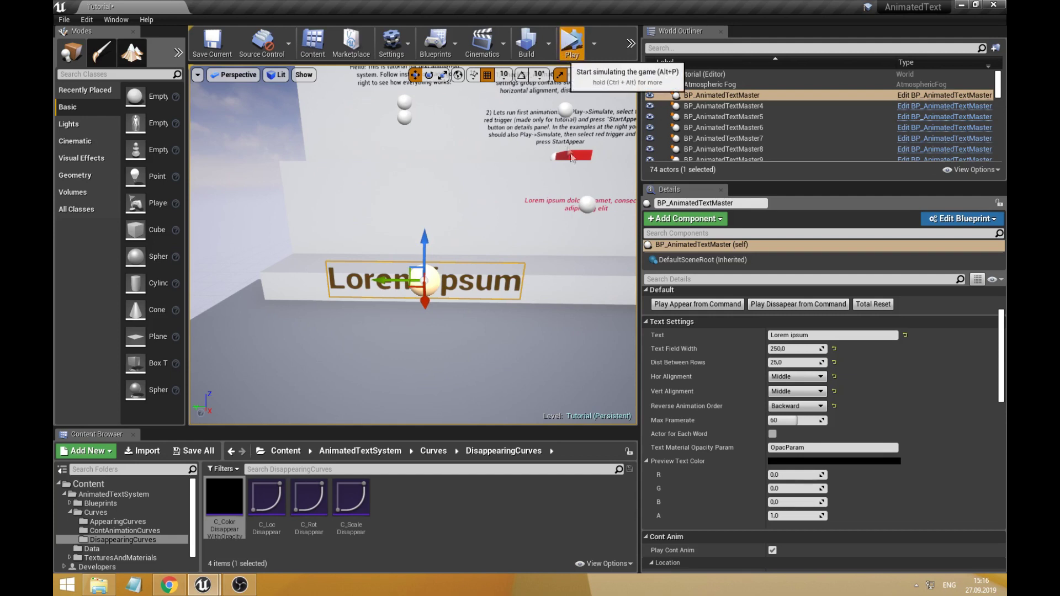
click(562, 55)
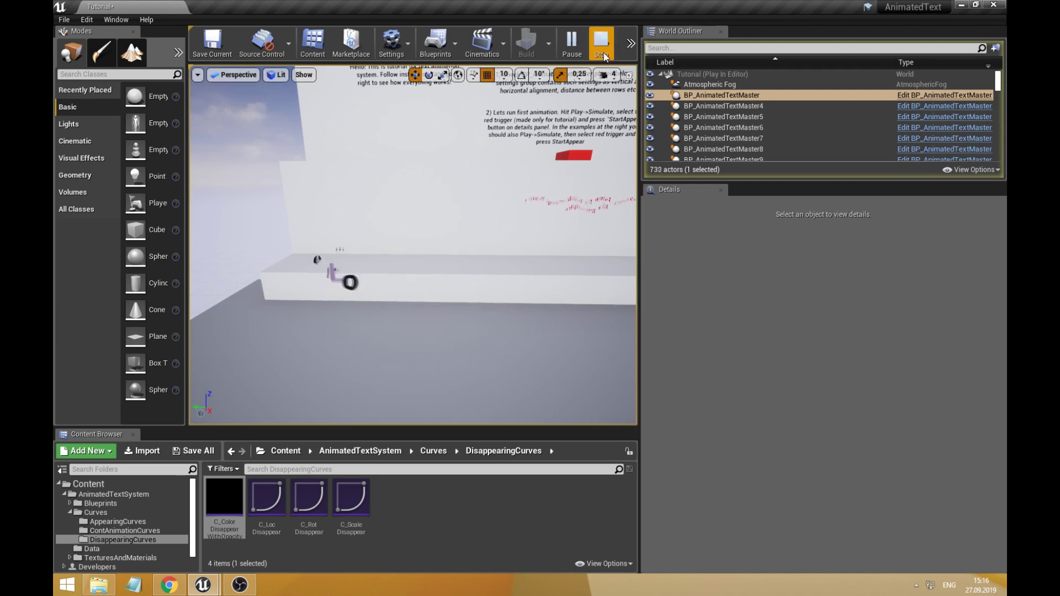
key(Escape)
Simulate the level with Reverse Animation Order set to Random, stop it, and return the order to Forward
click(796, 406)
click(784, 431)
click(572, 44)
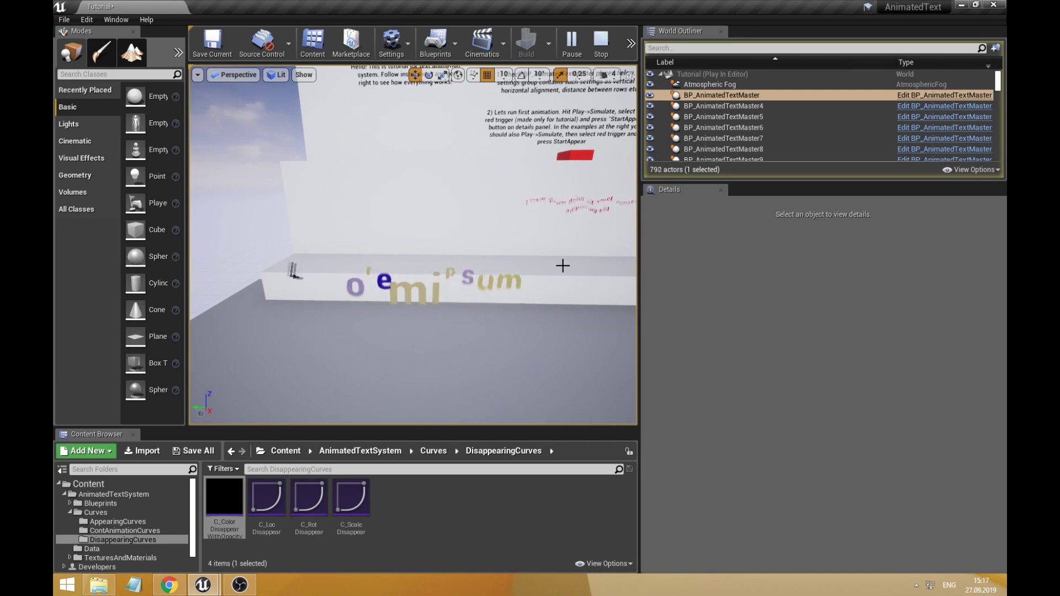
click(601, 43)
click(795, 407)
click(797, 415)
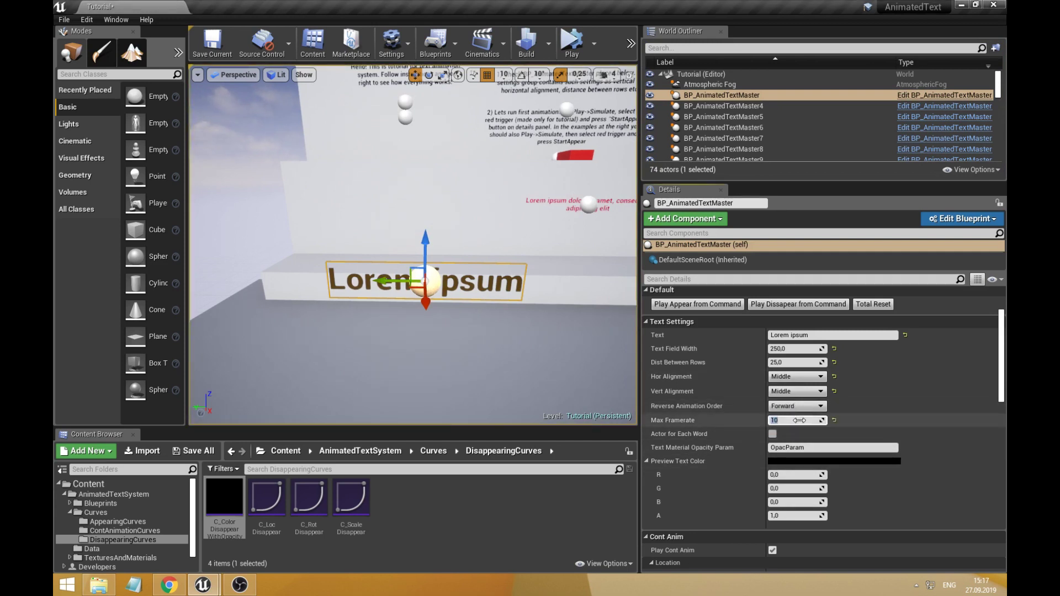
Preview the text animation with Max Framerate at 10 and at 30, and restore the value to 60
click(571, 43)
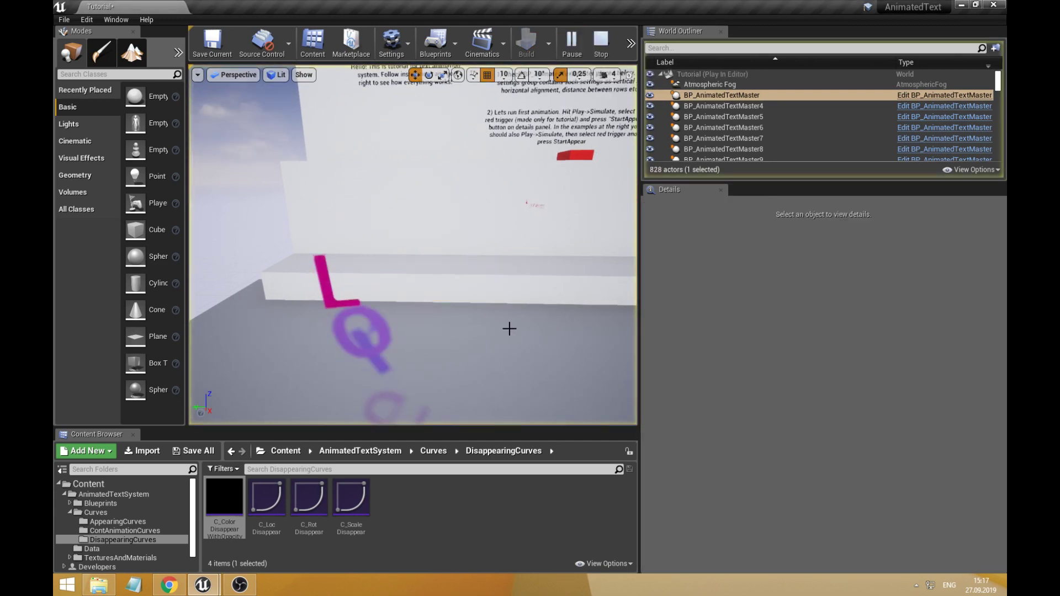
right_drag(447, 300, 447, 315)
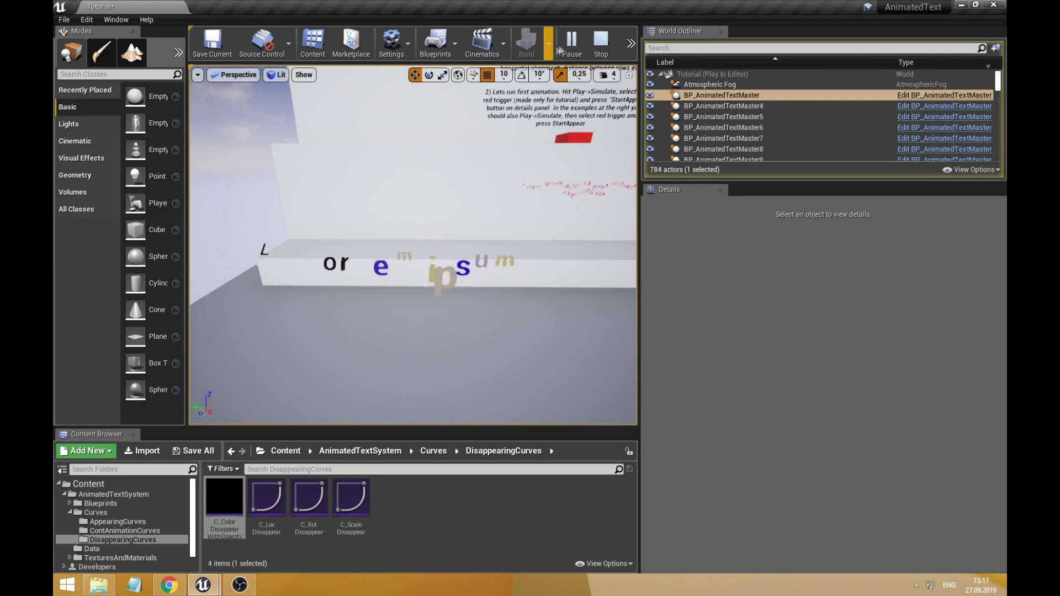
click(601, 44)
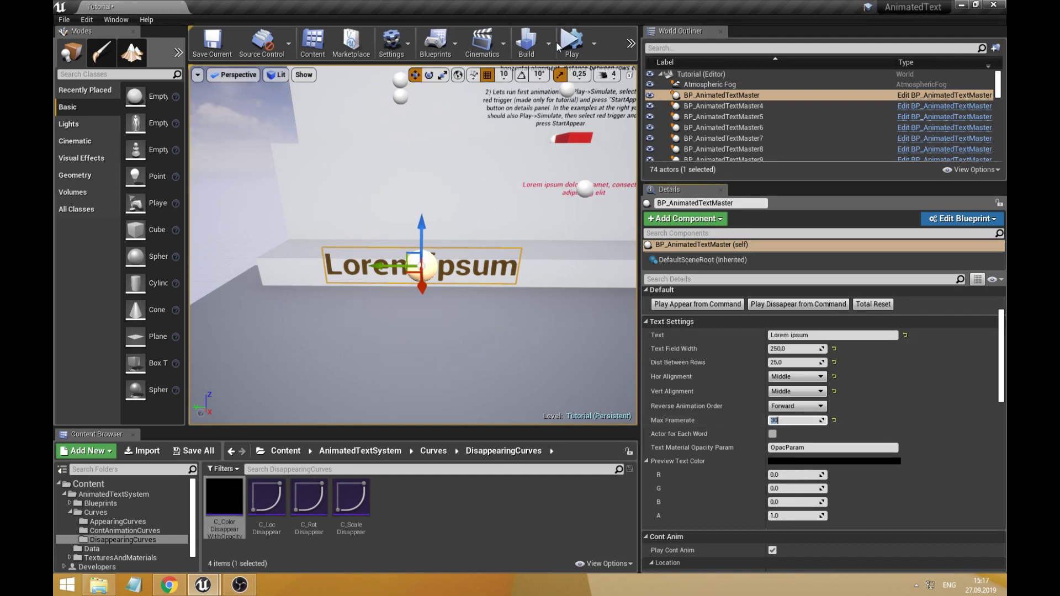
click(573, 40)
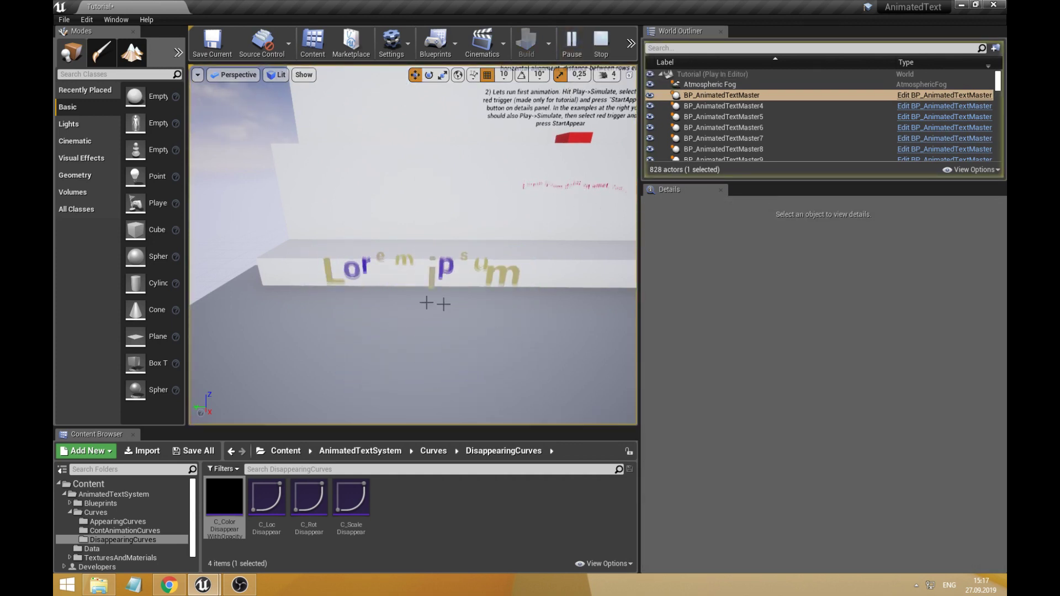
key(Escape)
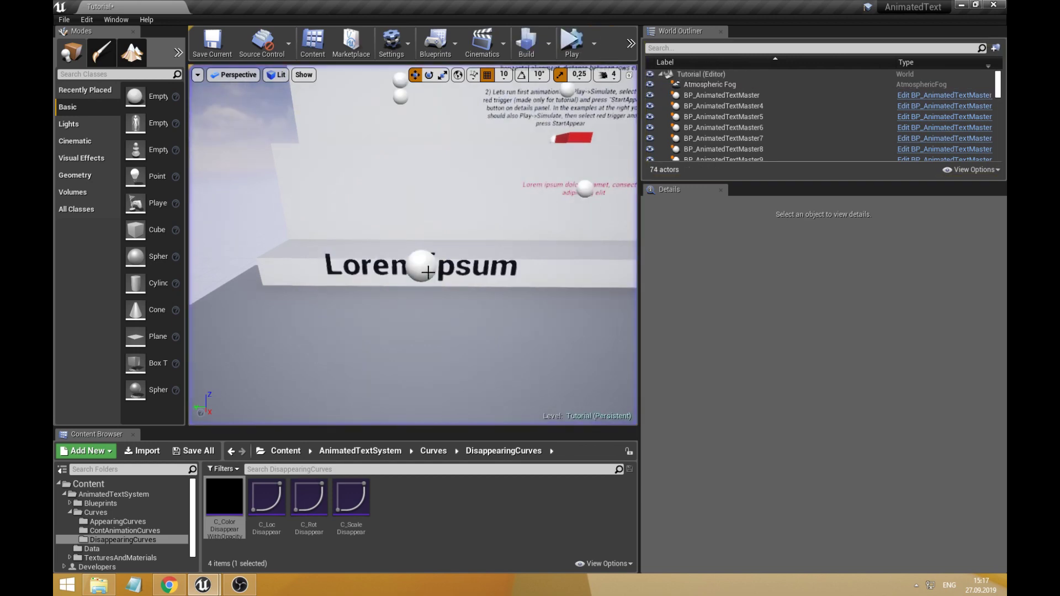
click(785, 422)
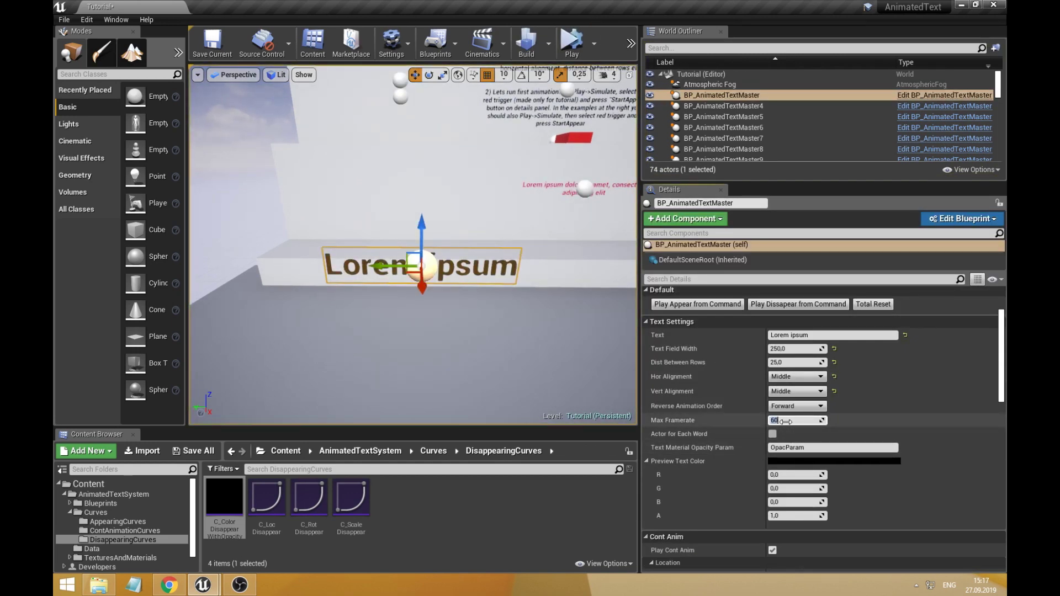
Extend the actor's Text so that "Lorem ipsum" is repeated five times
scroll(785, 421, down, 2)
scroll(806, 397, up, 4)
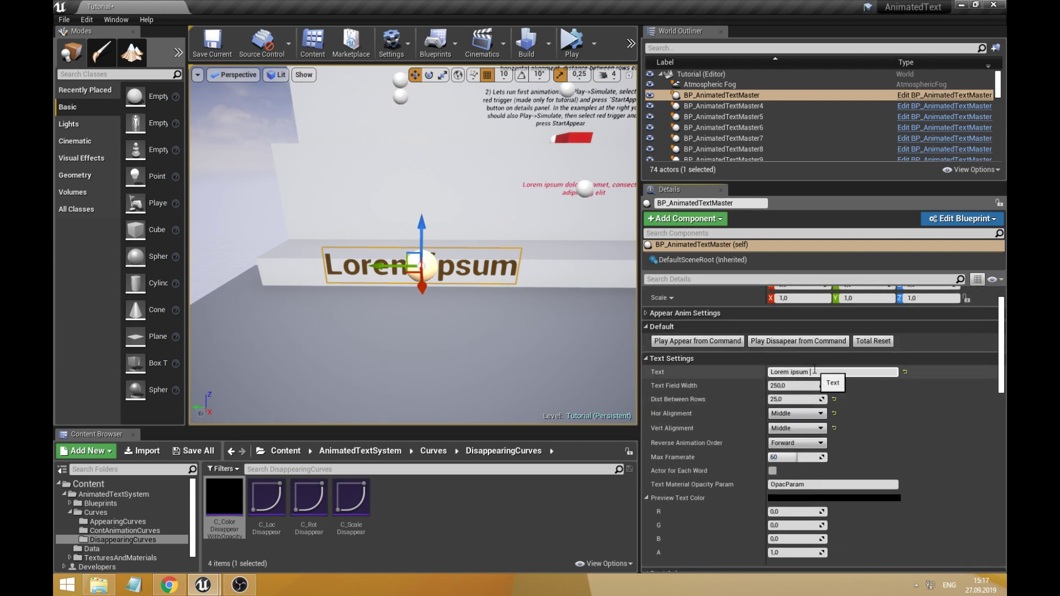
key(ctrl+v)
key(ctrl+v)
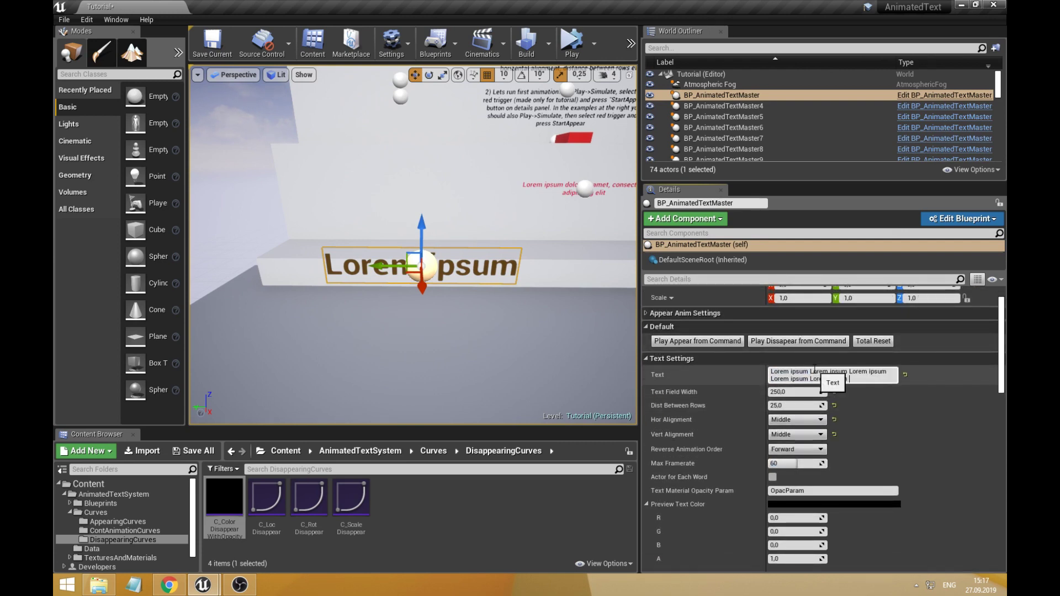
Enable Actor for Each Word, simulate the level to preview the per-word animation, and disable the option again
click(773, 477)
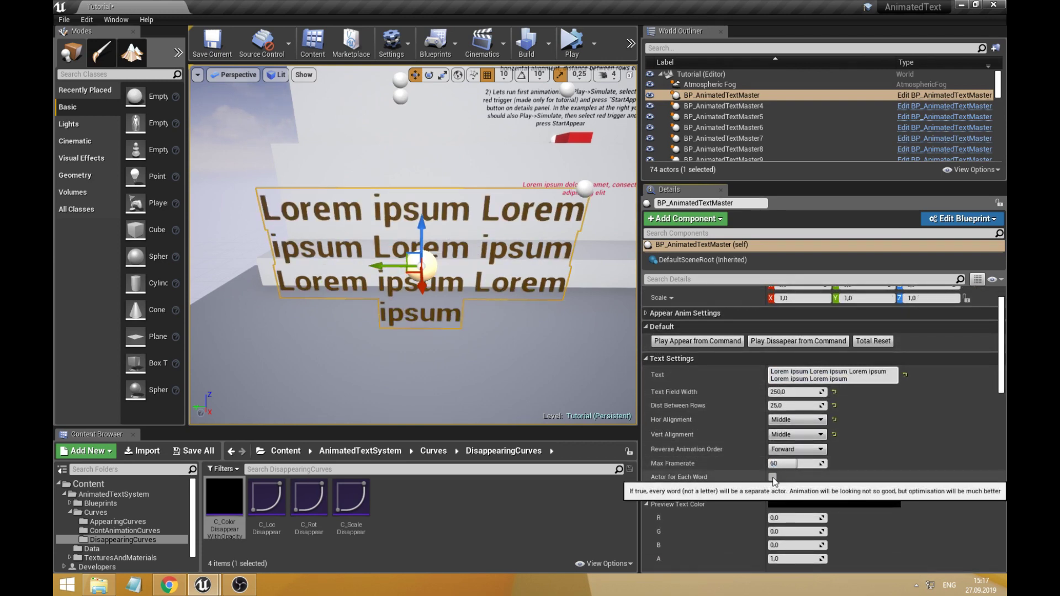
click(572, 44)
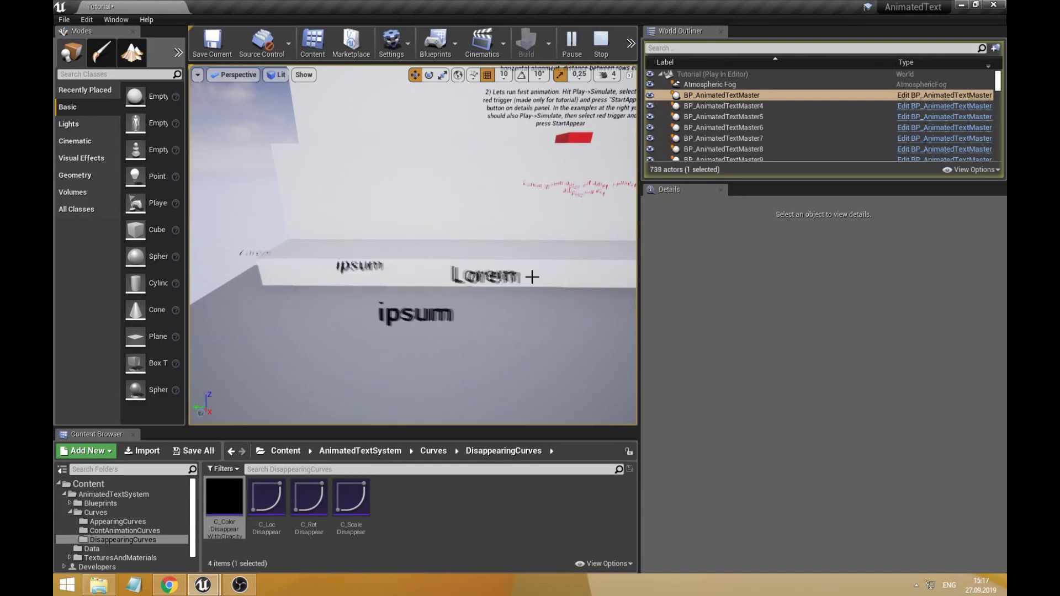
click(601, 52)
click(773, 472)
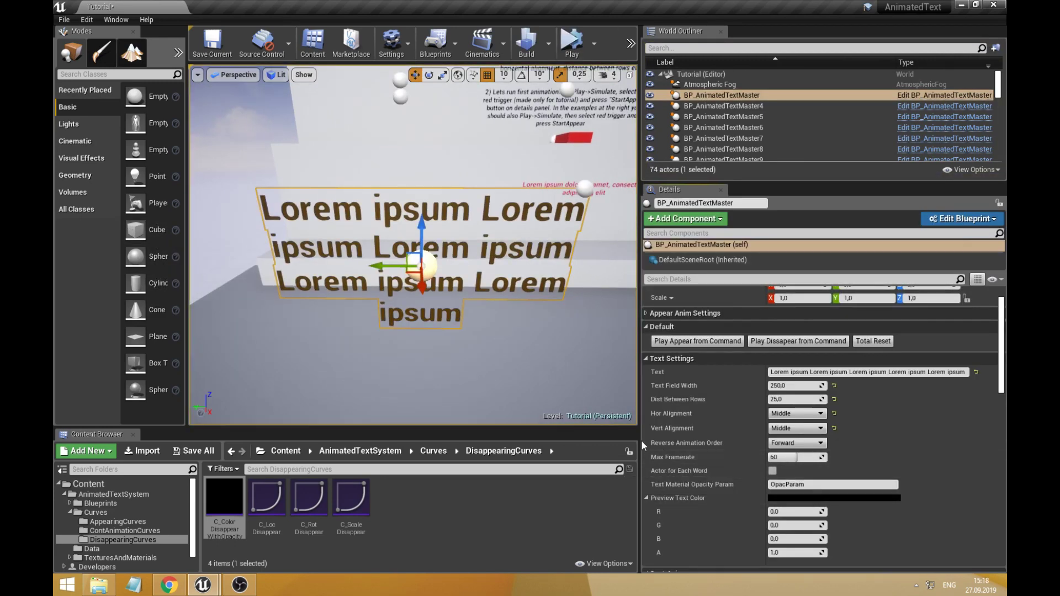
Check the Text Material Opacity Param description, open the BP_TextRenderActor blueprint and select its TextRender component
scroll(728, 414, down, 3)
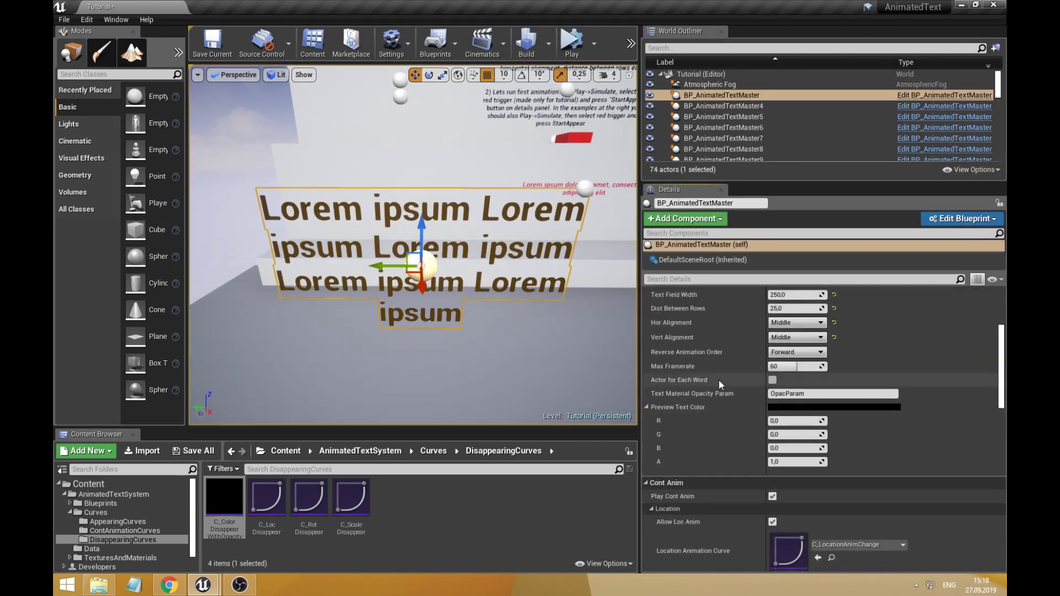
mouse_move(815, 396)
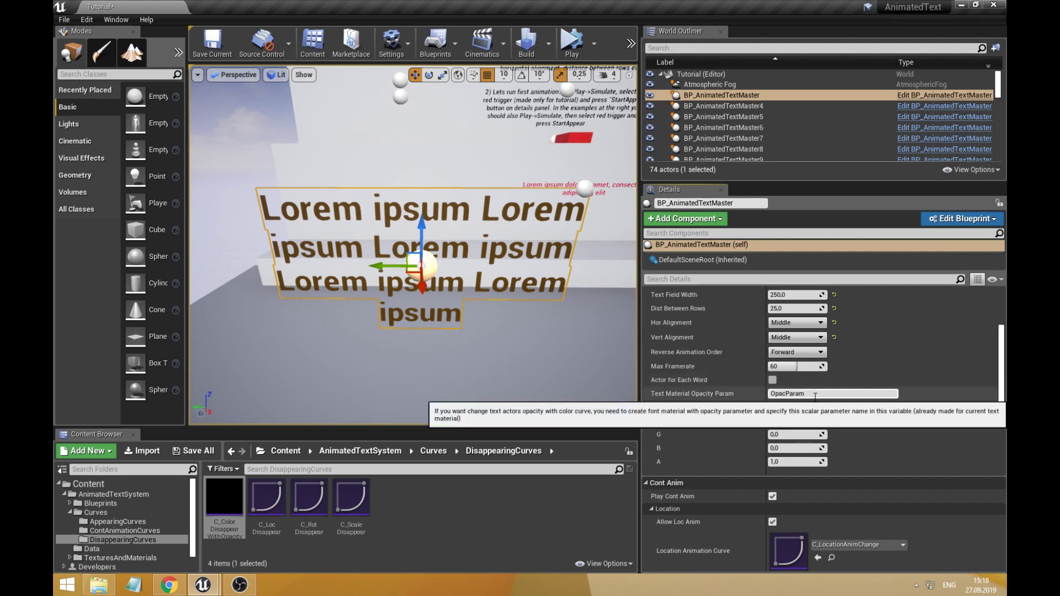
click(286, 452)
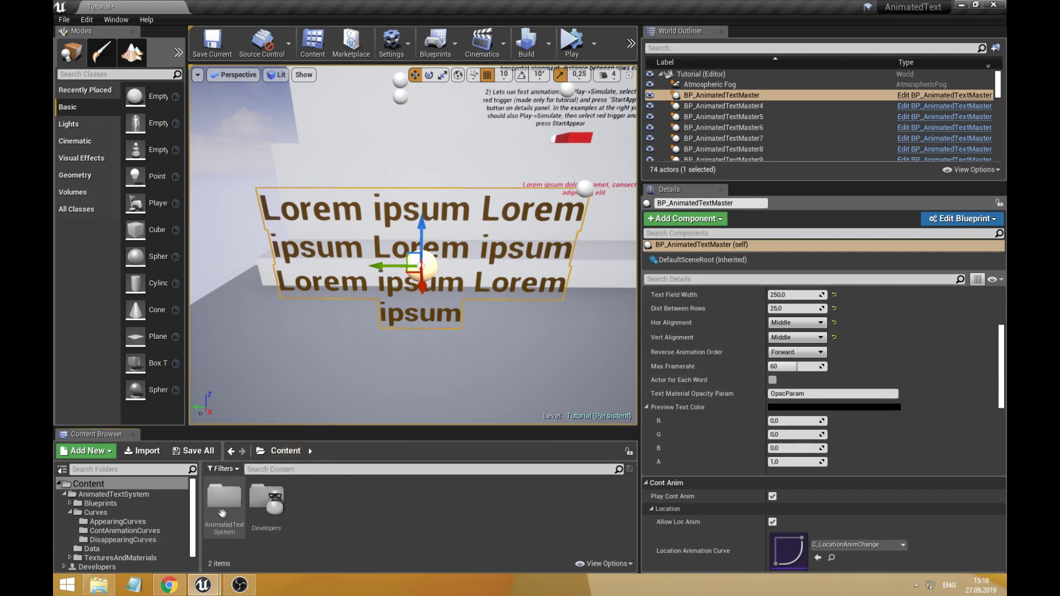
double_click(279, 505)
double_click(227, 513)
double_click(309, 500)
click(93, 79)
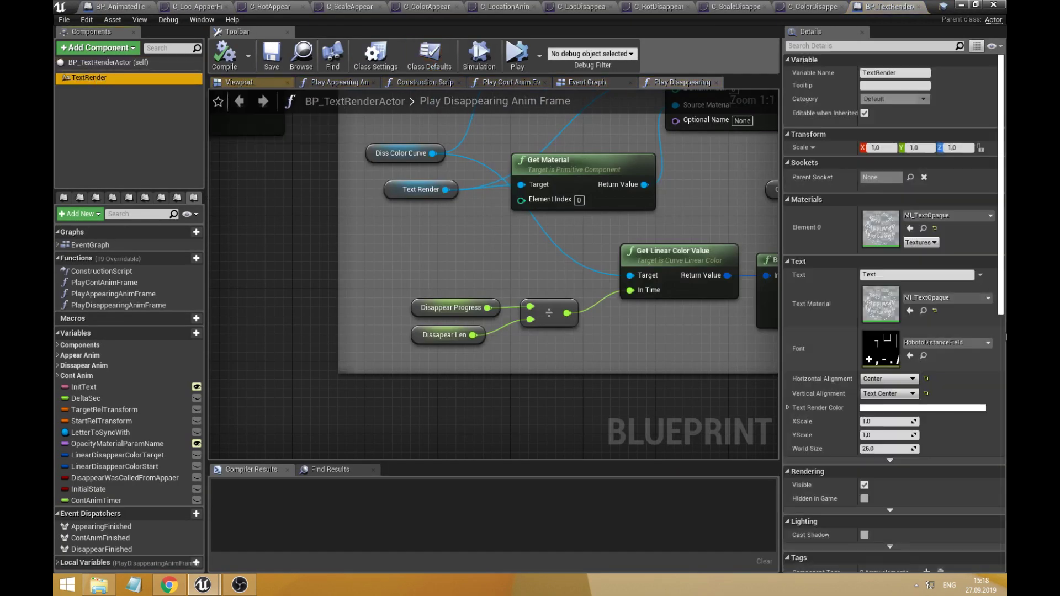
Open the MI_TextOpaque material and its parent M_TextOpaque, examine the OpacParam node, and return to the level's opacity parameter setting
double_click(881, 229)
double_click(848, 262)
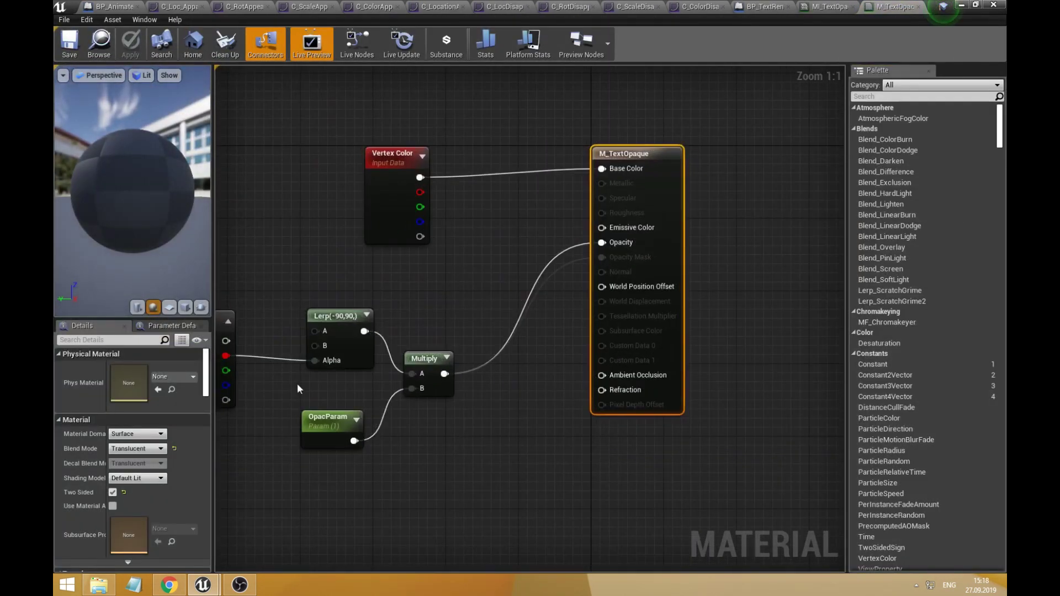
click(330, 418)
click(963, 4)
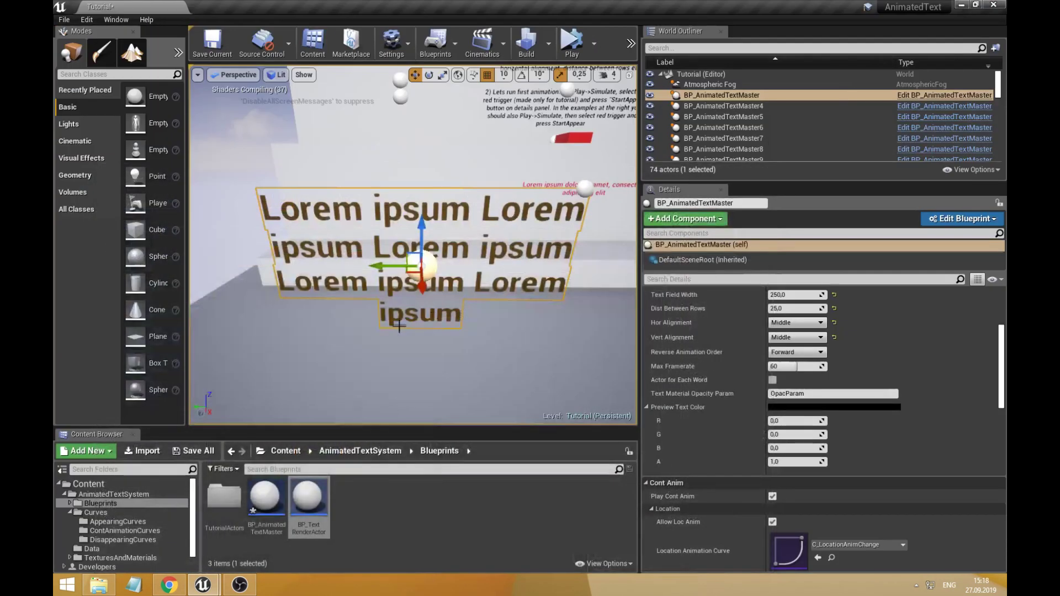
mouse_move(813, 394)
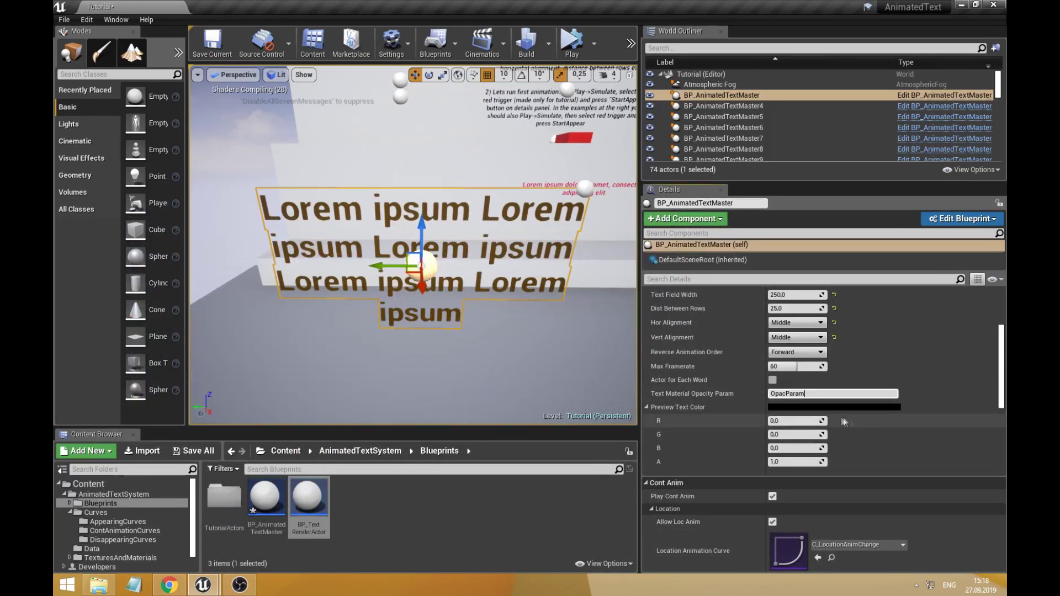
Try a saturated blue as the actor's Preview Text Color and reset the color to its default
click(815, 407)
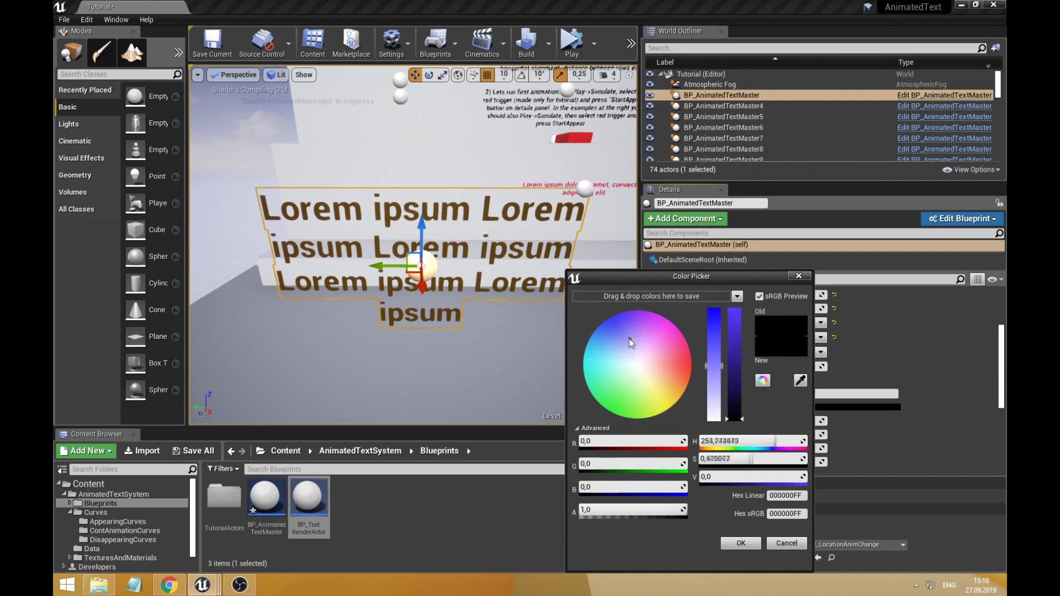
drag(739, 330, 734, 315)
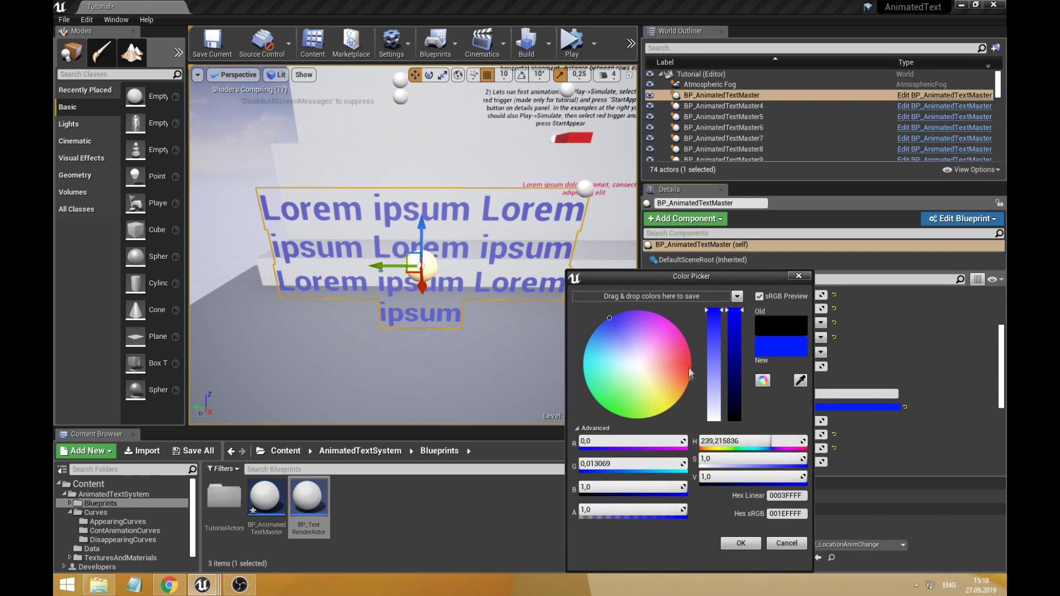
click(739, 544)
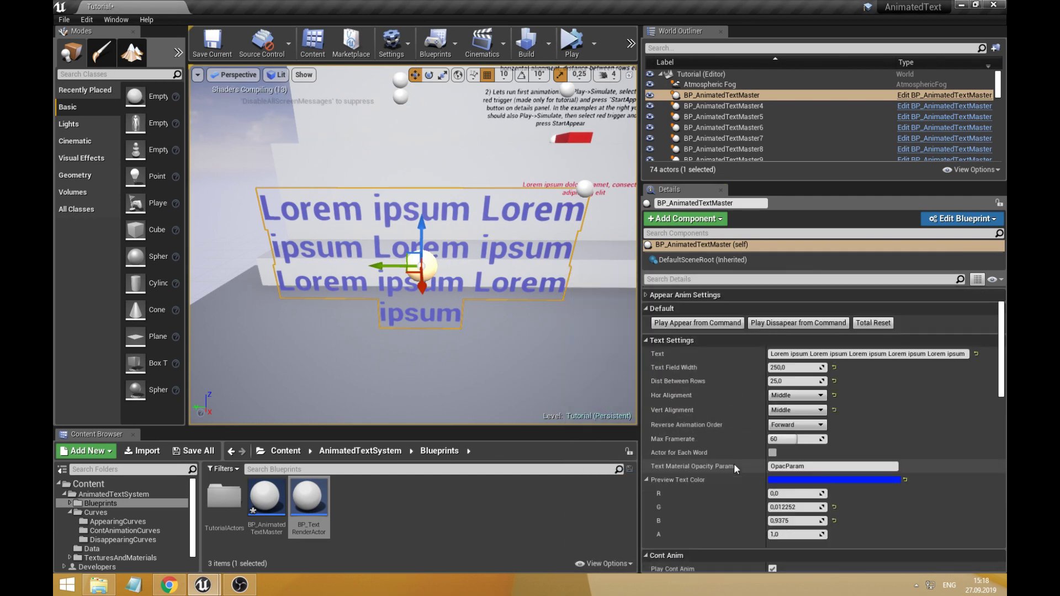
click(905, 479)
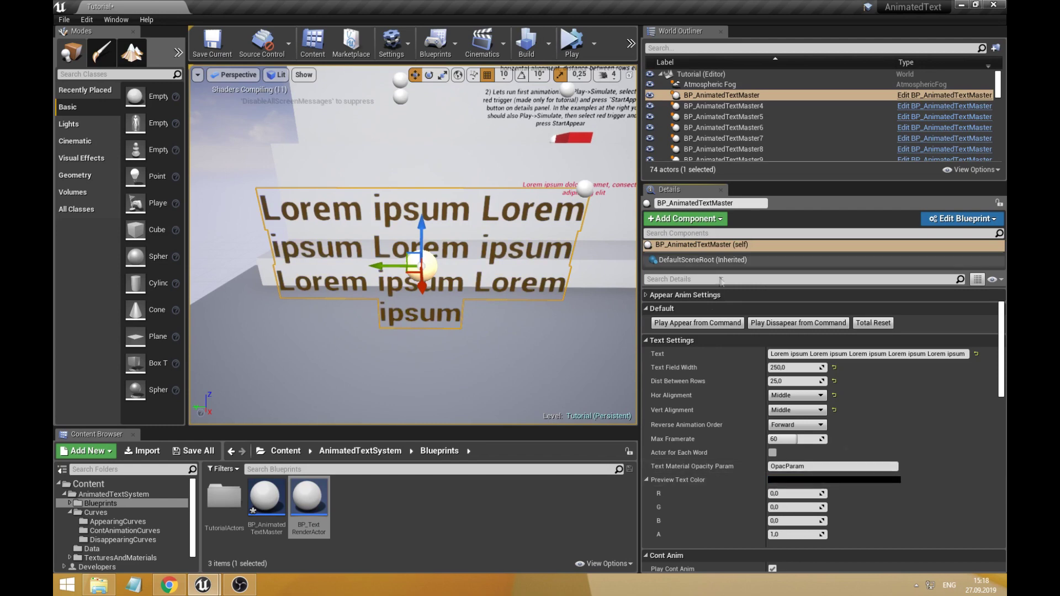
Open the text actor's blueprint, delete the Play Appear Animation node from the BeginPlay sequence, recompile, and return to the level
right_click(422, 260)
click(441, 243)
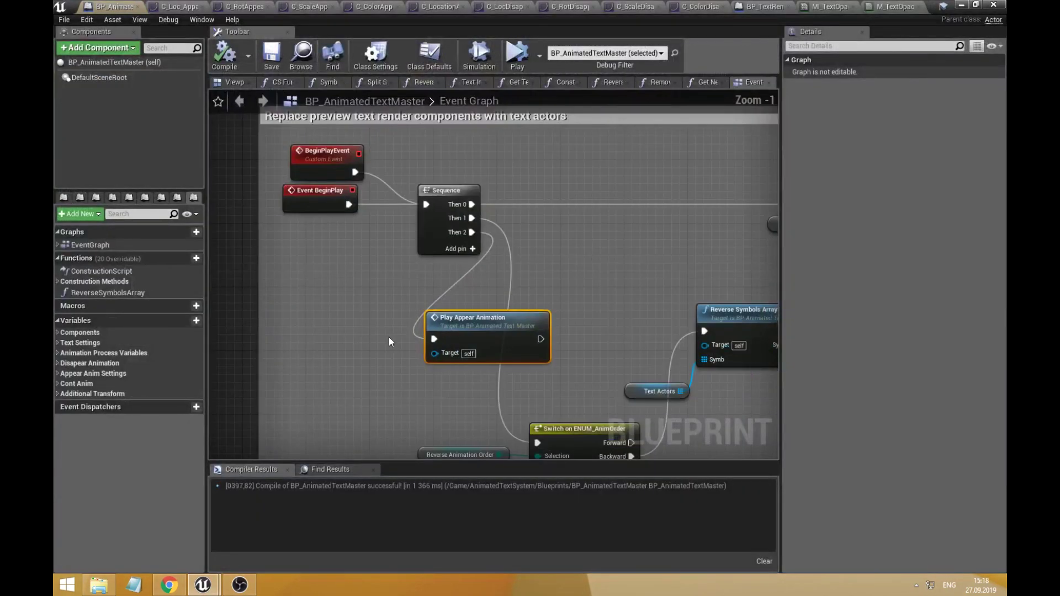
key(Delete)
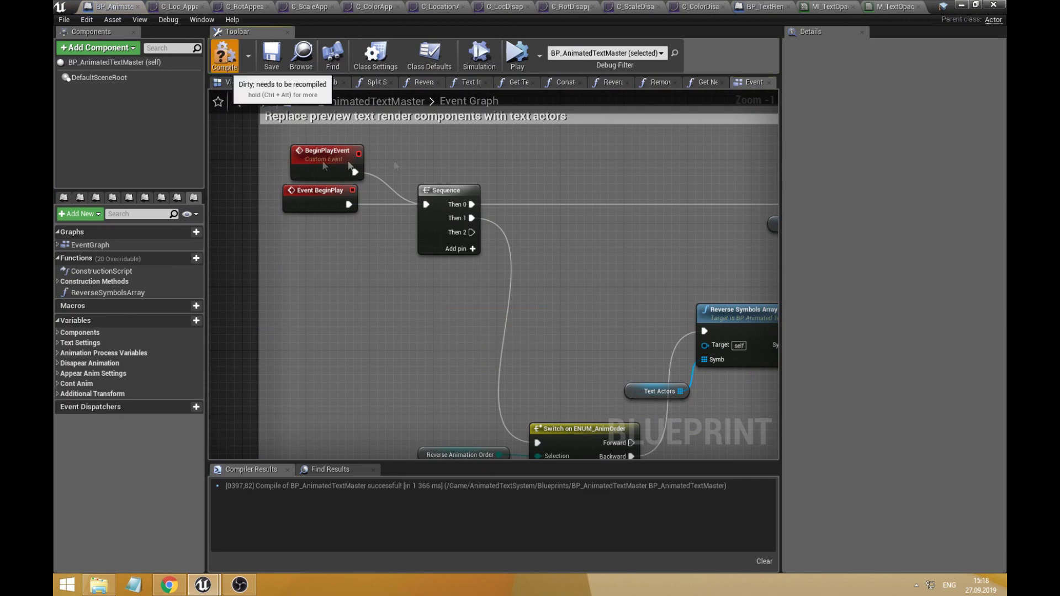
click(962, 6)
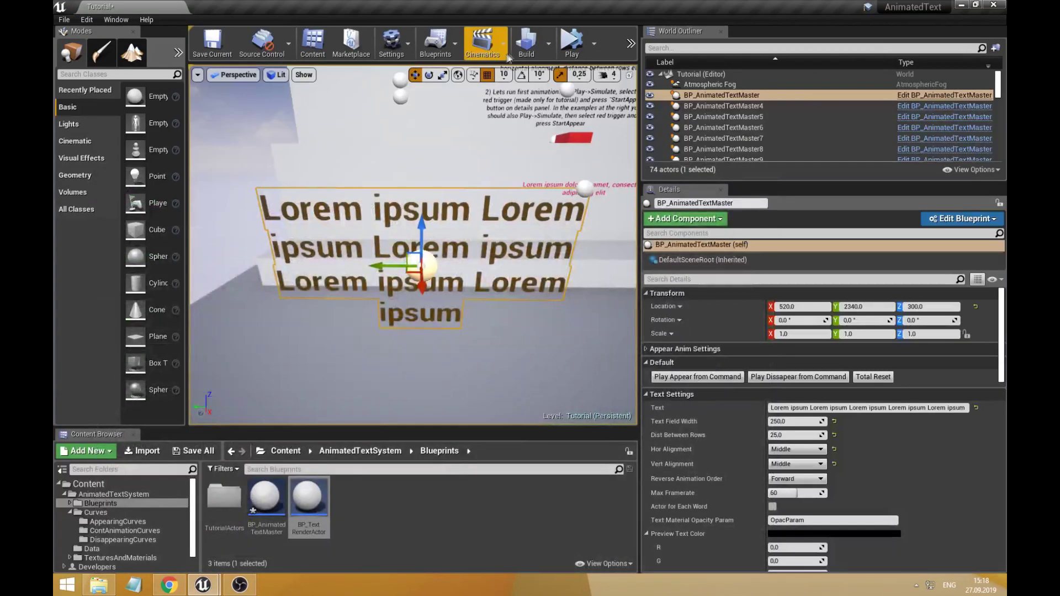
Simulate the level and start the selected text actor's animation with Play Appear from Command, stopping the simulation when done
click(571, 43)
click(878, 109)
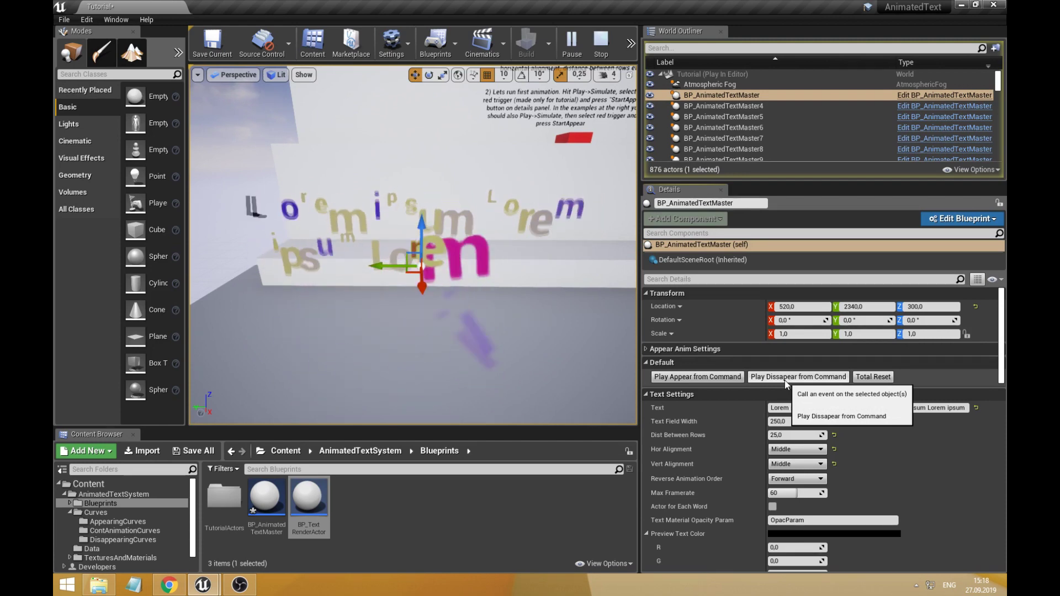
click(600, 44)
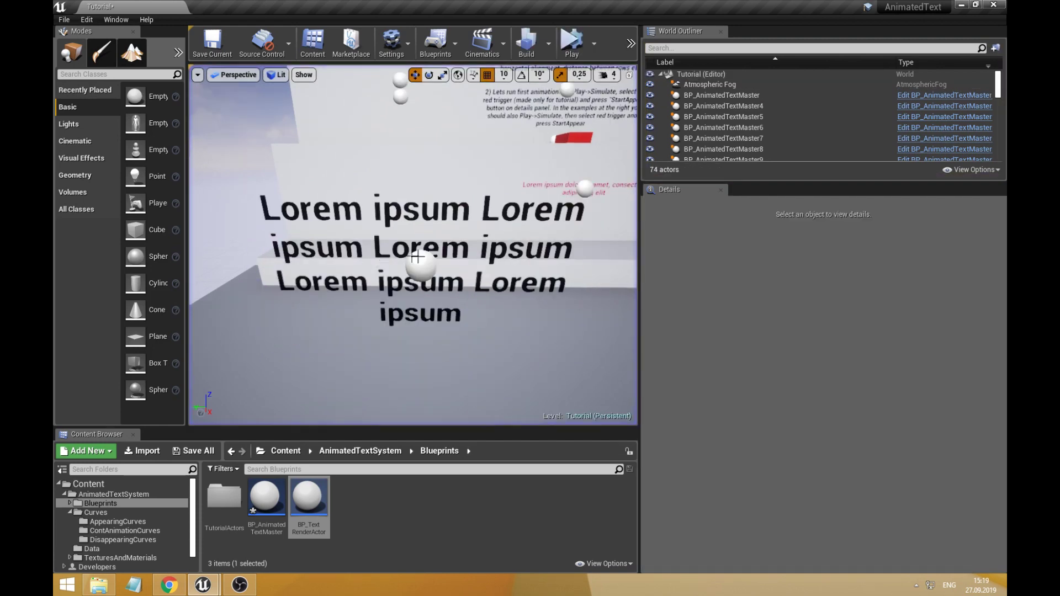
Select the Lorem ipsum text actor and enable Infinity Cont Anim in its playing time settings
click(417, 256)
scroll(728, 389, down, 5)
scroll(769, 453, down, 4)
scroll(768, 490, down, 2)
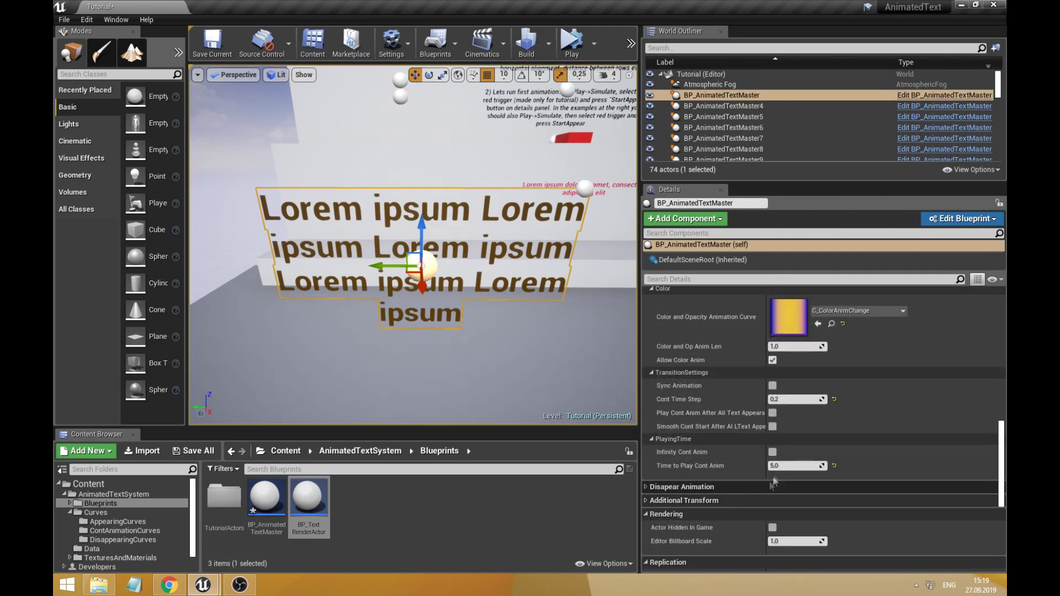
click(773, 453)
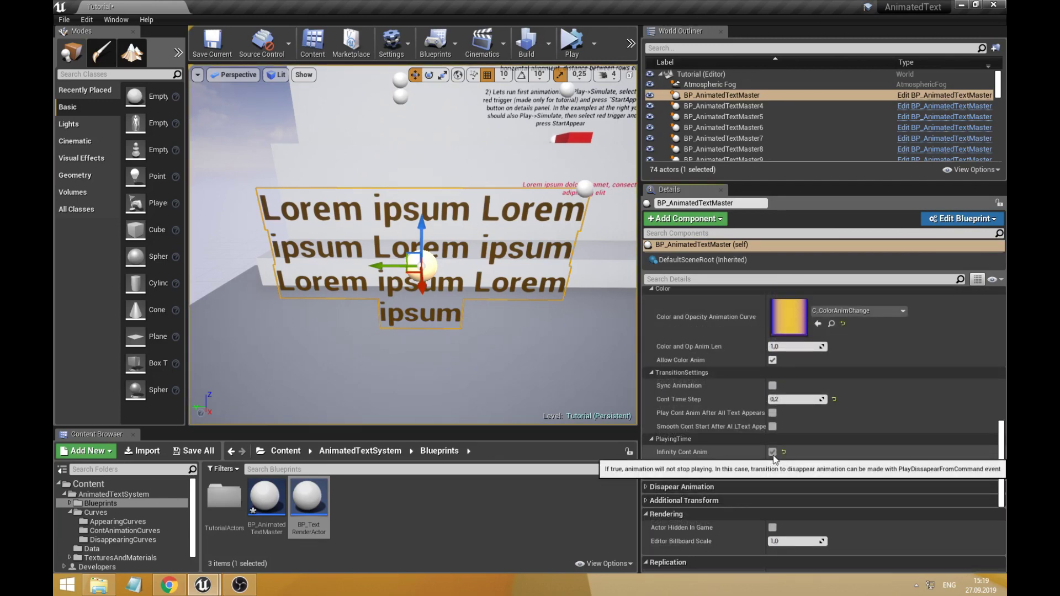
Simulate the level and run the text actor's Play Appear from Command, followed by Play Dissapear from Command
click(572, 44)
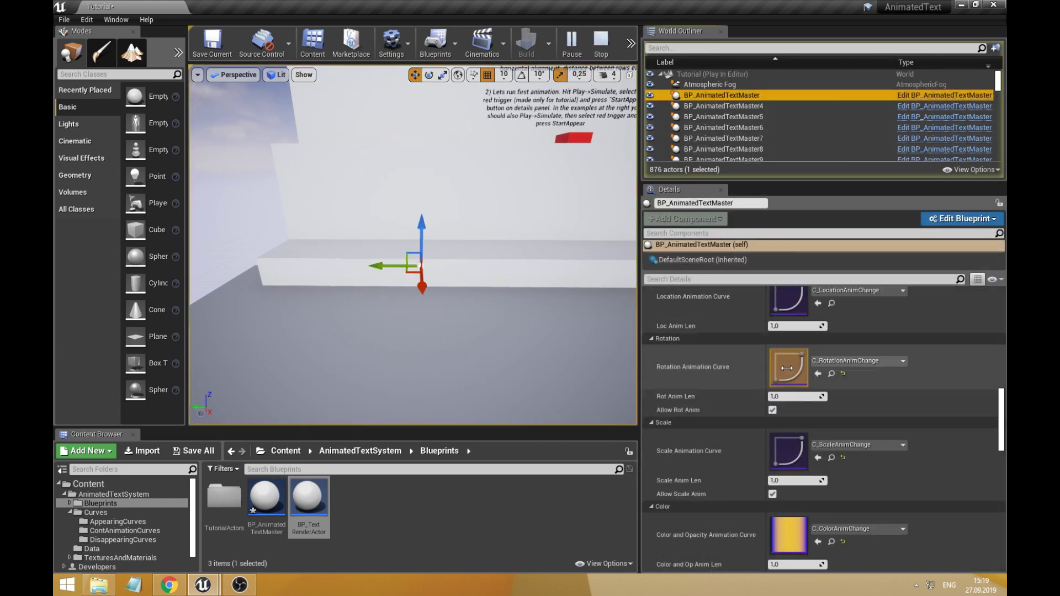
scroll(786, 368, up, 10)
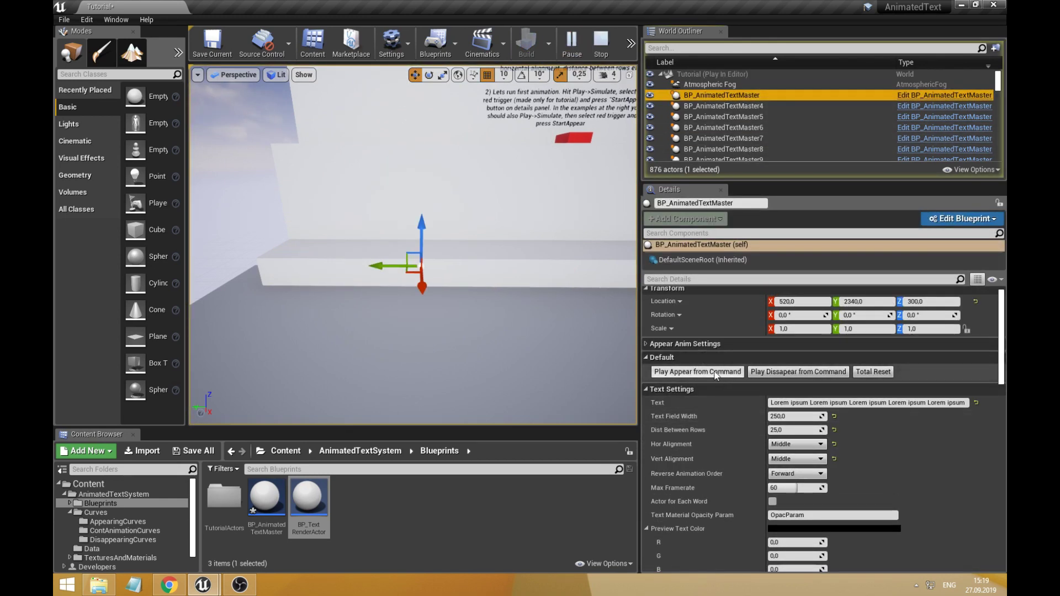
click(716, 372)
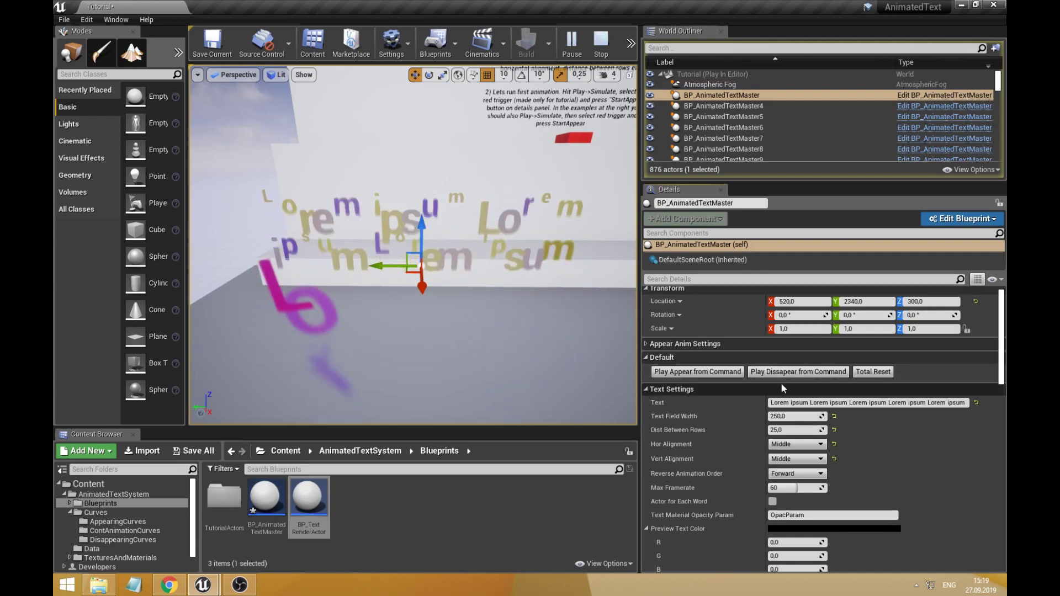
click(807, 372)
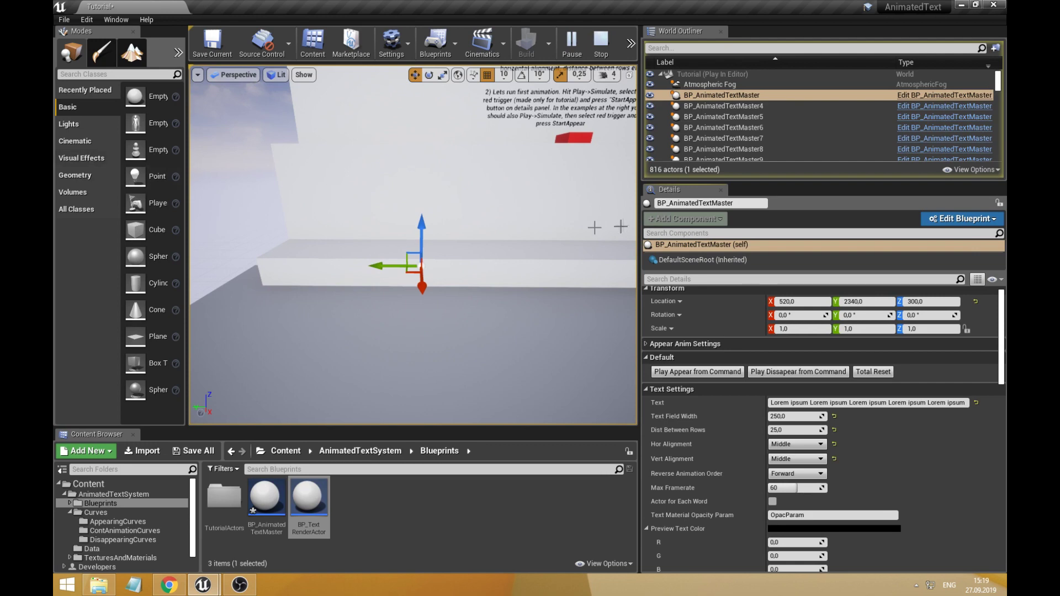
Expand the actor's Disapear Animation settings and try a Delay Between Letters Dissapearing of 0.5 during simulation
scroll(786, 385, down, 12)
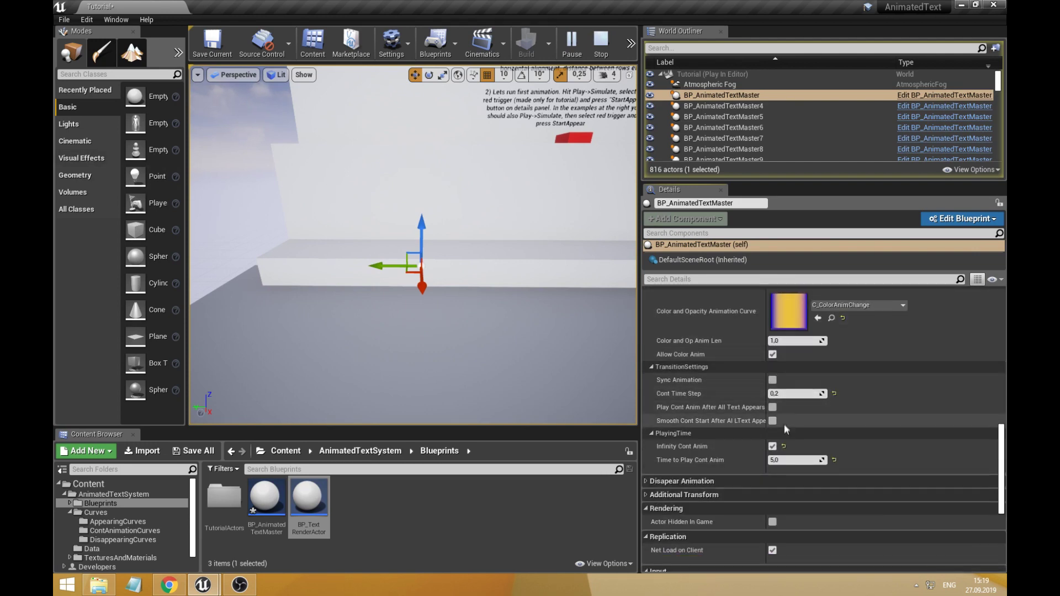
click(672, 481)
scroll(763, 436, down, 5)
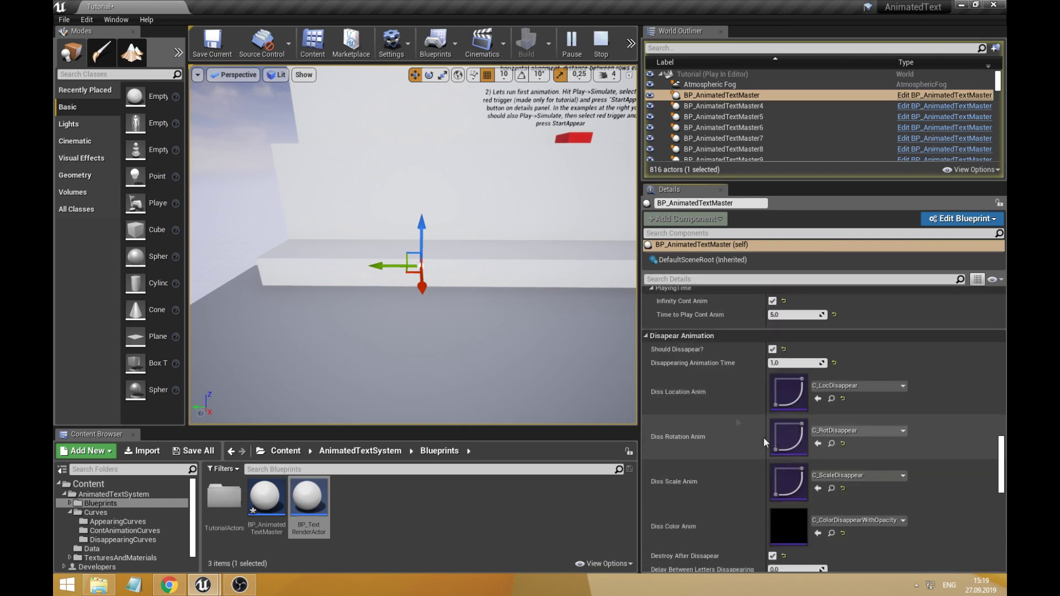
scroll(714, 385, up, 3)
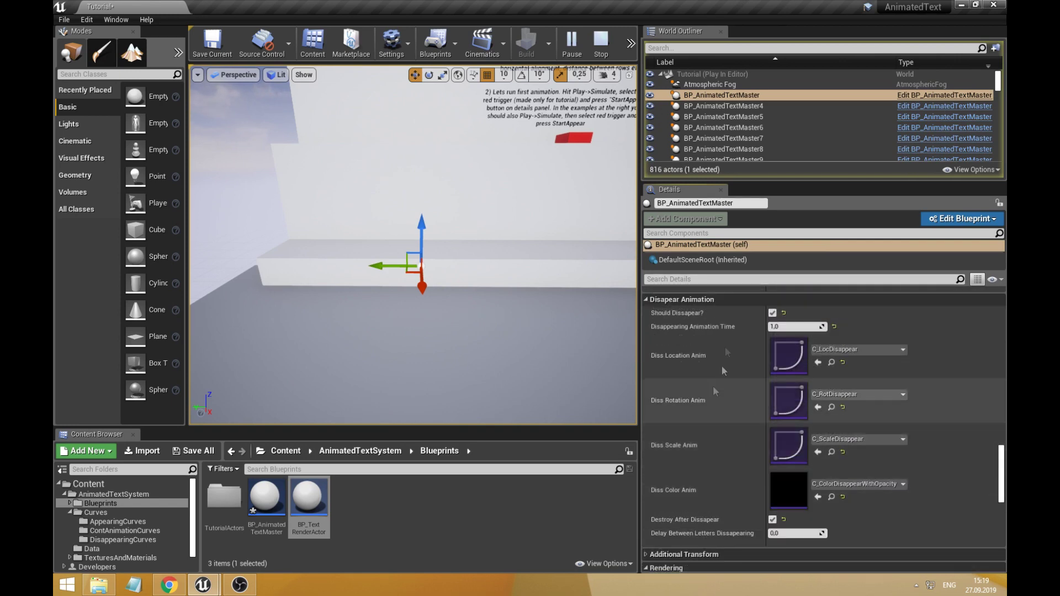
scroll(806, 454, down, 2)
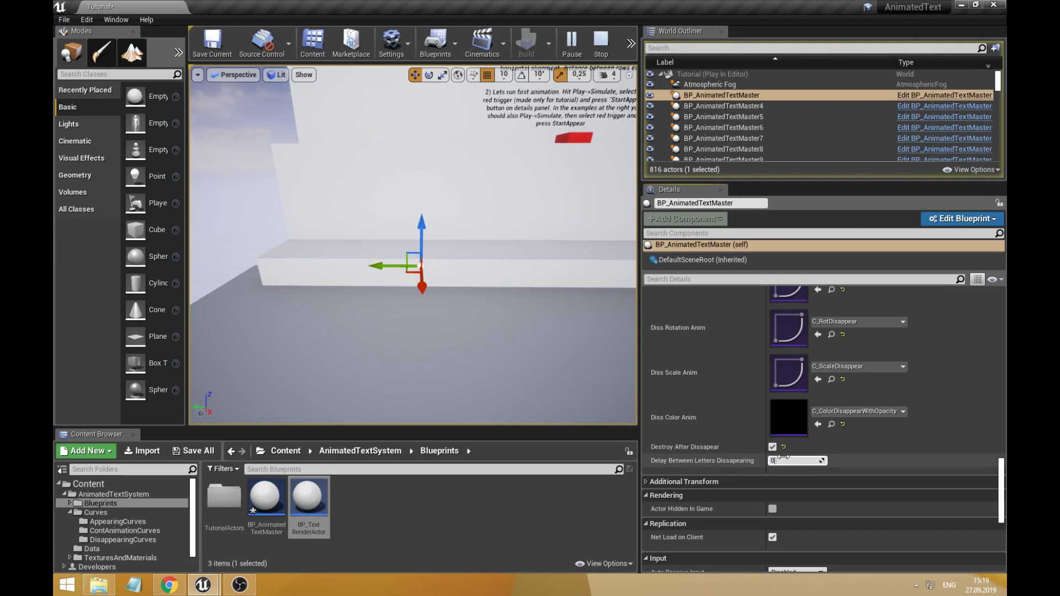
Stop the simulation and set the text actor's Delay Between Letters Dissapearing to 0.1
click(614, 41)
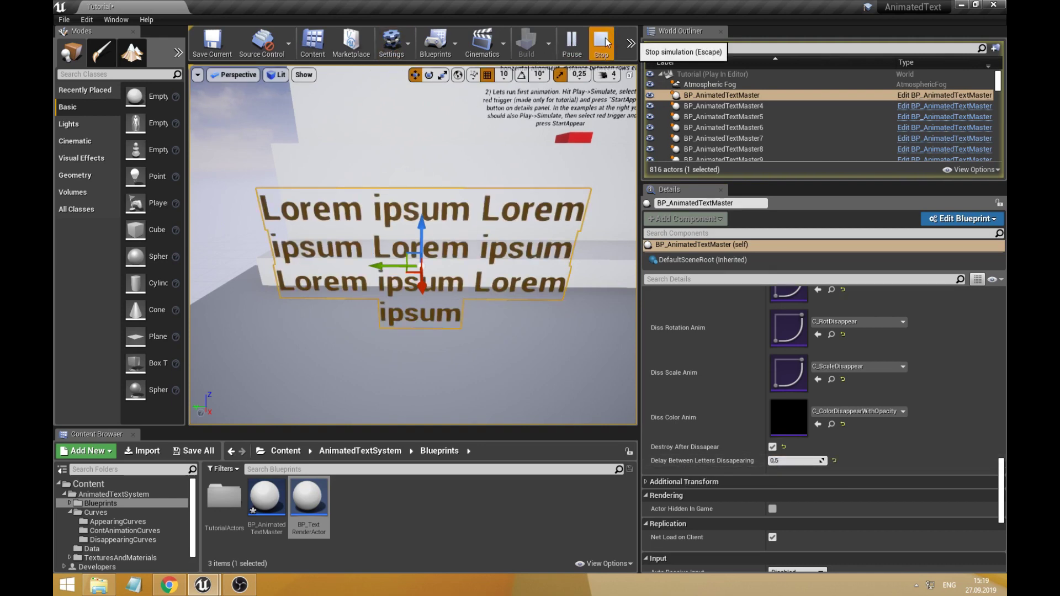
click(746, 95)
scroll(808, 460, down, 3)
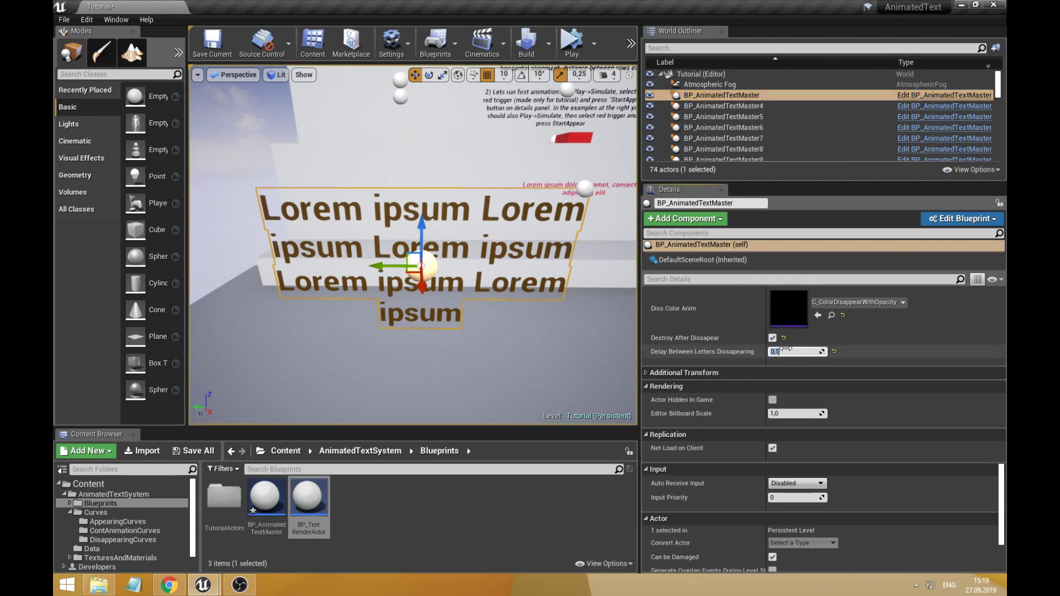
Simulate again with the text actor selected and play its appear and disappear animations from command to check the letter delay
click(569, 34)
click(746, 94)
scroll(815, 430, down, 10)
scroll(815, 428, up, 15)
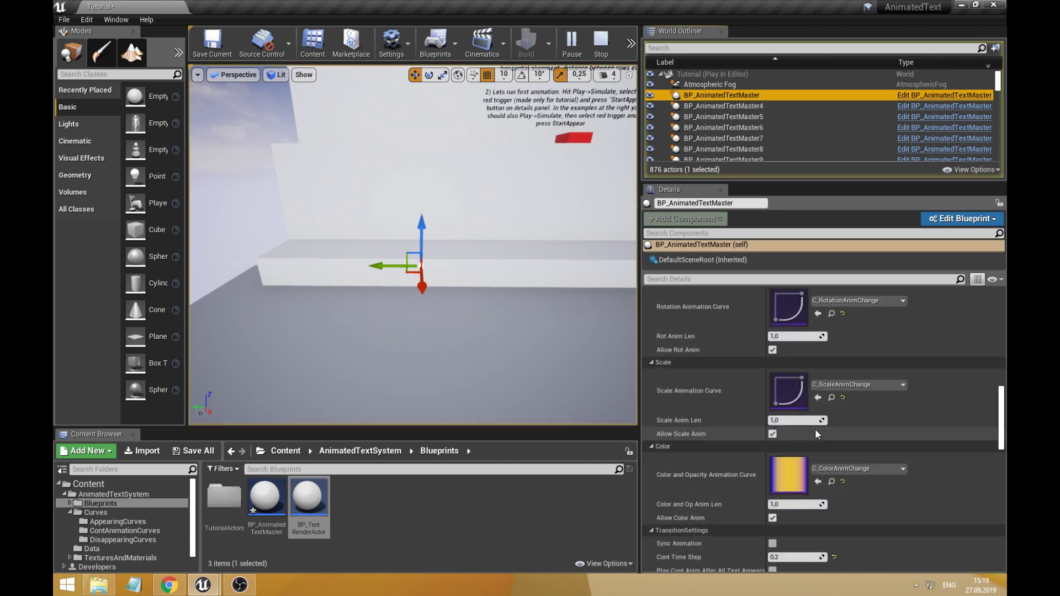
click(697, 377)
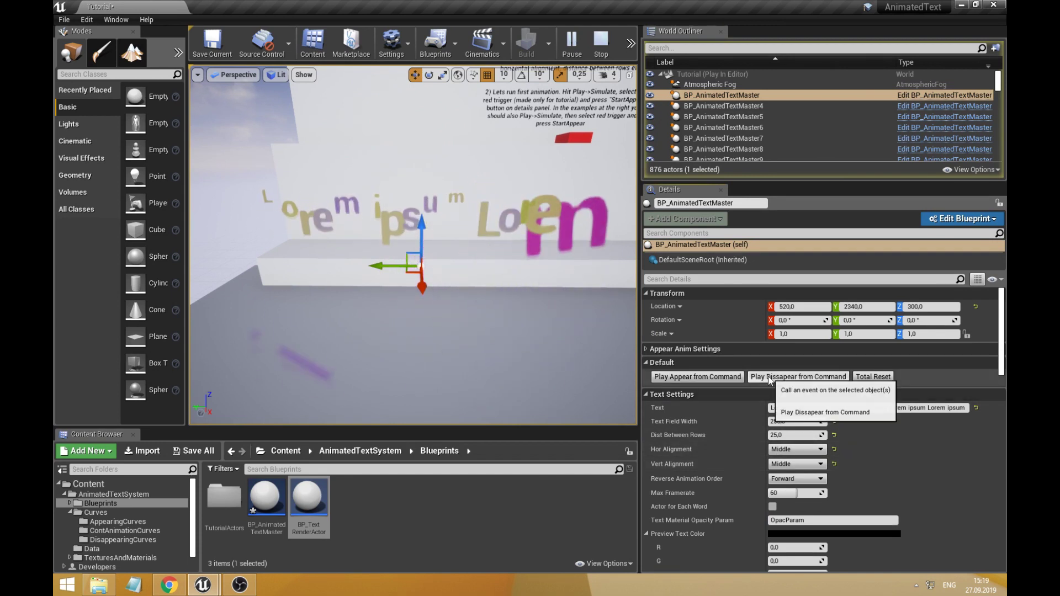
click(797, 378)
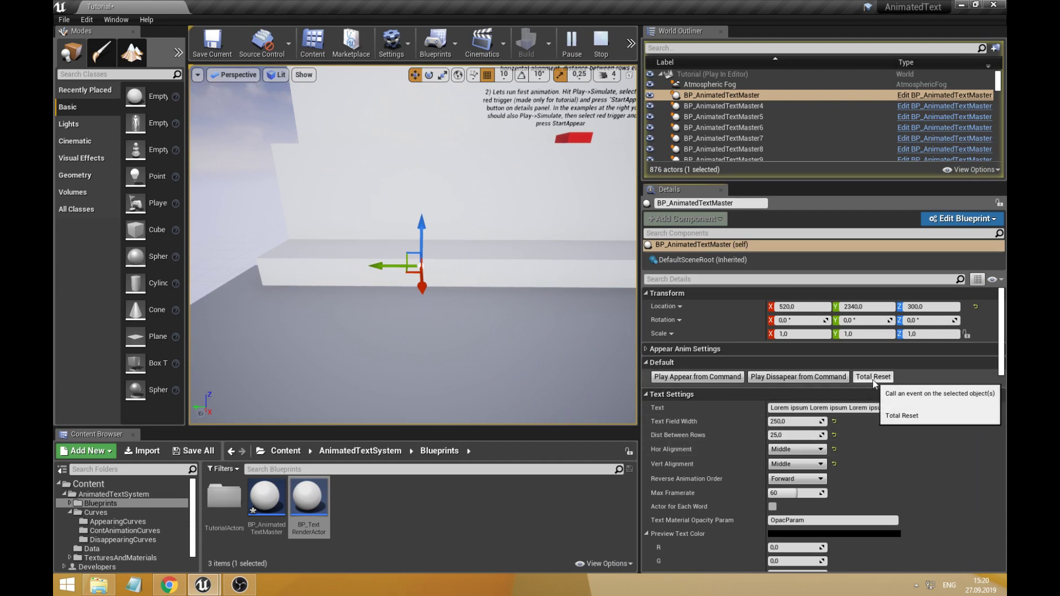
Replay the text actor's appear animation from command and interrupt it with Total Reset, repeating the test once
click(695, 378)
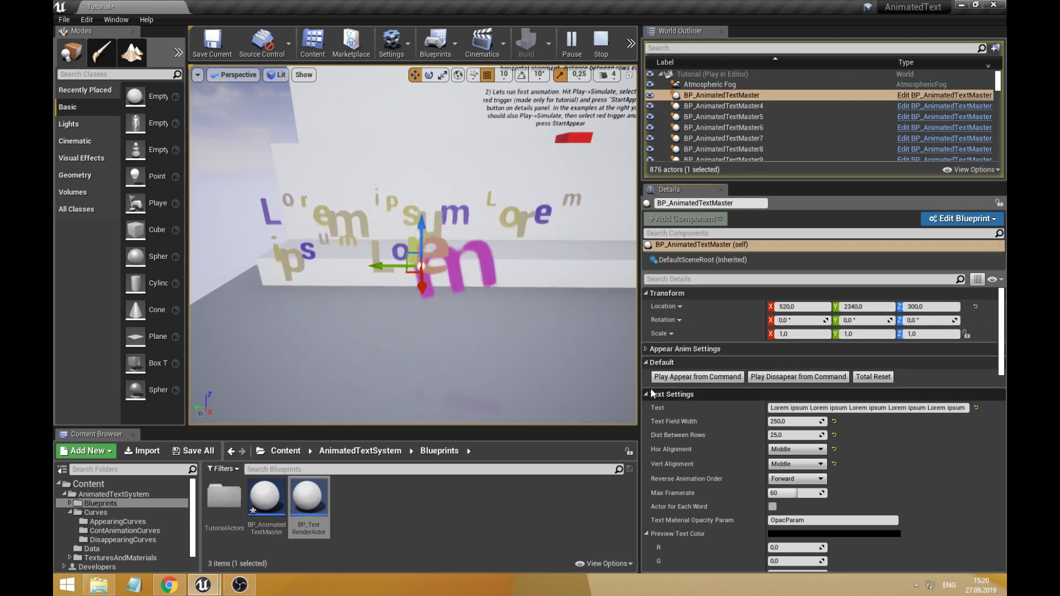
click(873, 376)
click(697, 376)
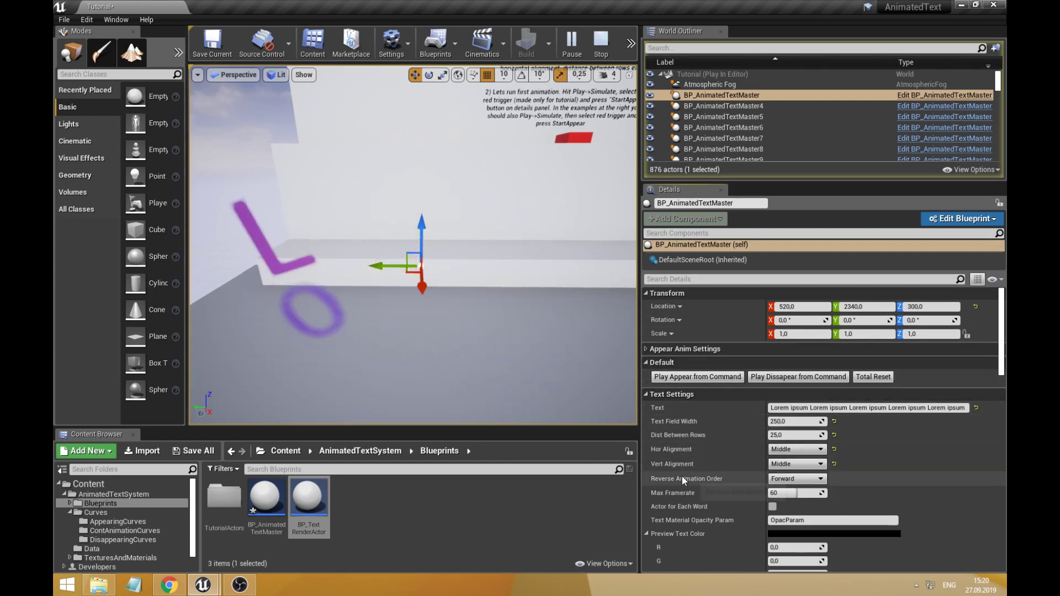
click(878, 378)
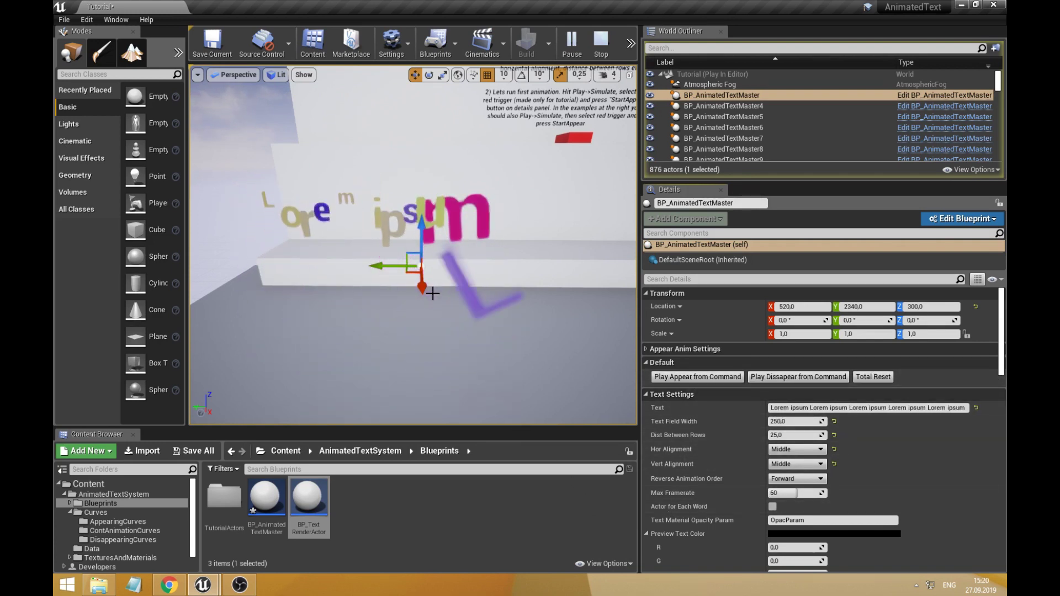
Look over the tutorial level's row of example displays and return to its beginning at the "Start from here!" sign
scroll(433, 293, down, 5)
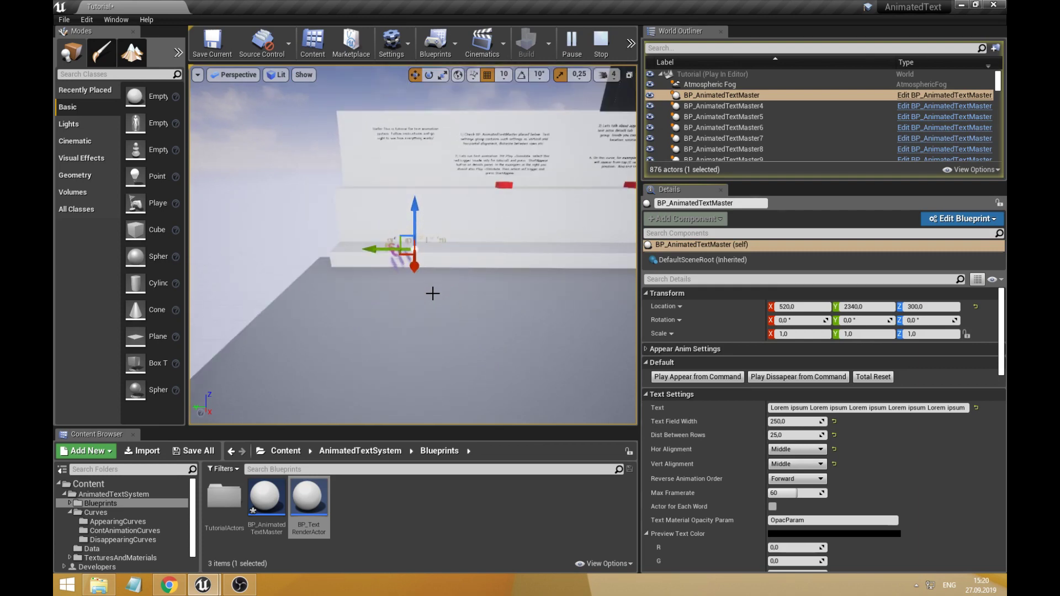
scroll(435, 295, up, 3)
scroll(438, 296, up, 2)
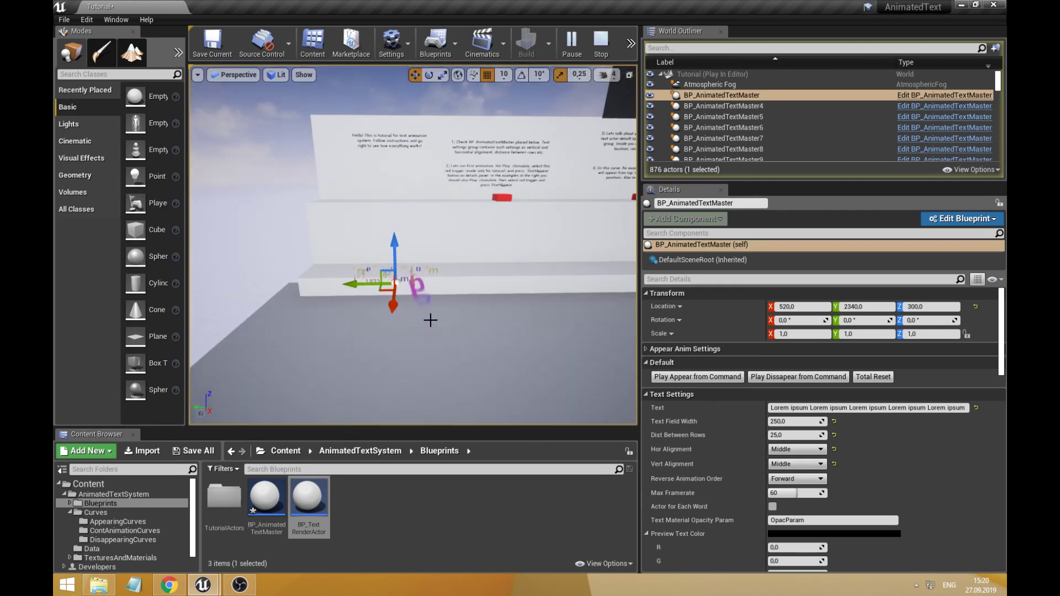
scroll(475, 329, up, 2)
scroll(354, 312, down, 4)
right_drag(353, 312, 387, 312)
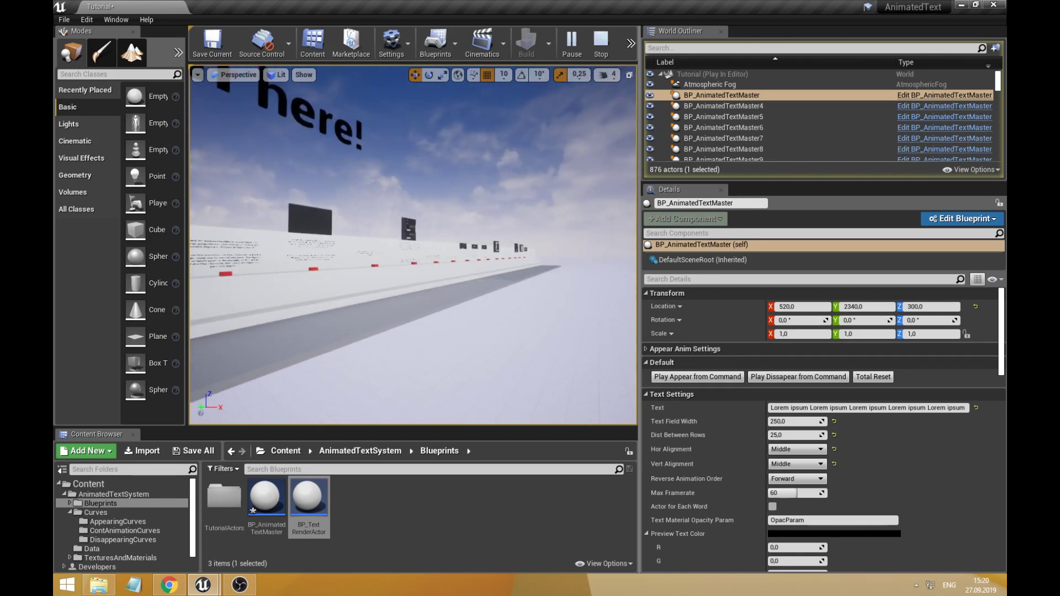
key(f)
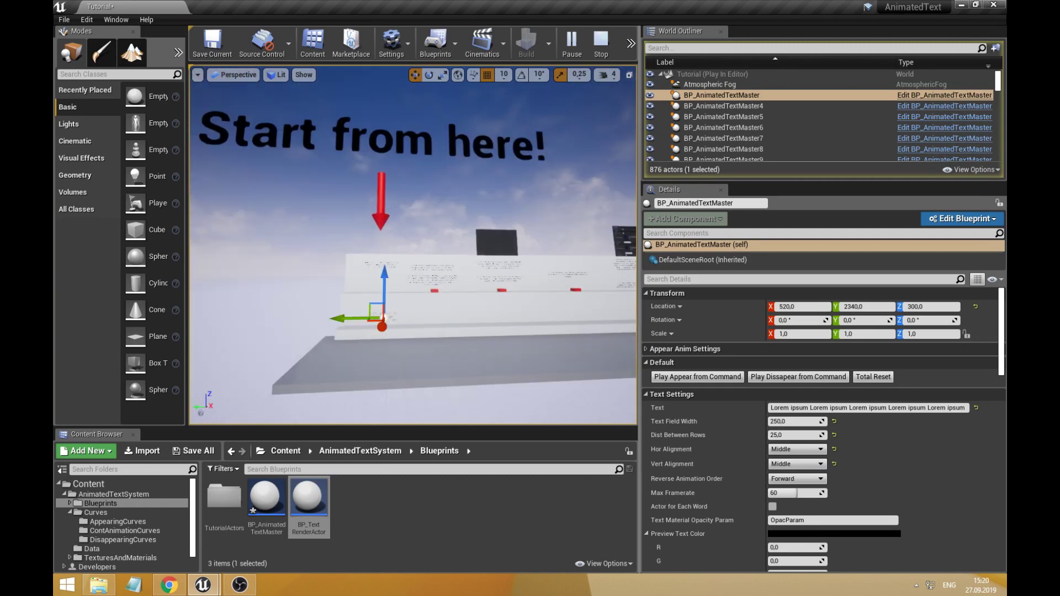
right_drag(398, 313, 362, 313)
scroll(388, 309, up, 10)
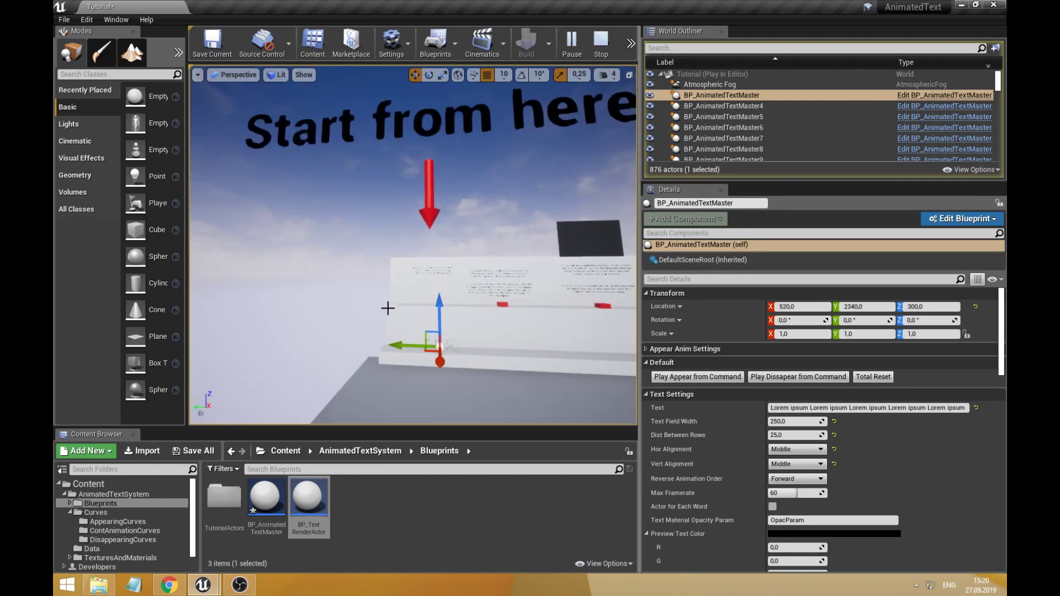
scroll(404, 309, down, 10)
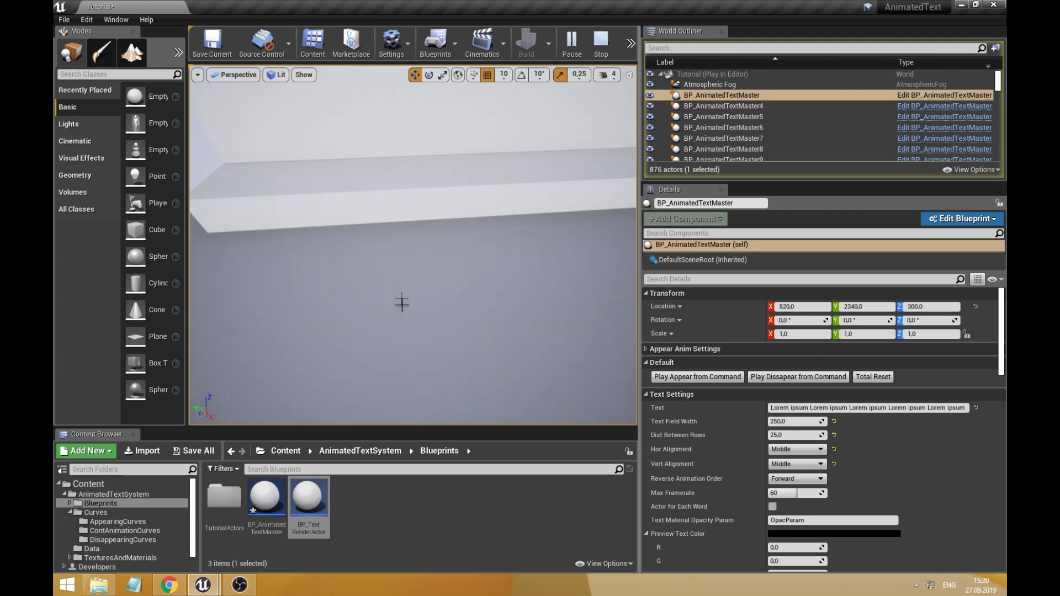